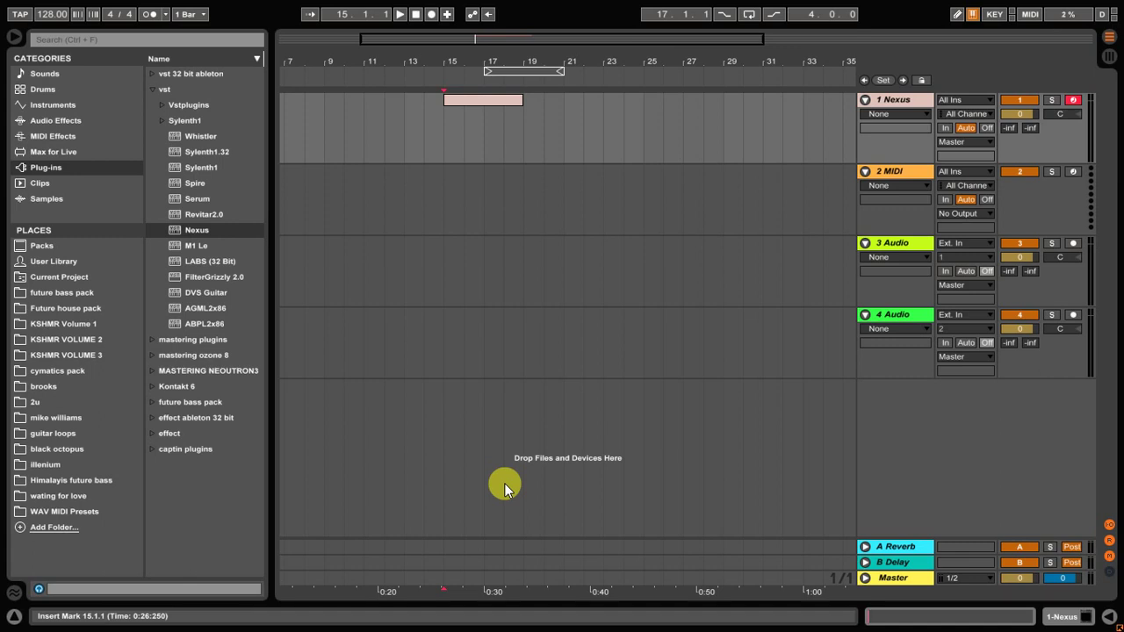
# Open the Nexus clip and enter ascending eighth notes A1, B1, C2, D2, E2, F2, G2 and A2 across bar 1.
pyautogui.doubleClick(484, 114)
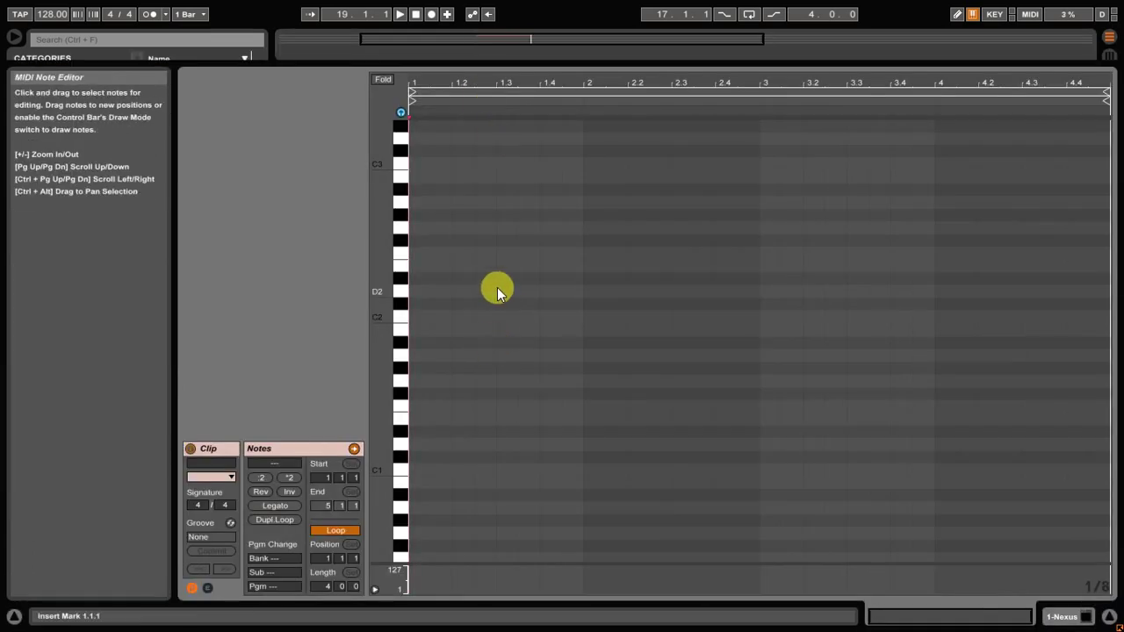
pyautogui.click(416, 360)
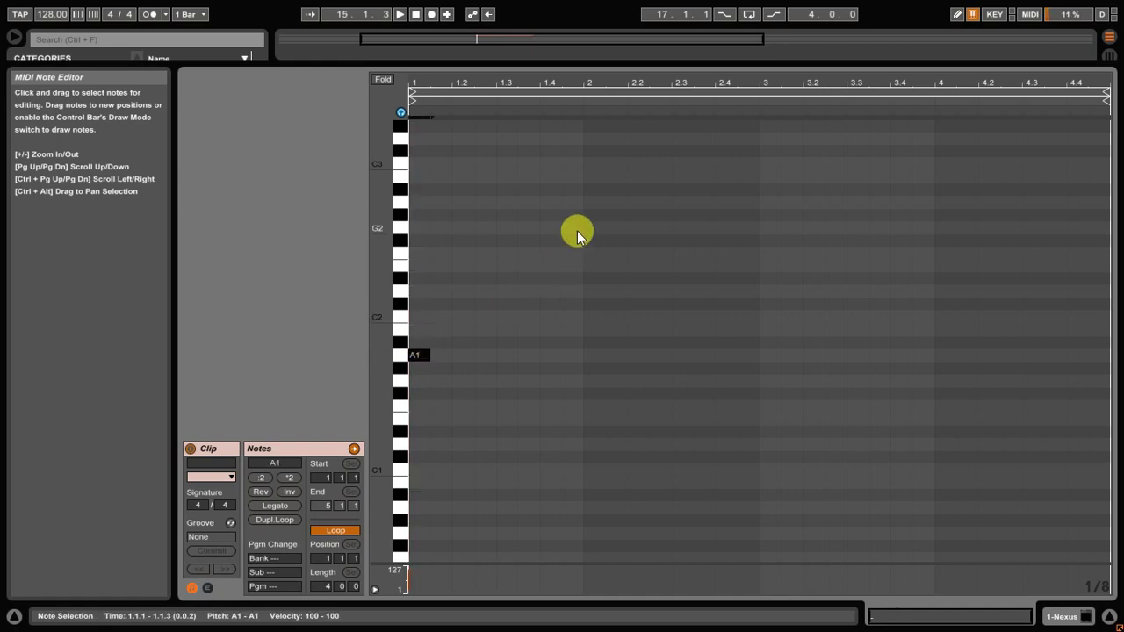
pyautogui.click(575, 207)
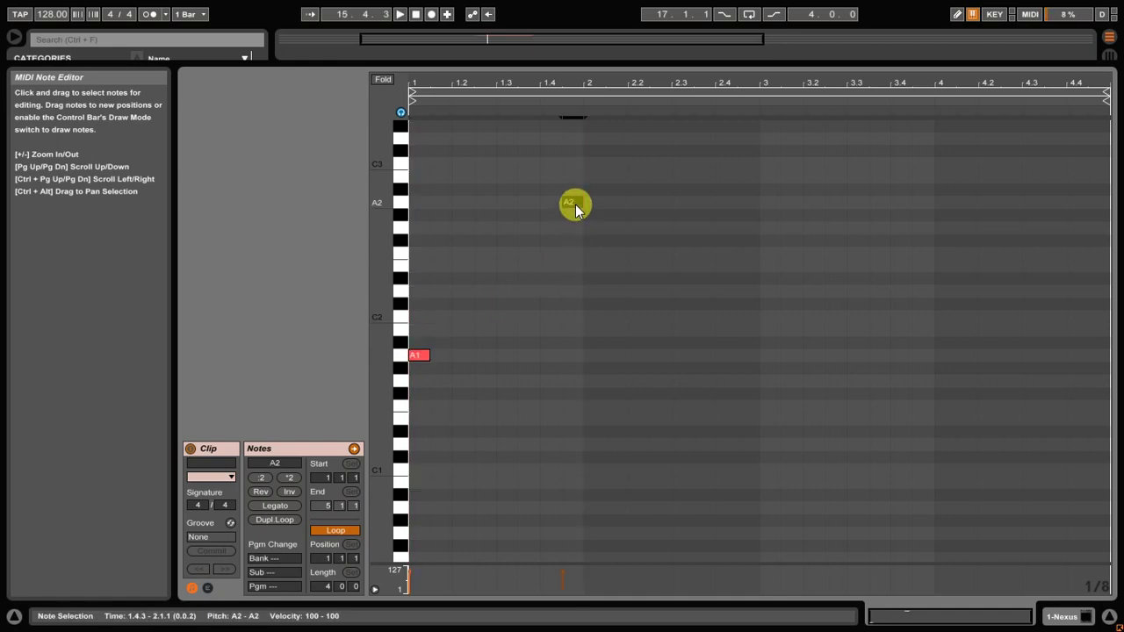
pyautogui.click(439, 332)
pyautogui.click(464, 317)
pyautogui.click(480, 293)
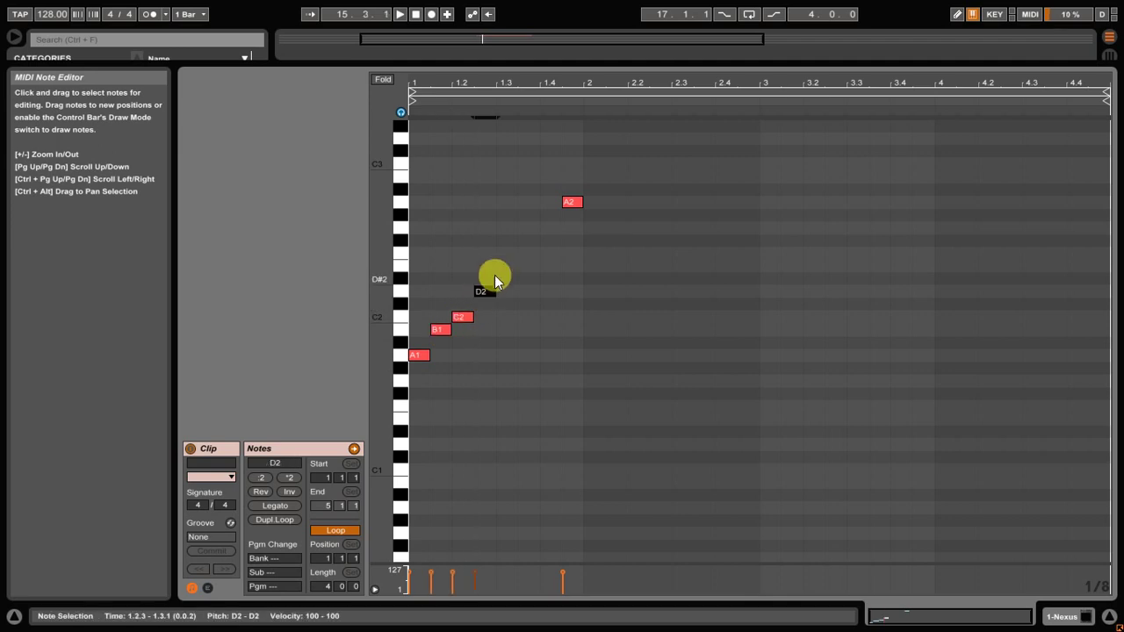
pyautogui.click(505, 266)
pyautogui.click(520, 253)
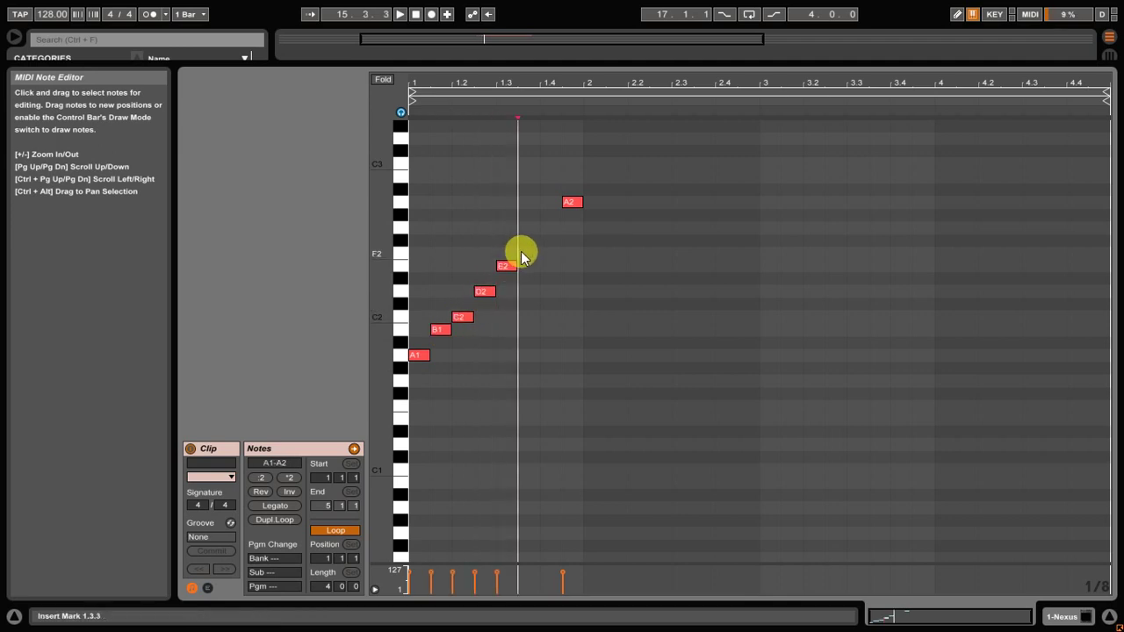
pyautogui.click(544, 228)
# Play back the scale from the clip start and audition the C2, F2 and G2 notes.
pyautogui.click(618, 265)
pyautogui.press('space')
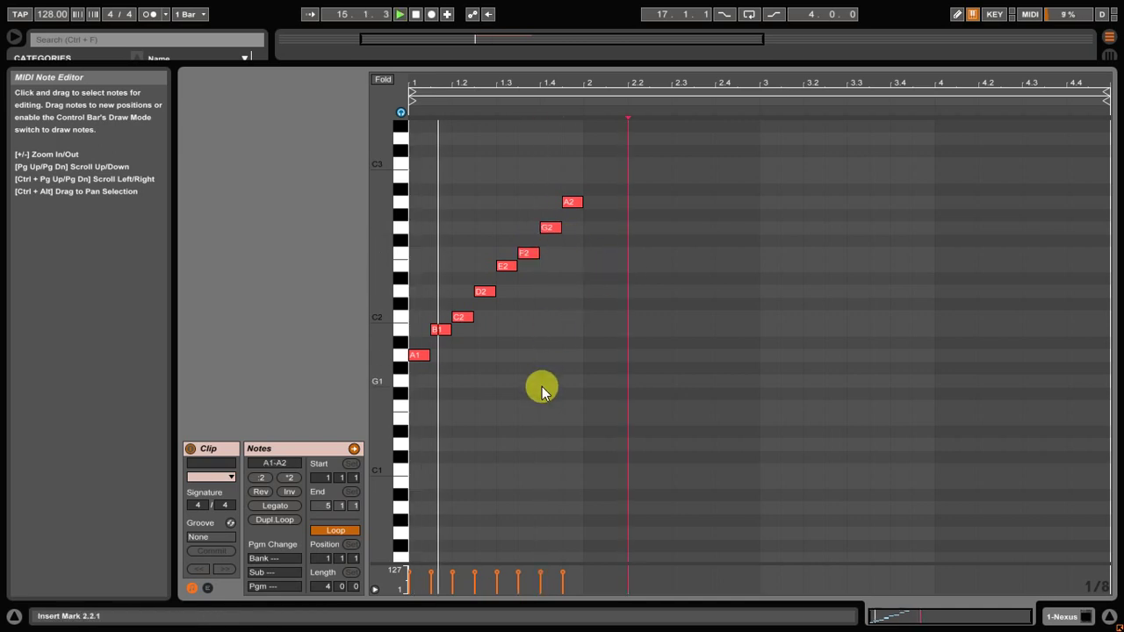
pyautogui.press('space')
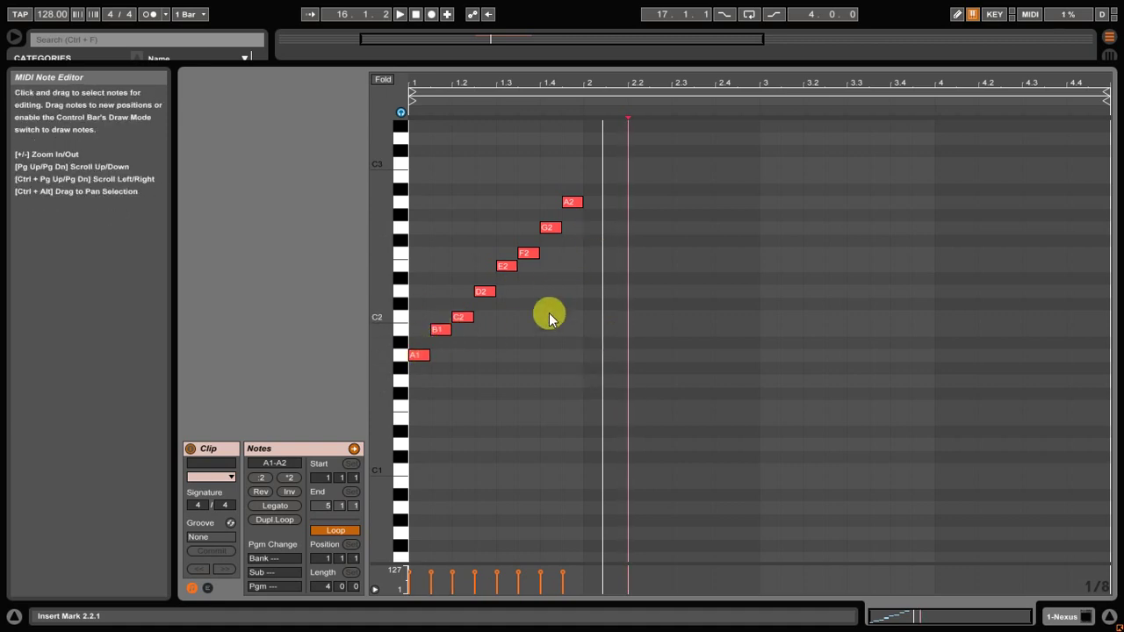
pyautogui.click(463, 317)
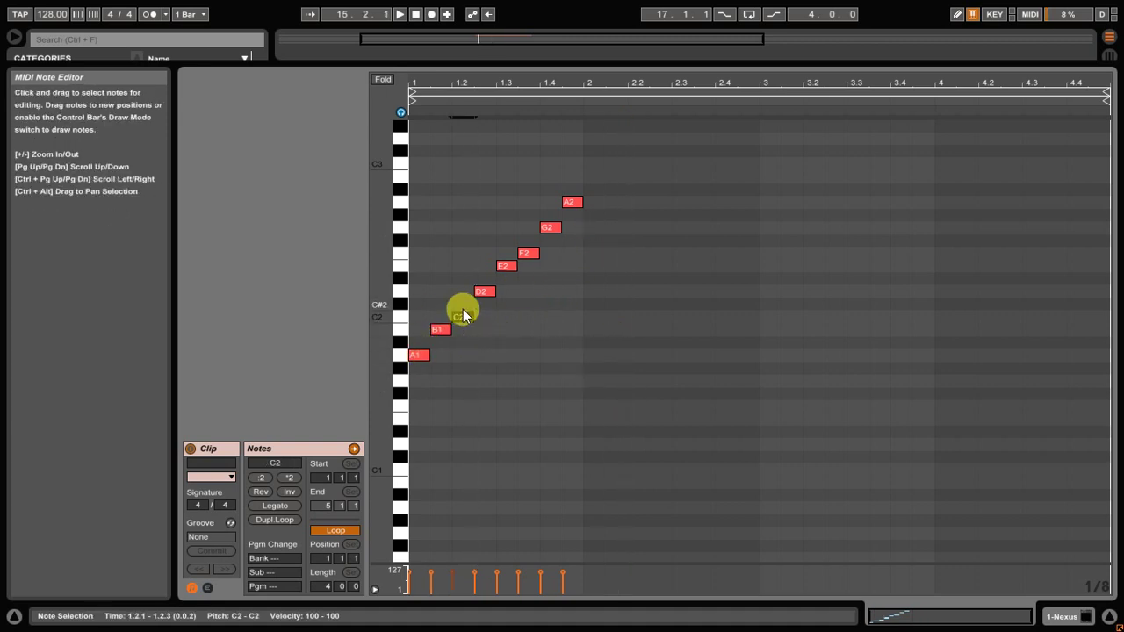
pyautogui.click(528, 253)
pyautogui.click(548, 225)
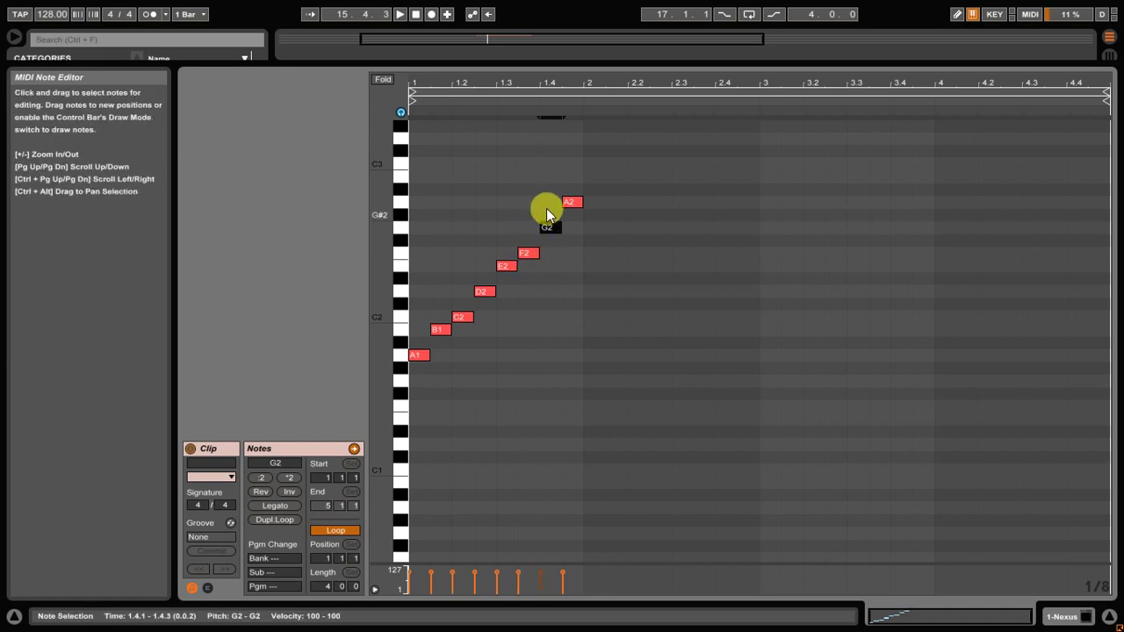
# Raise the C2, F2 and G2 notes by one semitone to C#2, F#2 and G#2, and play back the scale.
pyautogui.click(463, 317)
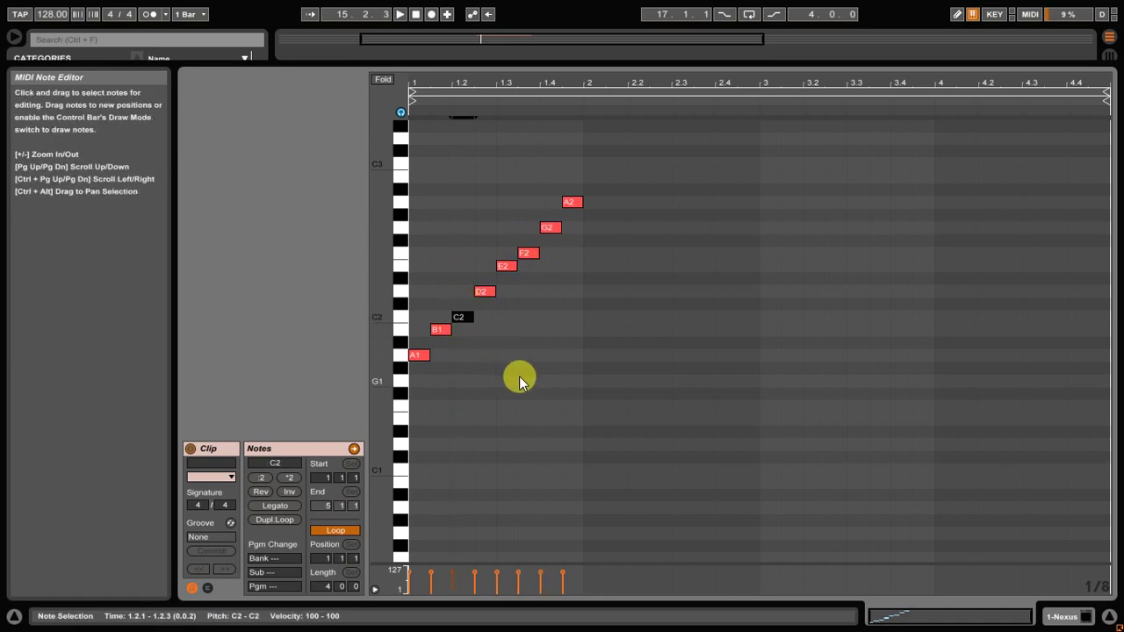
pyautogui.press('Up')
pyautogui.click(530, 254)
pyautogui.keyDown('shift'); pyautogui.click(547, 228); pyautogui.keyUp('shift')
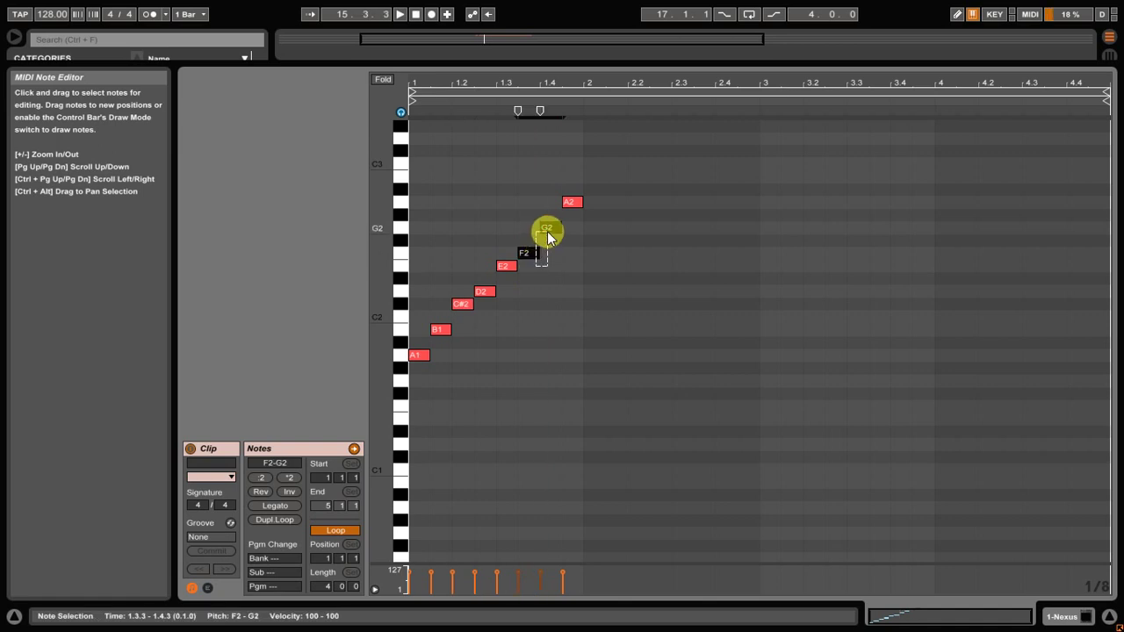
pyautogui.press('Up')
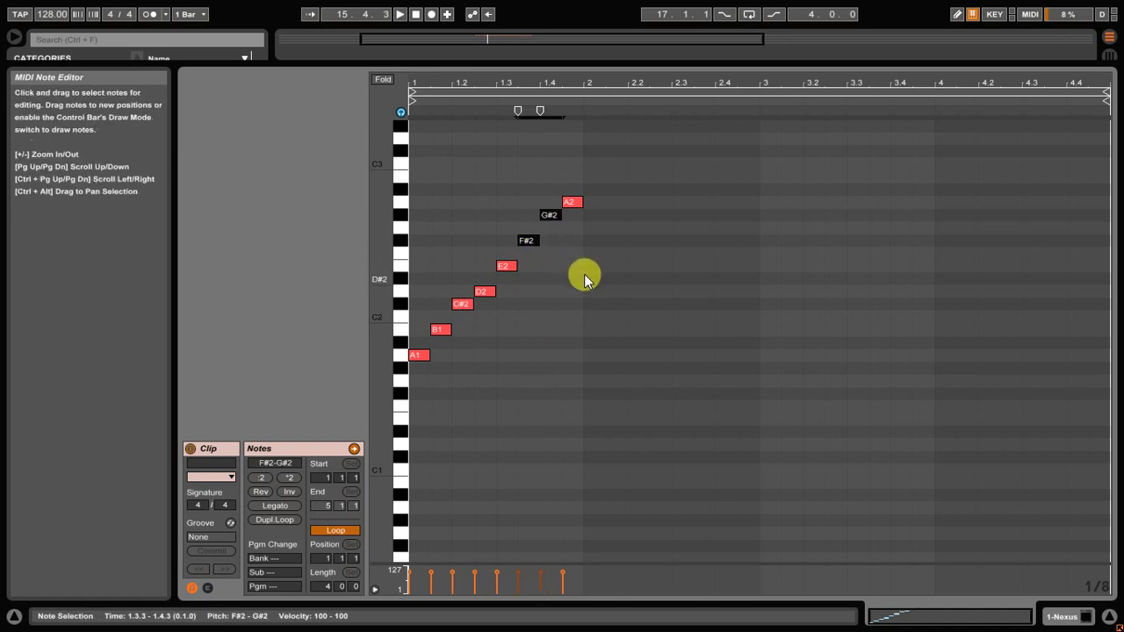
pyautogui.click(634, 283)
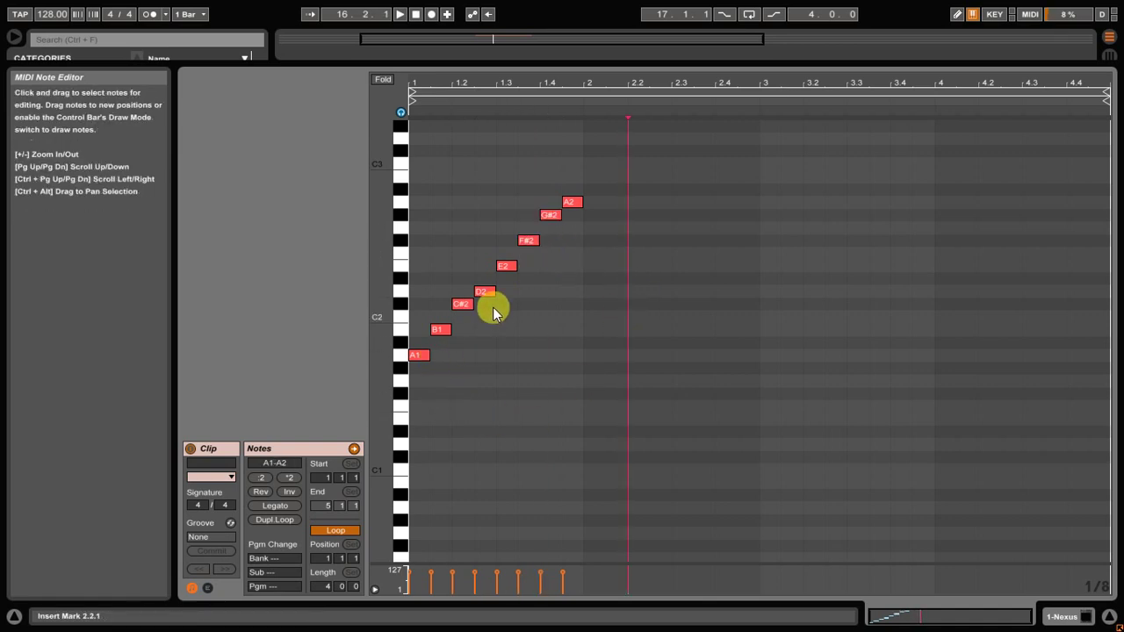
pyautogui.press('space')
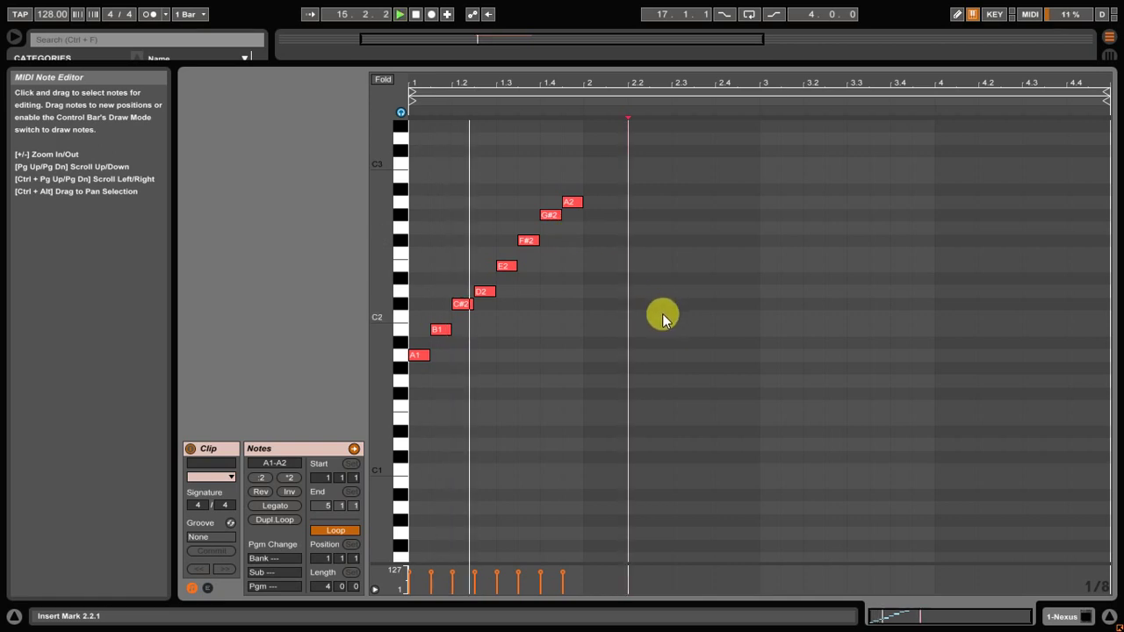
pyautogui.press('space')
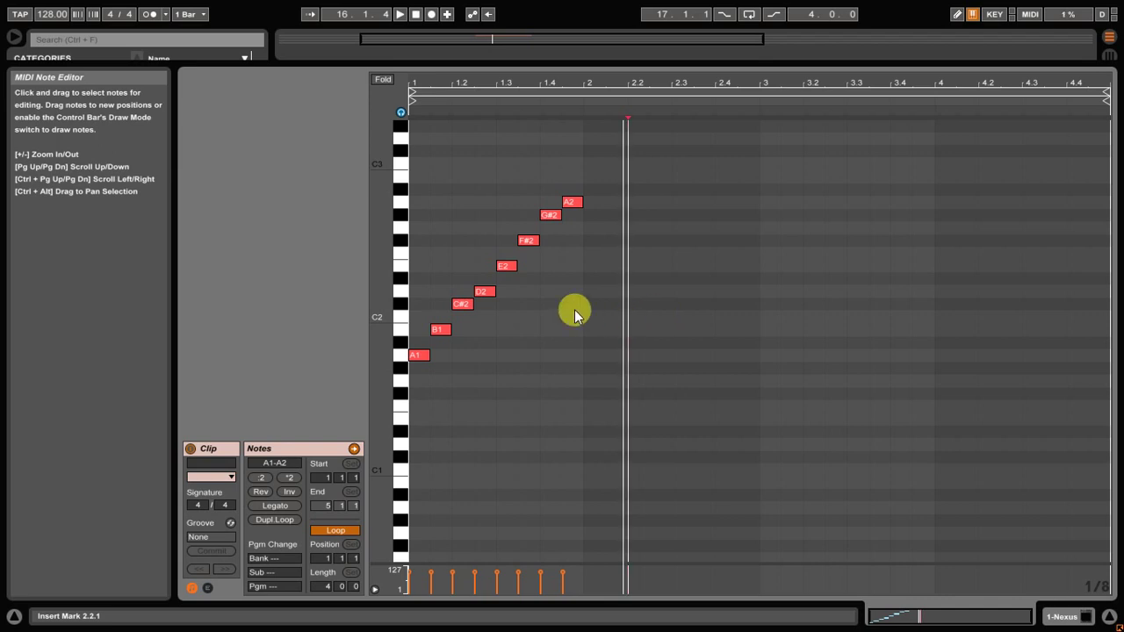
# Lower the three sharp notes by one semitone to C2, F2 and G2.
pyautogui.click(473, 347)
pyautogui.click(462, 304)
pyautogui.press('Down')
pyautogui.moveTo(527, 240)
pyautogui.mouseDown()
pyautogui.moveTo(531, 251)
pyautogui.moveTo(555, 242)
pyautogui.mouseUp()
pyautogui.click(621, 312)
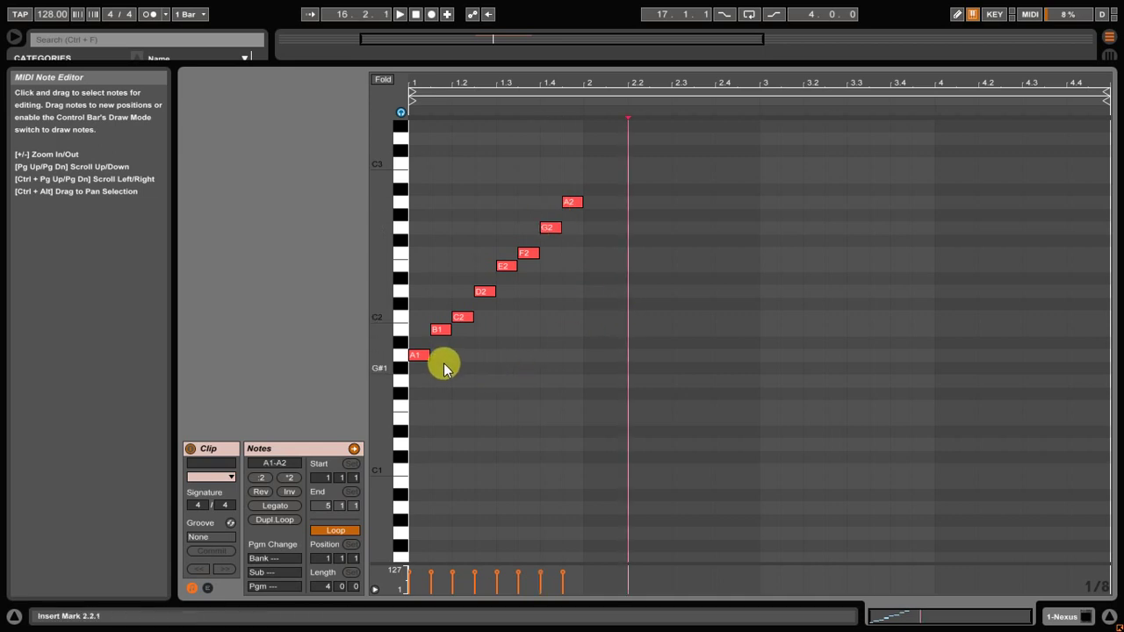
# Move every scale note from B1 to A2 to the start of bar 1, stacked above A1.
pyautogui.moveTo(441, 331); pyautogui.dragTo(422, 318)
pyautogui.moveTo(483, 294); pyautogui.dragTo(413, 292)
pyautogui.moveTo(512, 269); pyautogui.dragTo(426, 267)
pyautogui.moveTo(522, 254); pyautogui.dragTo(414, 255)
pyautogui.moveTo(543, 230); pyautogui.dragTo(439, 226)
pyautogui.moveTo(569, 202); pyautogui.dragTo(434, 205)
# Copy the stacked scale notes into the other octaves at the start of bar 1, covering A0 to A4.
pyautogui.moveTo(426, 381); pyautogui.dragTo(425, 195)
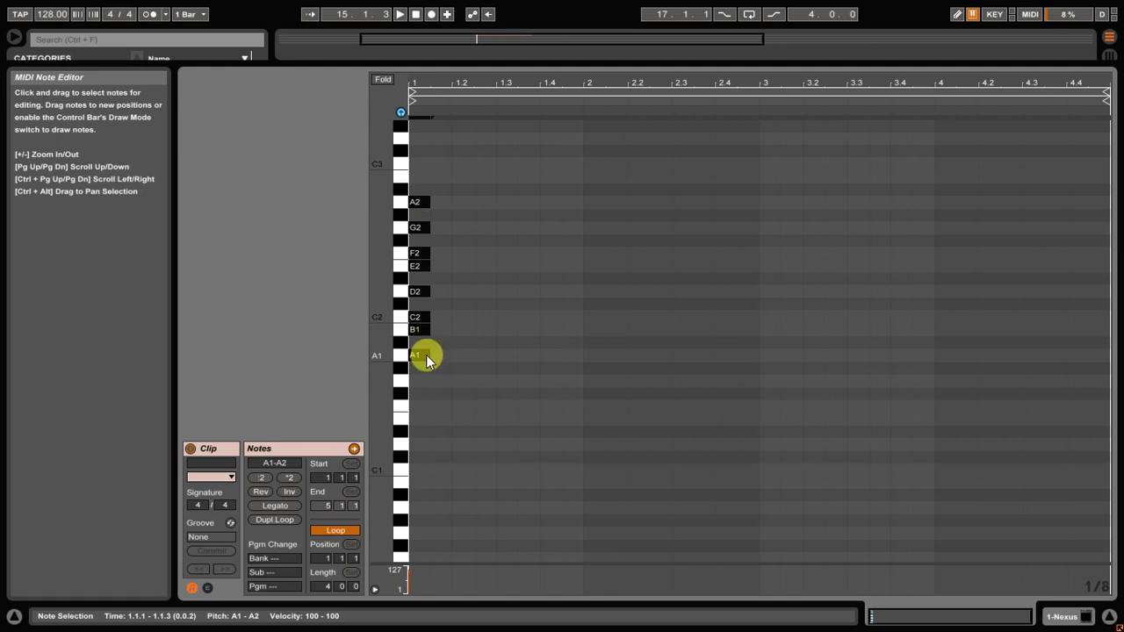
pyautogui.moveTo(426, 355); pyautogui.dragTo(497, 293)
pyautogui.scroll(5, 502, 299)
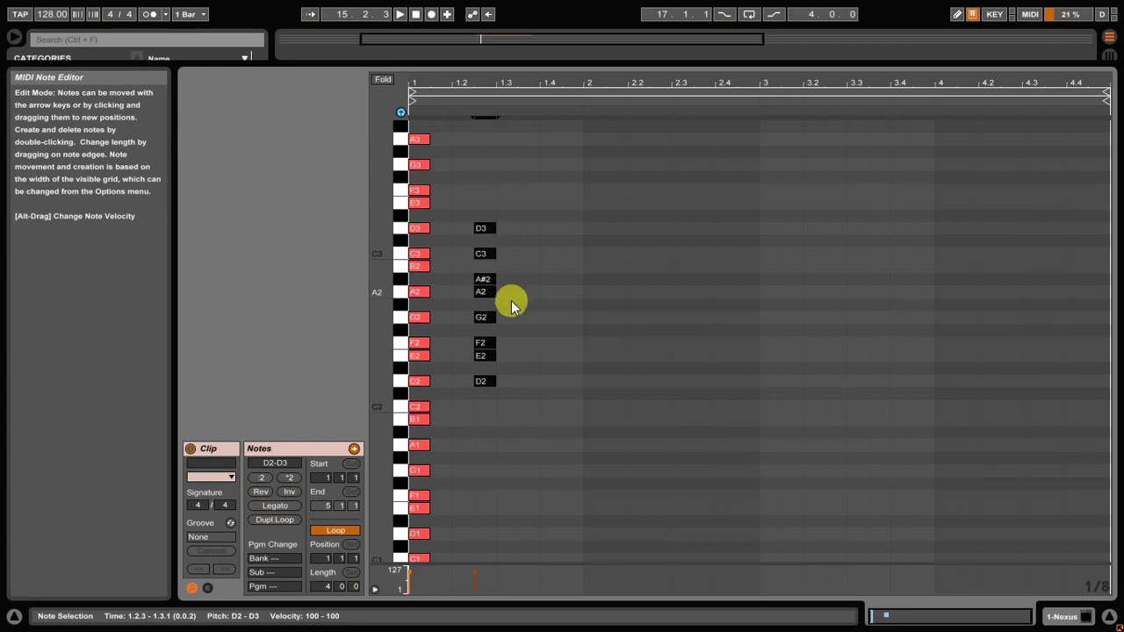
pyautogui.moveTo(483, 463); pyautogui.dragTo(429, 215)
pyautogui.scroll(-5, 482, 291)
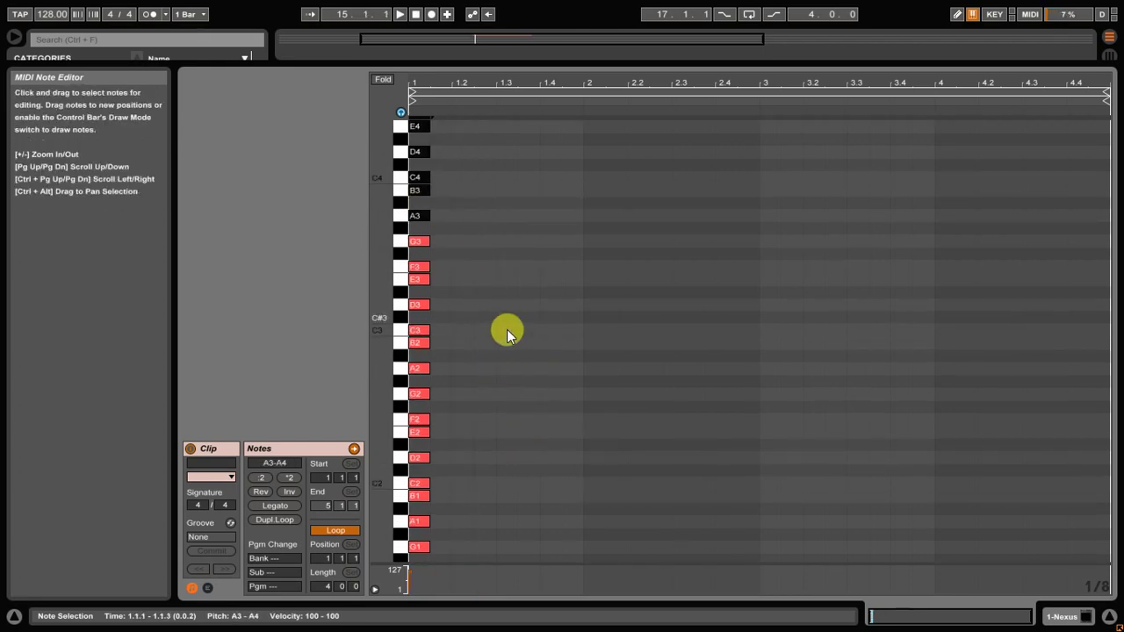
pyautogui.scroll(-2, 550, 454)
pyautogui.scroll(14, 459, 475)
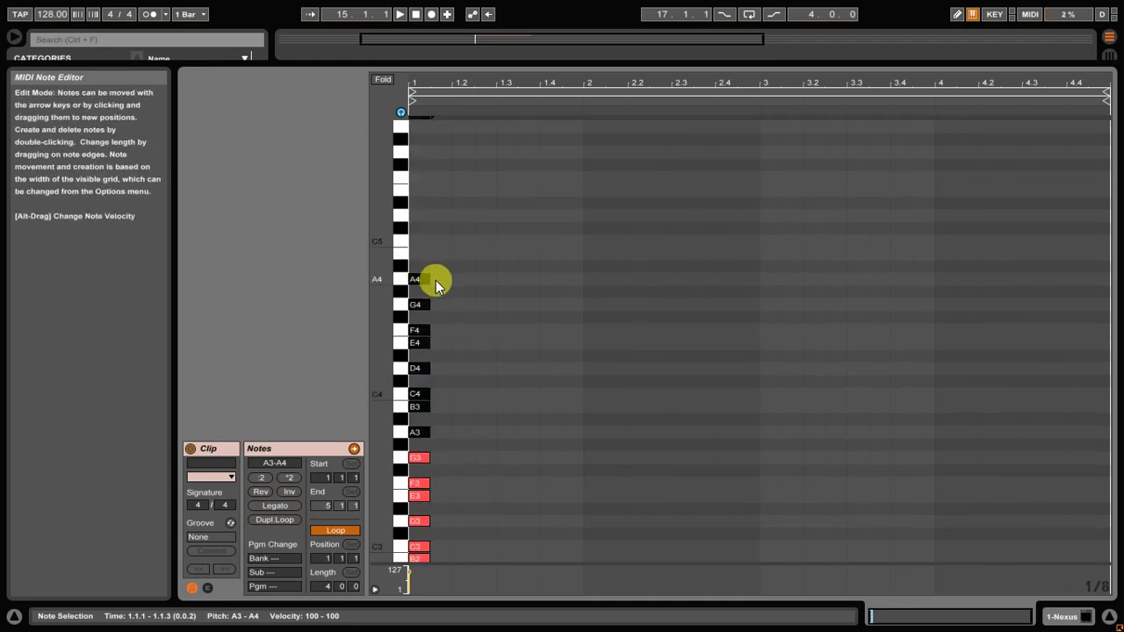
pyautogui.click(539, 358)
pyautogui.scroll(1, 512, 427)
pyautogui.scroll(-9, 512, 428)
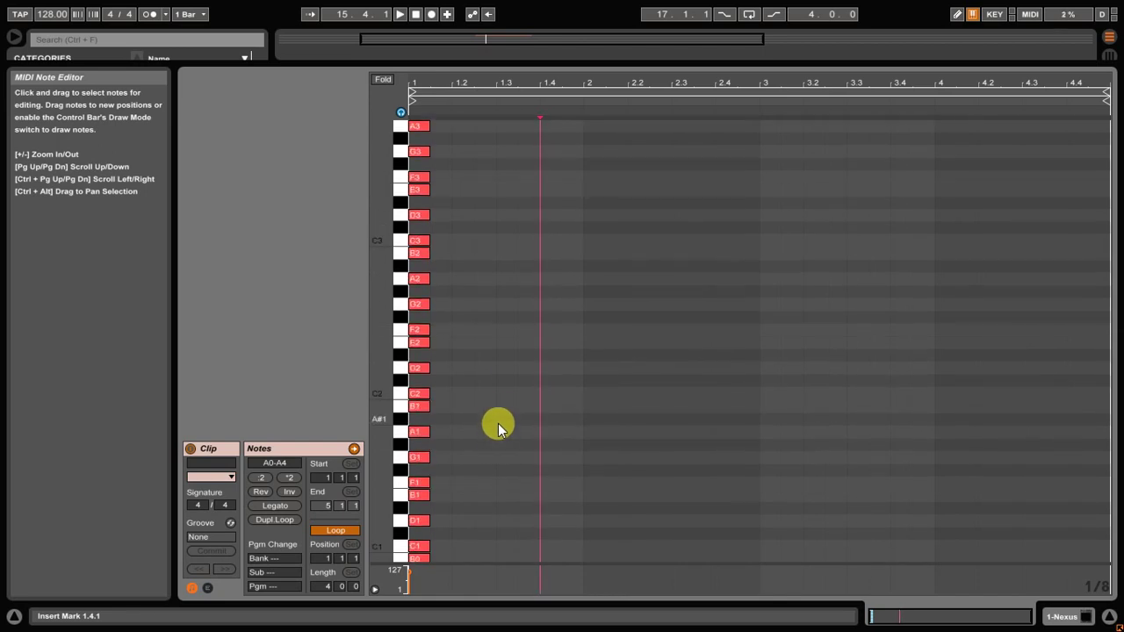
# Shift all the stacked scale notes one eighth note earlier, before the clip start, and test playback.
pyautogui.hotkey('ctrl', 'a')
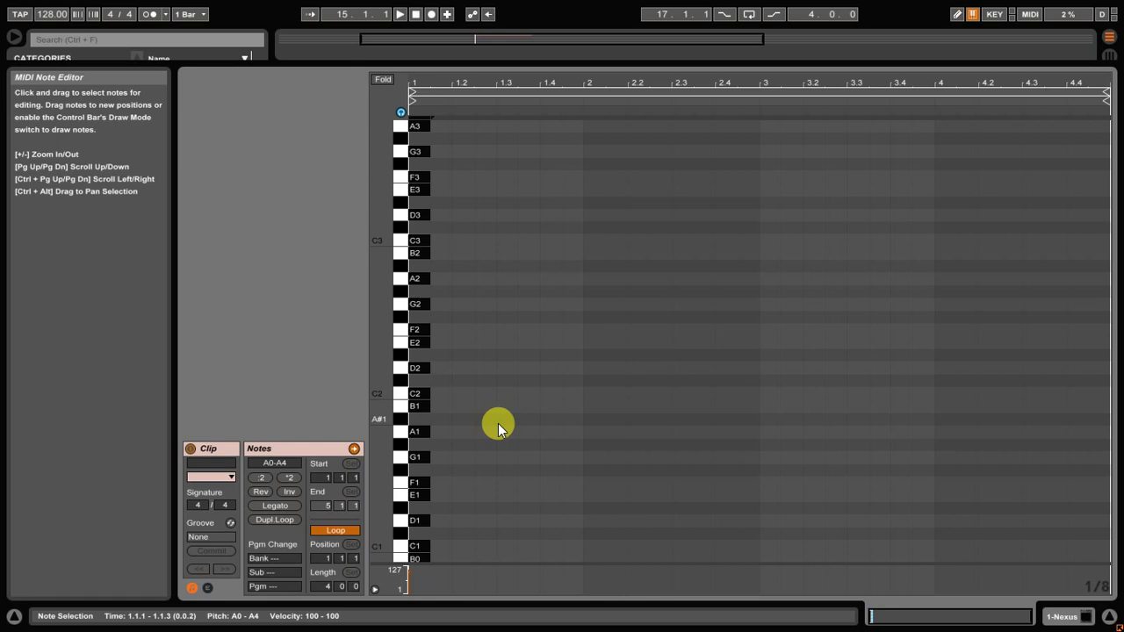
pyautogui.press('Left')
pyautogui.click(530, 313)
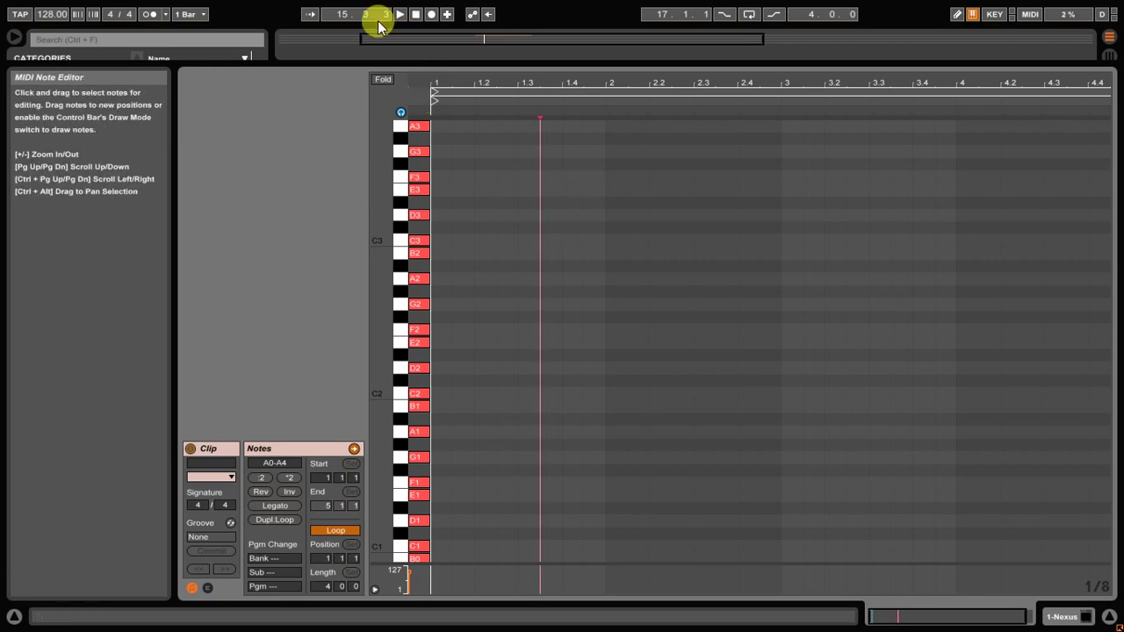
pyautogui.press('space')
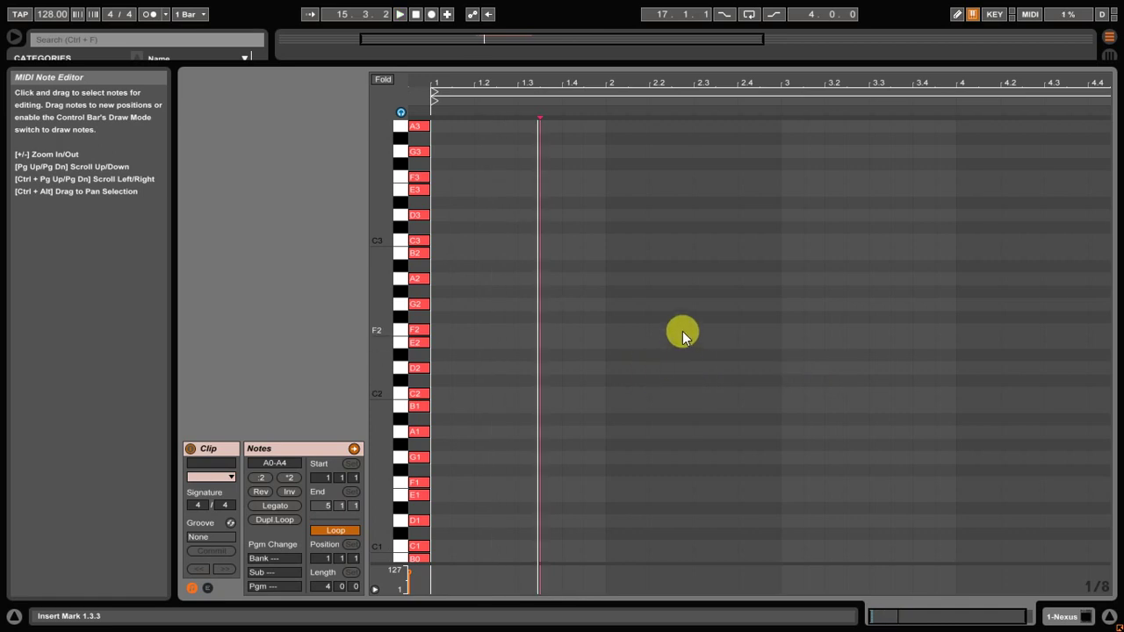
# Build a one-bar A minor chord from A1, C2 and E2 in bar 1 and play it back.
pyautogui.doubleClick(437, 432)
pyautogui.moveTo(439, 430); pyautogui.dragTo(601, 449)
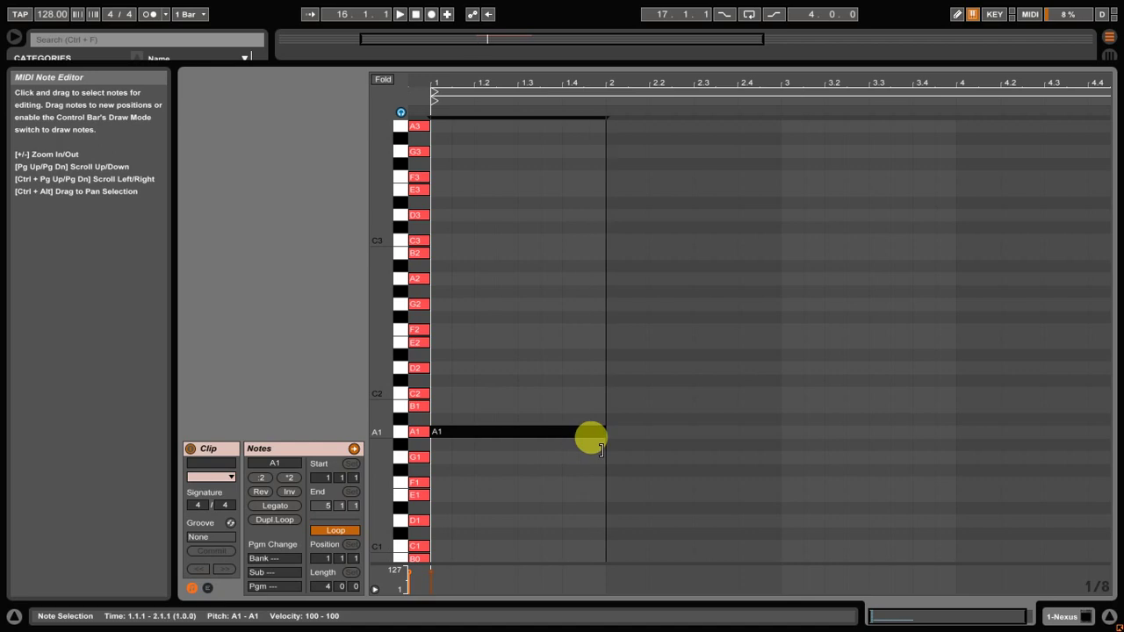
pyautogui.doubleClick(439, 393)
pyautogui.moveTo(444, 393); pyautogui.dragTo(598, 391)
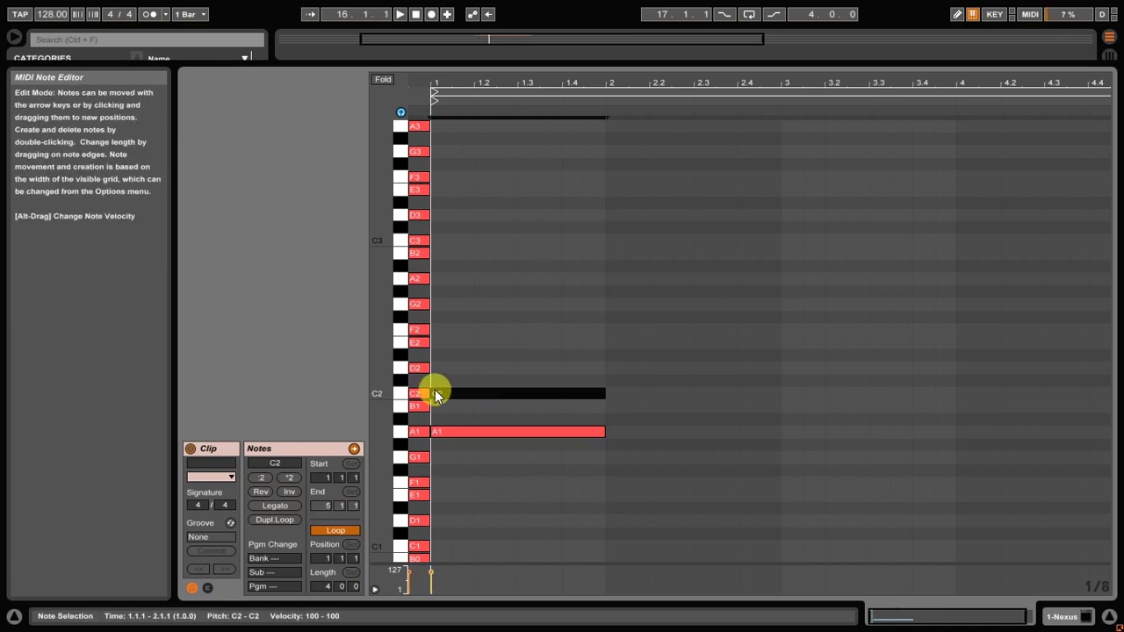
pyautogui.moveTo(474, 395); pyautogui.dragTo(470, 342)
pyautogui.click(671, 378)
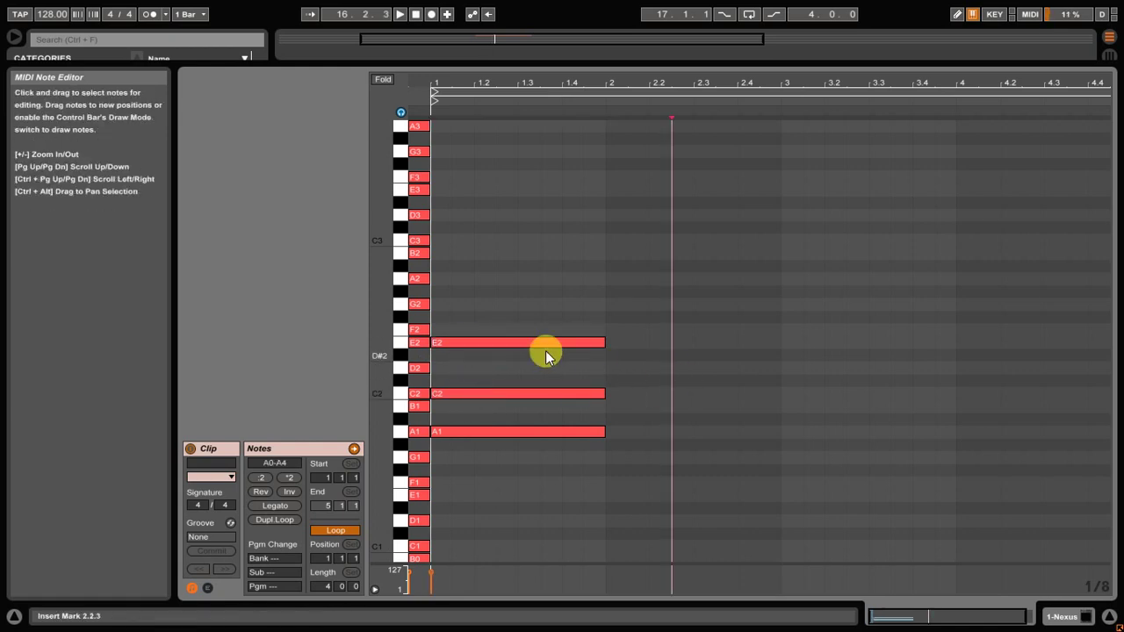
pyautogui.press('space')
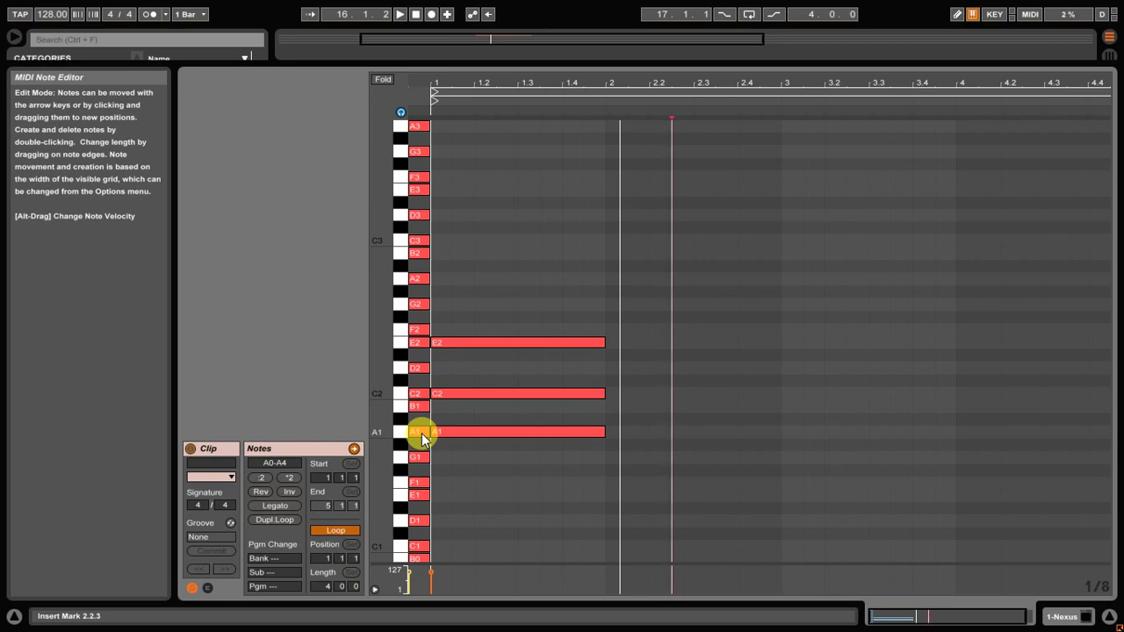
# Duplicate the E2 note into bar 2, copy it to G2 and B2 to form a chord, and play both chords.
pyautogui.click(439, 343)
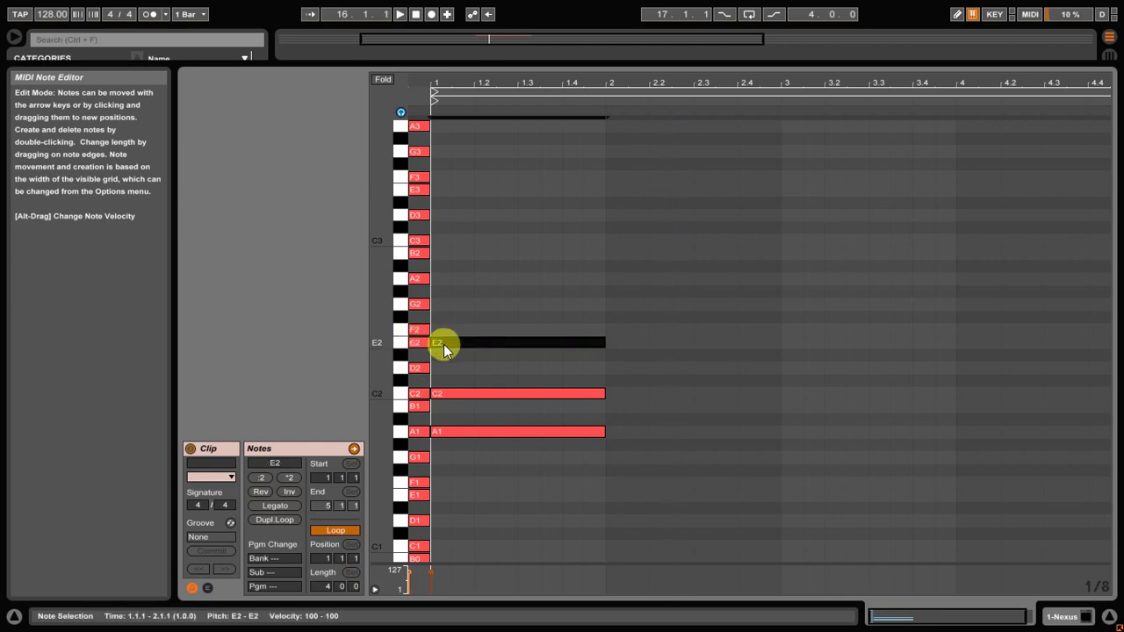
pyautogui.hotkey('ctrl', 'd')
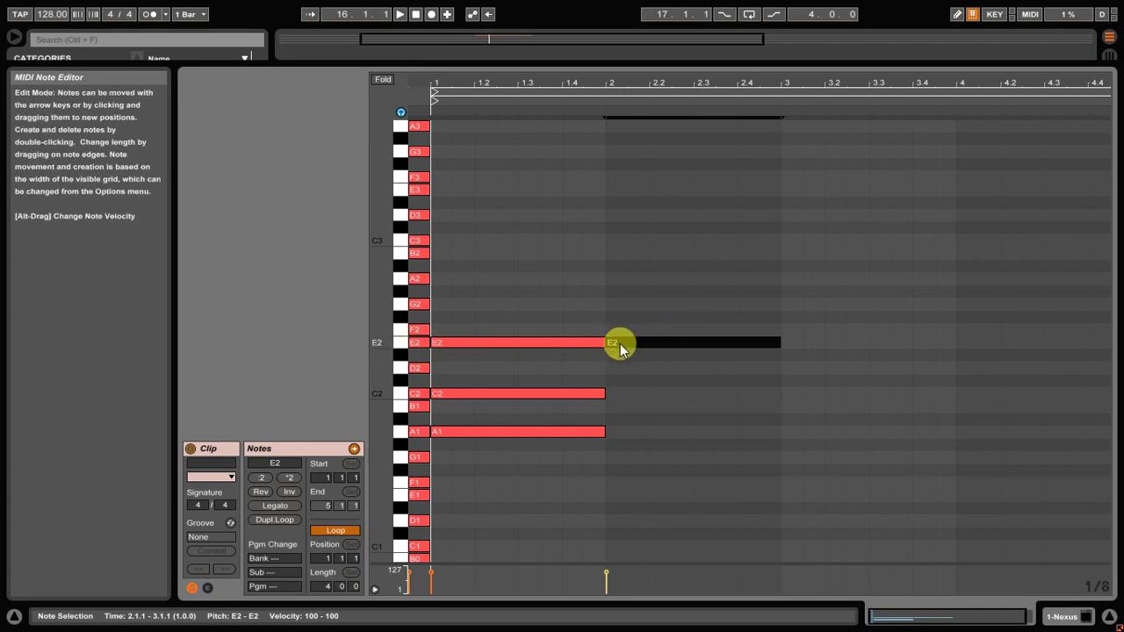
pyautogui.moveTo(620, 344); pyautogui.dragTo(616, 304)
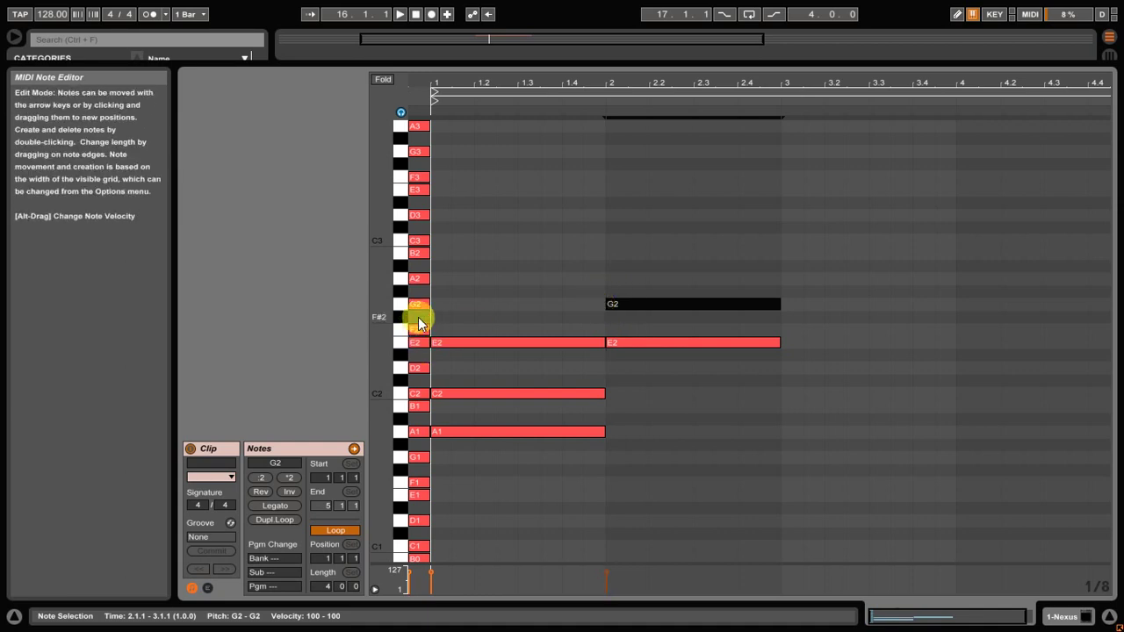
pyautogui.moveTo(629, 299); pyautogui.dragTo(620, 254)
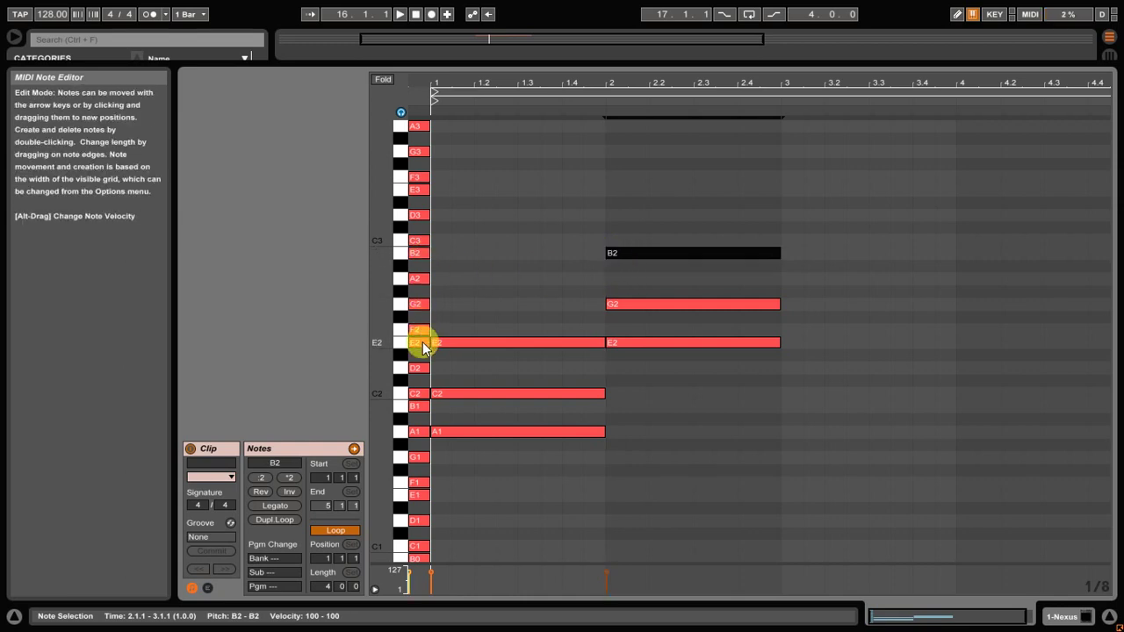
pyautogui.click(888, 325)
pyautogui.press('space')
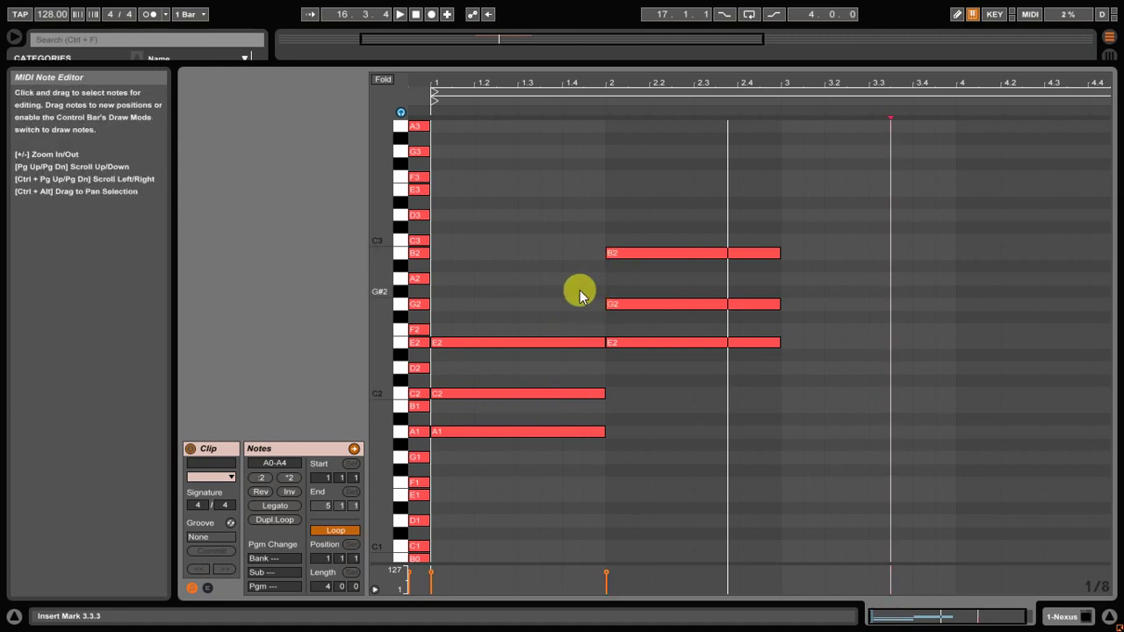
# Transpose the bar 2 chord's B2 note down one octave to B1.
pyautogui.click(634, 254)
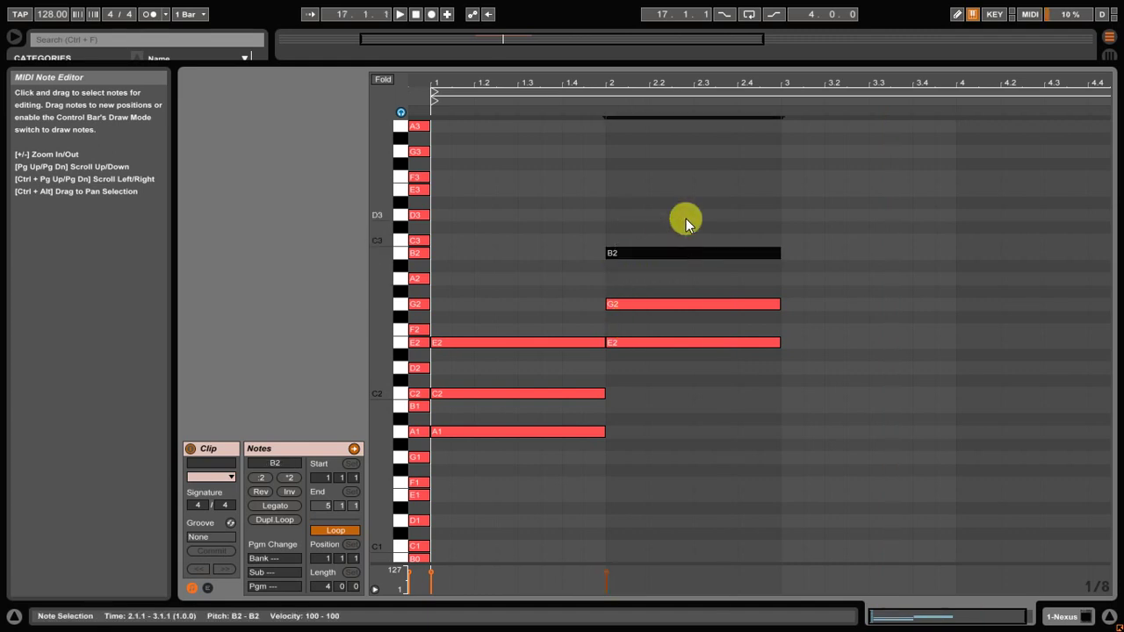
pyautogui.hotkey('shift', 'Down')
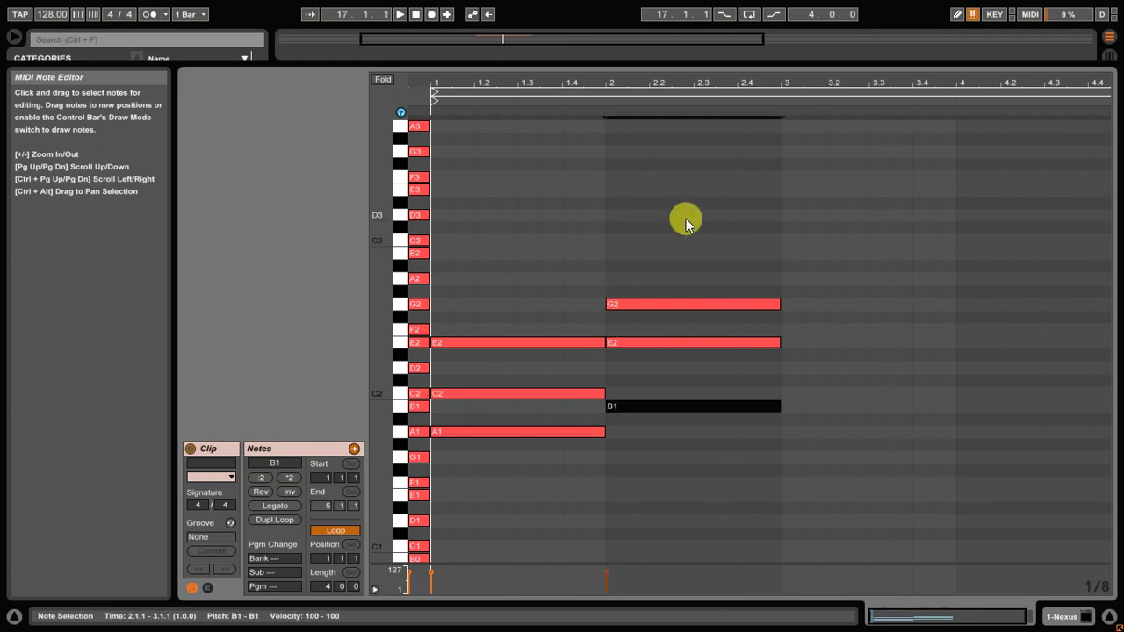
# Transpose the bar 2 chord's G2 note down one octave to G1 and play back both chords.
pyautogui.hotkey('shift', 'Up')
pyautogui.moveTo(634, 319); pyautogui.dragTo(664, 258)
pyautogui.hotkey('shift', 'Down')
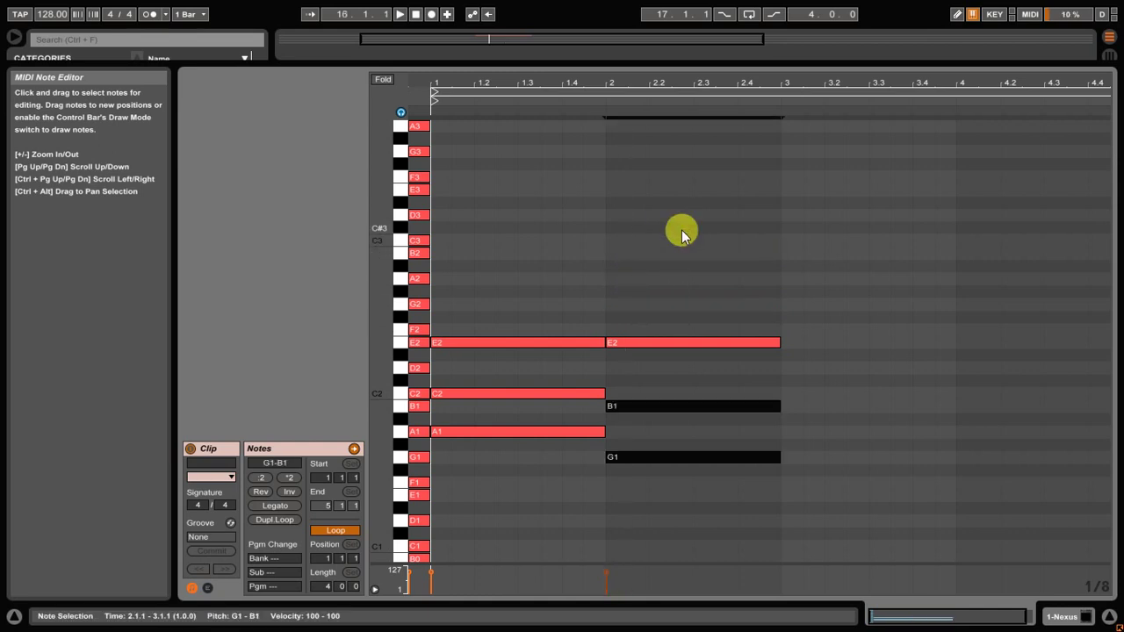
pyautogui.moveTo(607, 533); pyautogui.dragTo(702, 253)
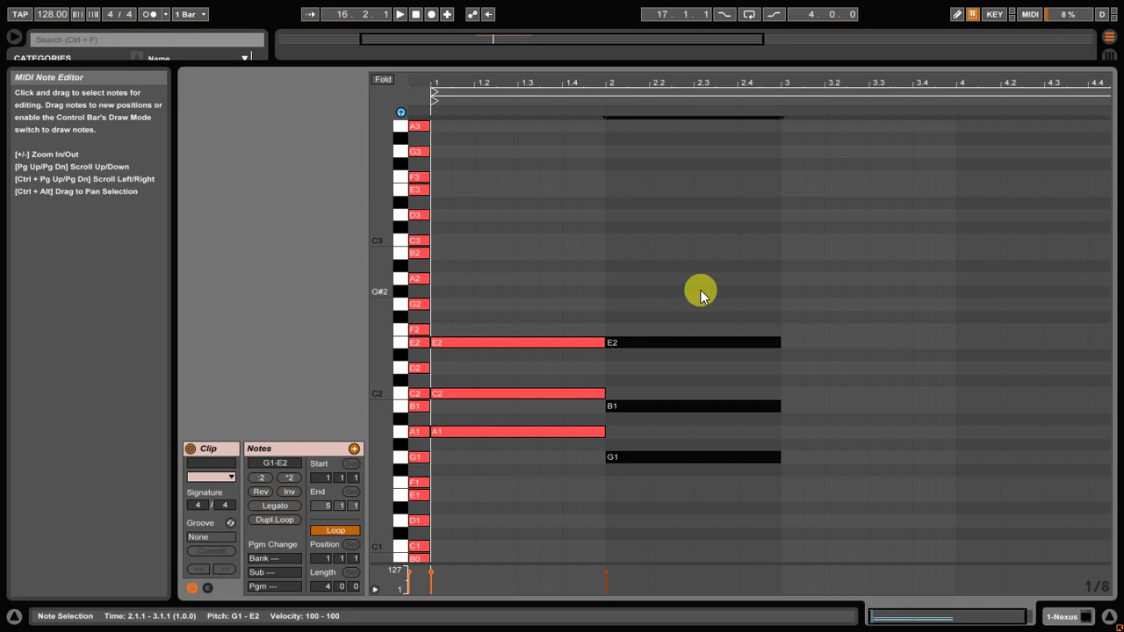
pyautogui.click(737, 274)
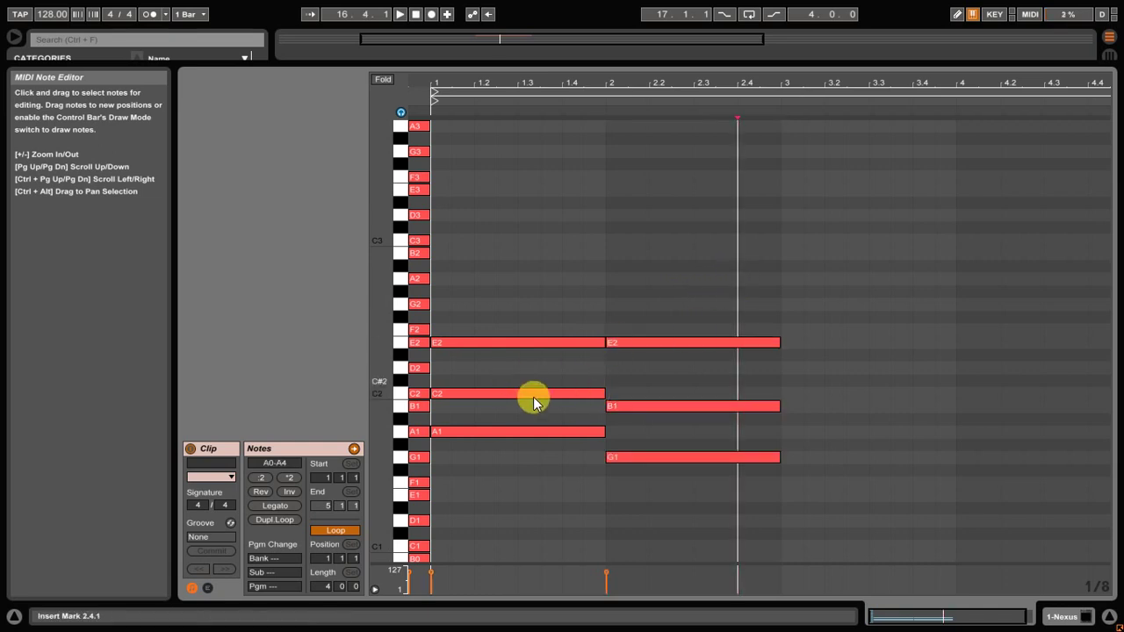
pyautogui.press('space')
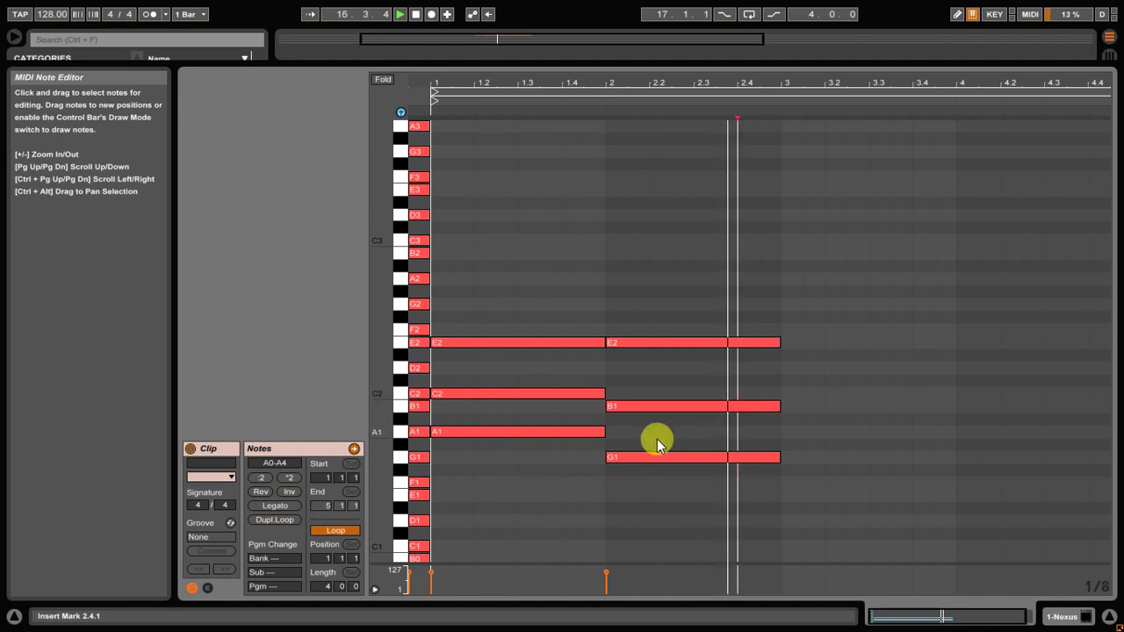
# Transpose both chords in bars 1 and 2 up one octave and play them back.
pyautogui.moveTo(497, 485); pyautogui.dragTo(744, 288)
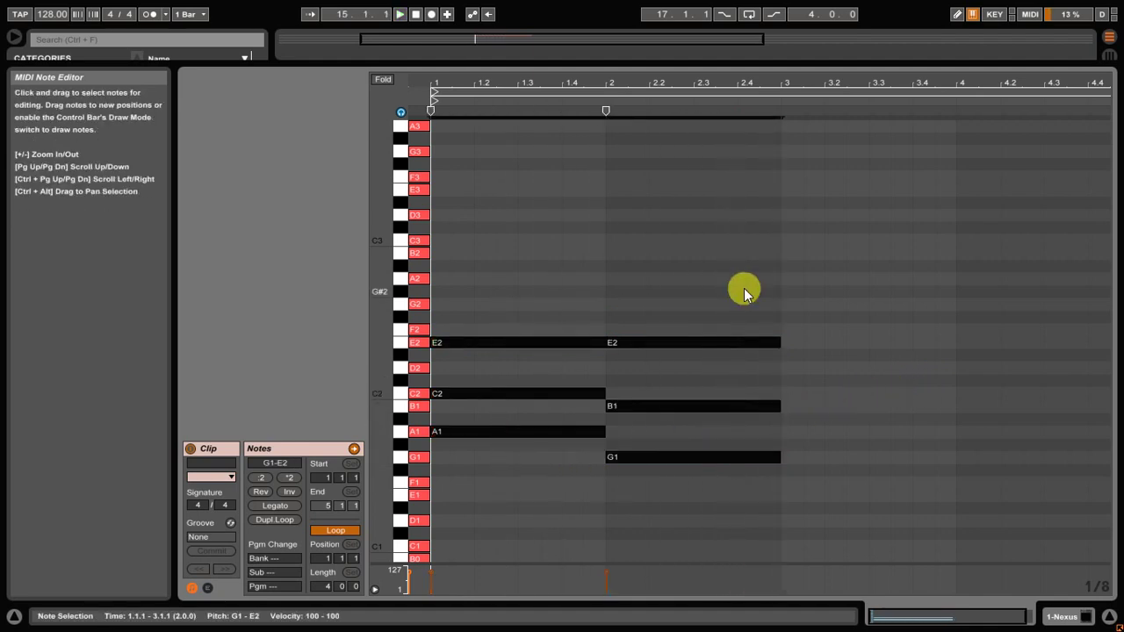
pyautogui.hotkey('shift', 'Up')
pyautogui.scroll(3, 931, 308)
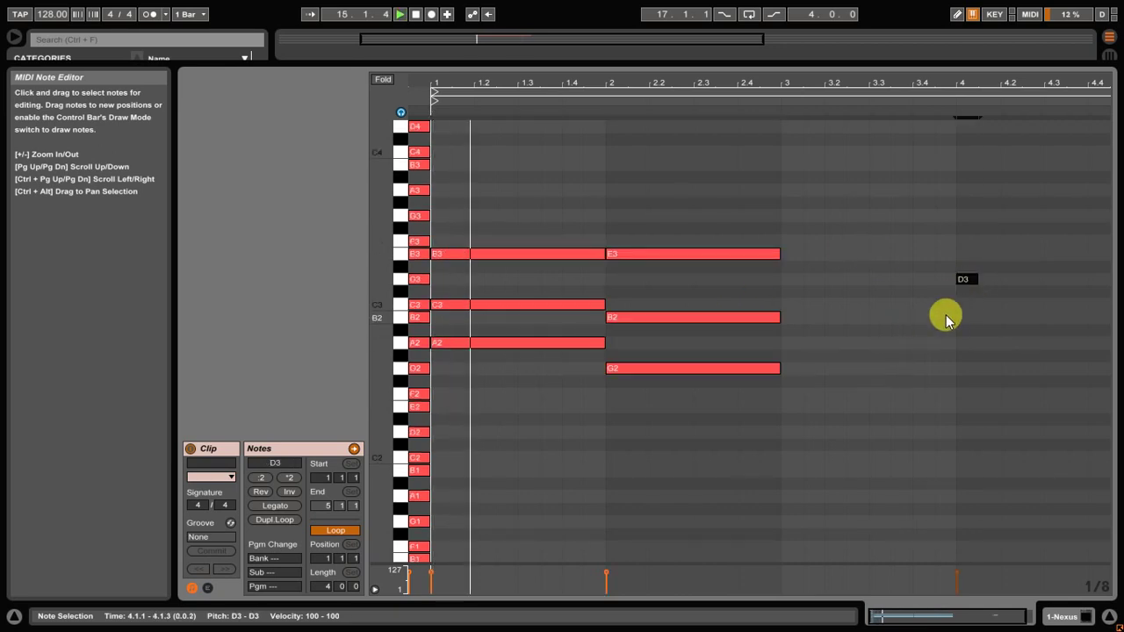
pyautogui.click(966, 284)
pyautogui.press('space')
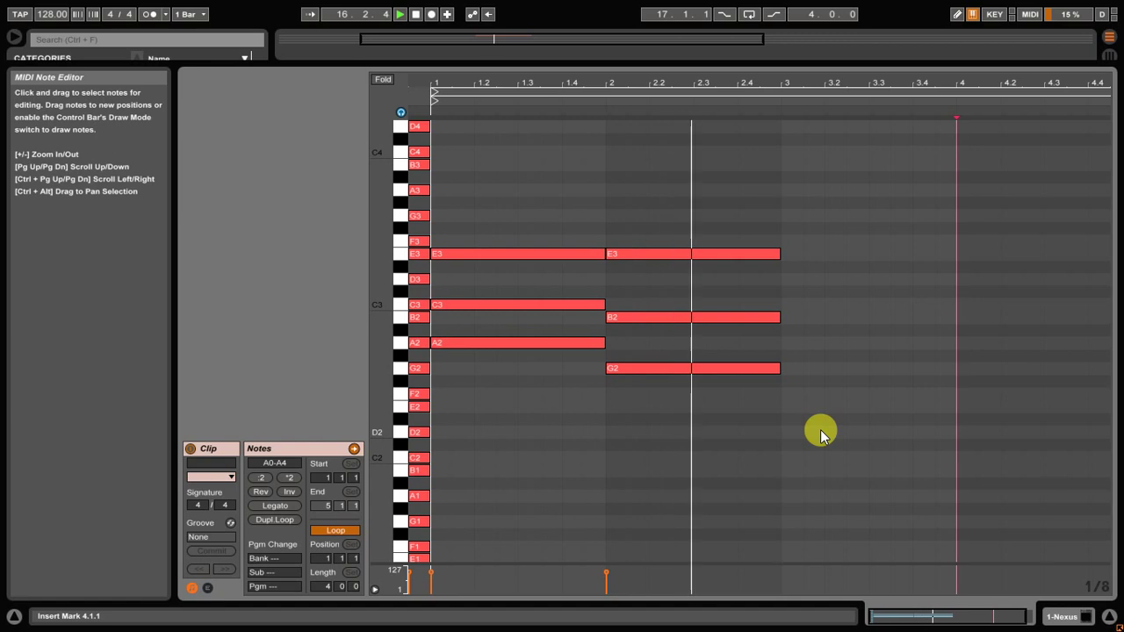
pyautogui.press('space')
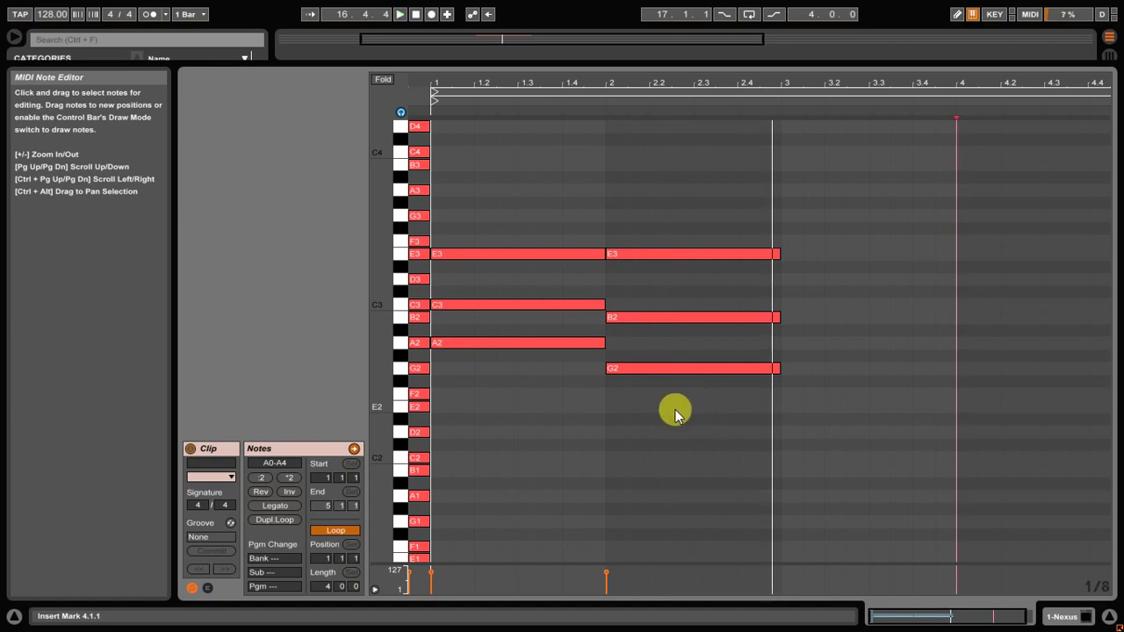
# Try the bar 2 chord's G2 and B2 notes one octave higher, and move them back down.
pyautogui.moveTo(669, 409); pyautogui.dragTo(700, 301)
pyautogui.hotkey('shift', 'Up')
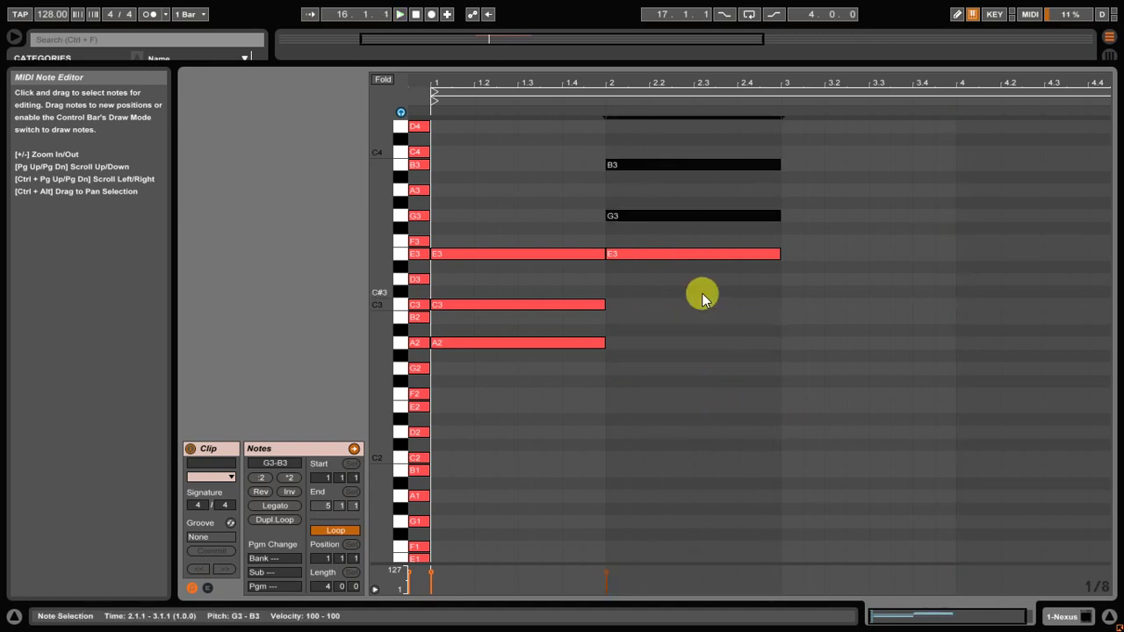
pyautogui.press('space')
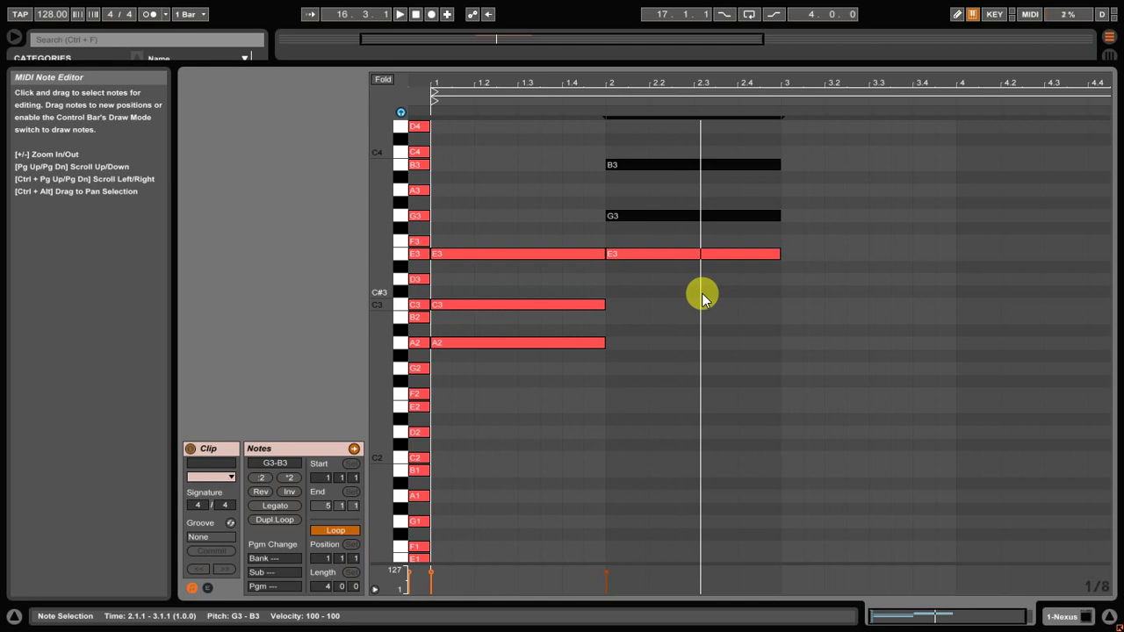
pyautogui.hotkey('shift', 'Down')
pyautogui.moveTo(659, 440); pyautogui.dragTo(718, 123)
pyautogui.click(735, 416)
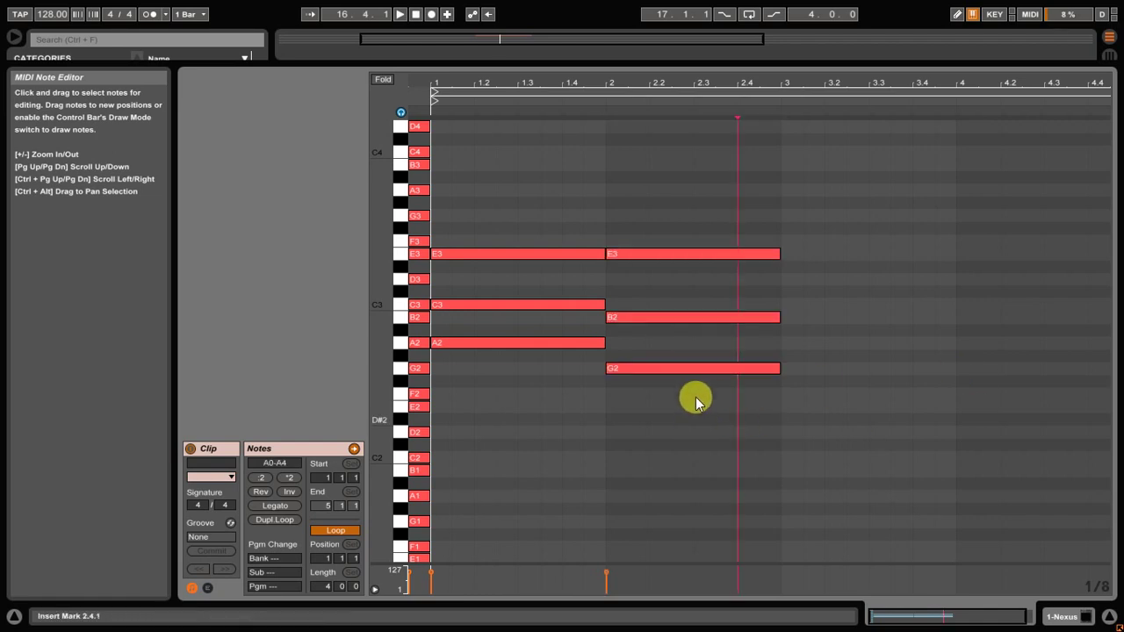
pyautogui.moveTo(694, 396); pyautogui.dragTo(709, 302)
pyautogui.hotkey('shift', 'Up')
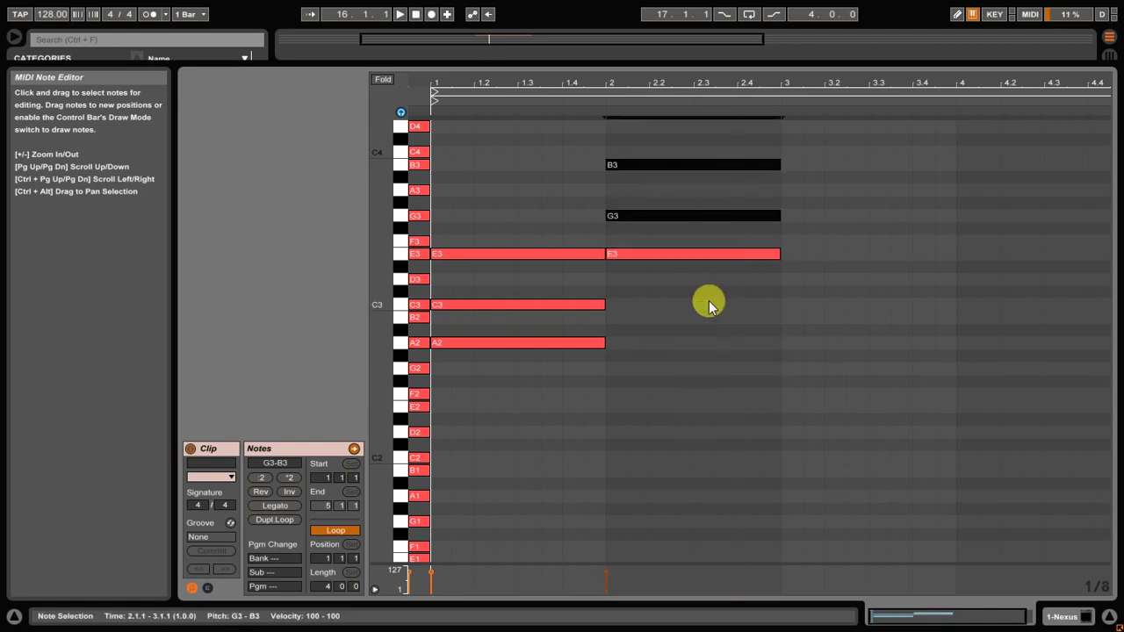
pyautogui.hotkey('shift', 'Down')
# Compare the note ranges of the bar 1 and bar 2 chords and play them back.
pyautogui.click(566, 381)
pyautogui.moveTo(533, 402); pyautogui.dragTo(523, 173)
pyautogui.moveTo(647, 450); pyautogui.dragTo(660, 211)
pyautogui.click(854, 373)
pyautogui.press('space')
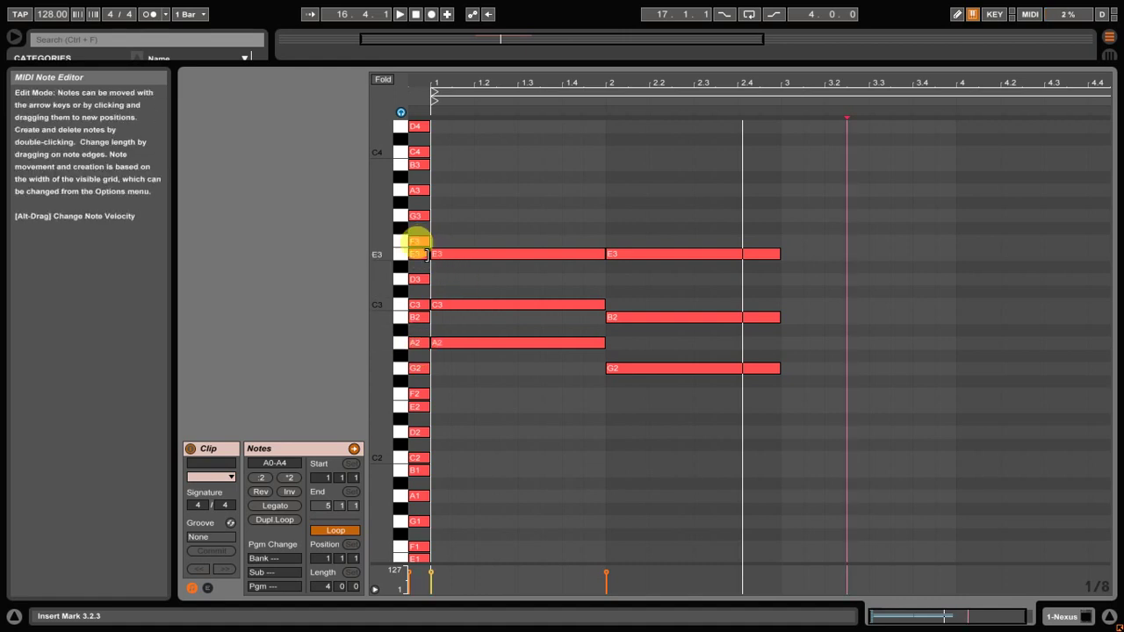
# Duplicate the bar 2 chord's E3 note into bar 3 and raise the copy to F3.
pyautogui.click(659, 253)
pyautogui.hotkey('ctrl', 'd')
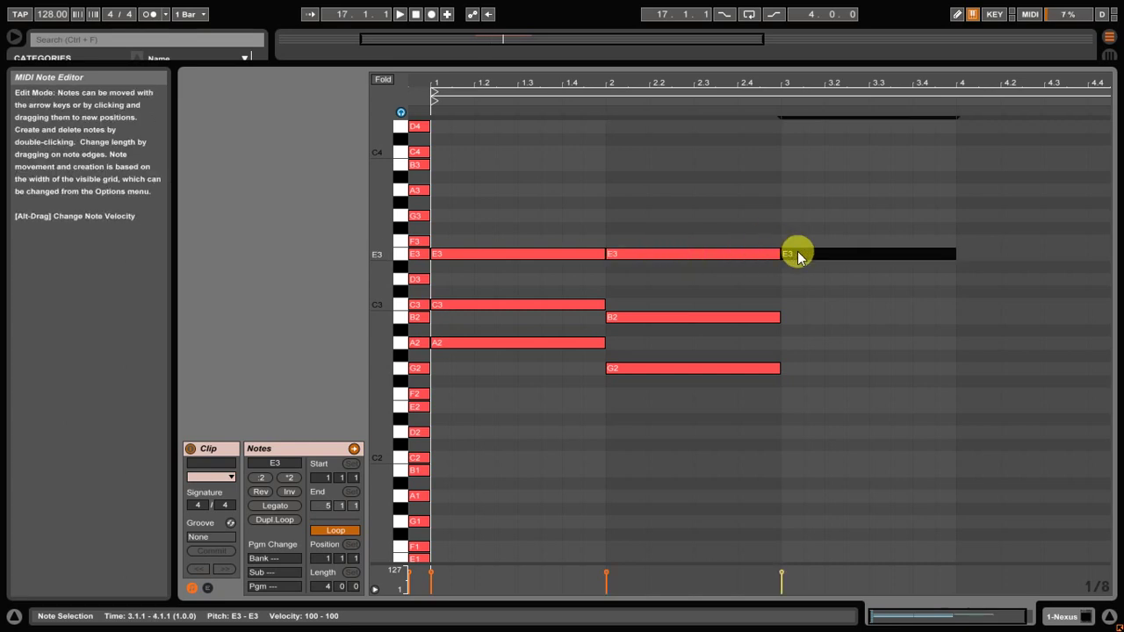
pyautogui.moveTo(797, 252); pyautogui.dragTo(797, 239)
pyautogui.scroll(1, 510, 269)
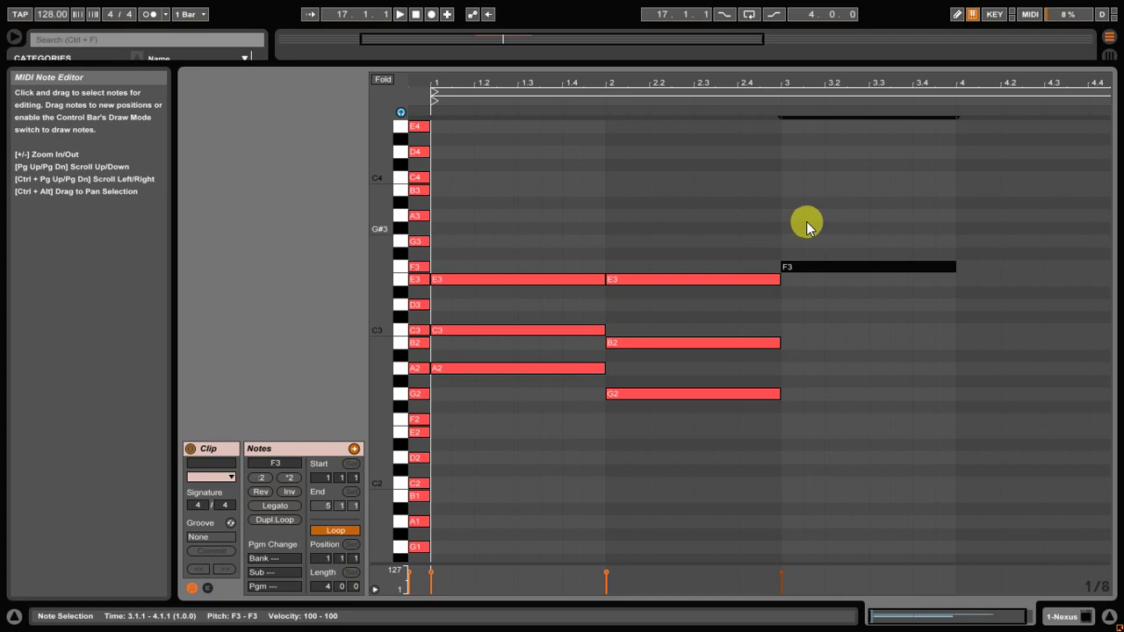
# Copy the bar 3 F3 note to A3 and C4 to complete the chord, and play back the progression.
pyautogui.moveTo(794, 252); pyautogui.dragTo(791, 217)
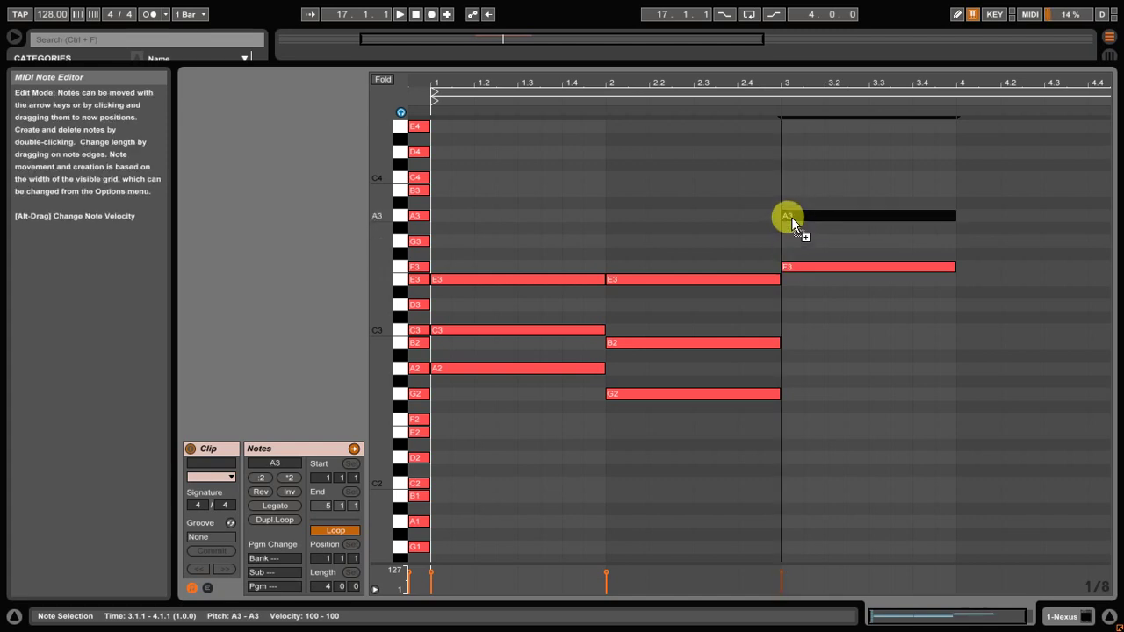
pyautogui.scroll(1, 791, 216)
pyautogui.scroll(2, 791, 216)
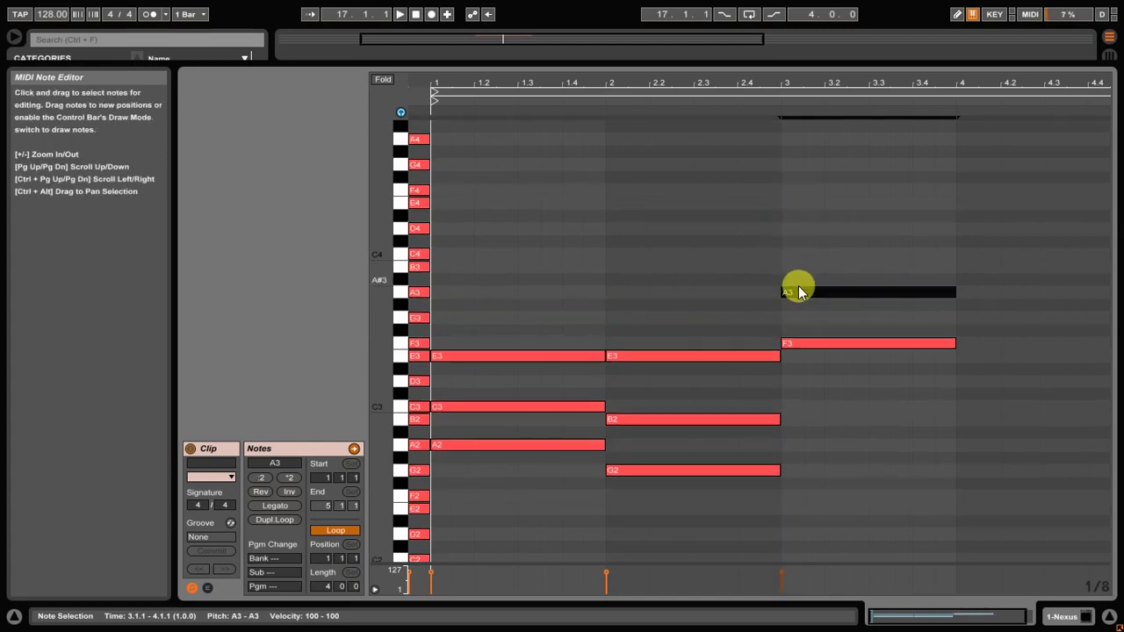
pyautogui.moveTo(796, 291); pyautogui.dragTo(795, 252)
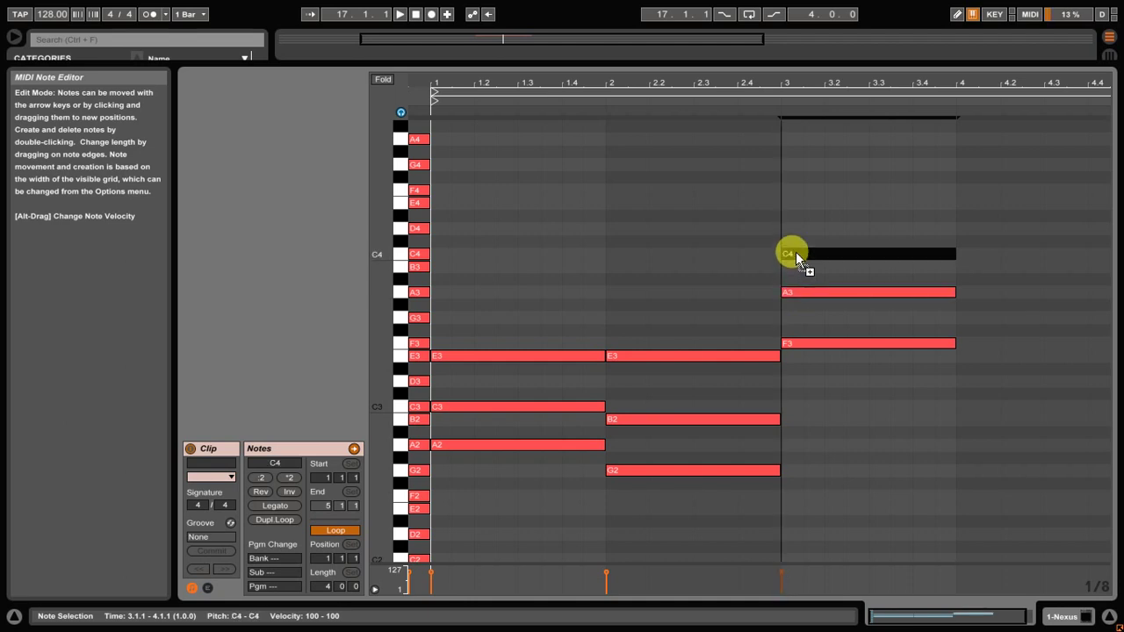
pyautogui.click(791, 311)
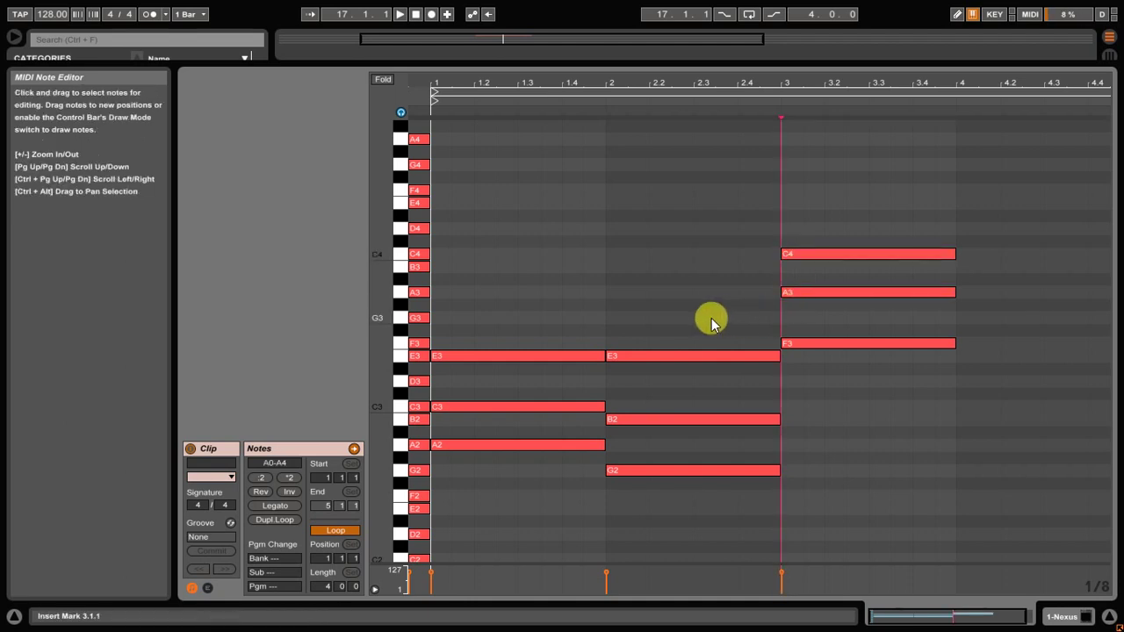
pyautogui.press('space')
pyautogui.click(824, 421)
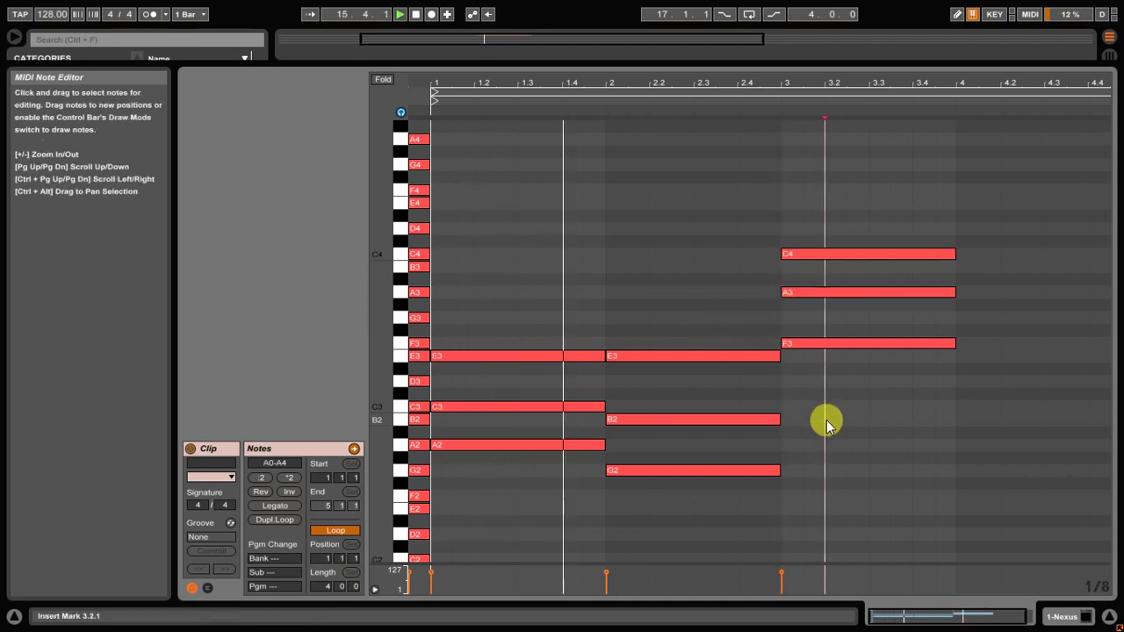
pyautogui.scroll(-1, 890, 425)
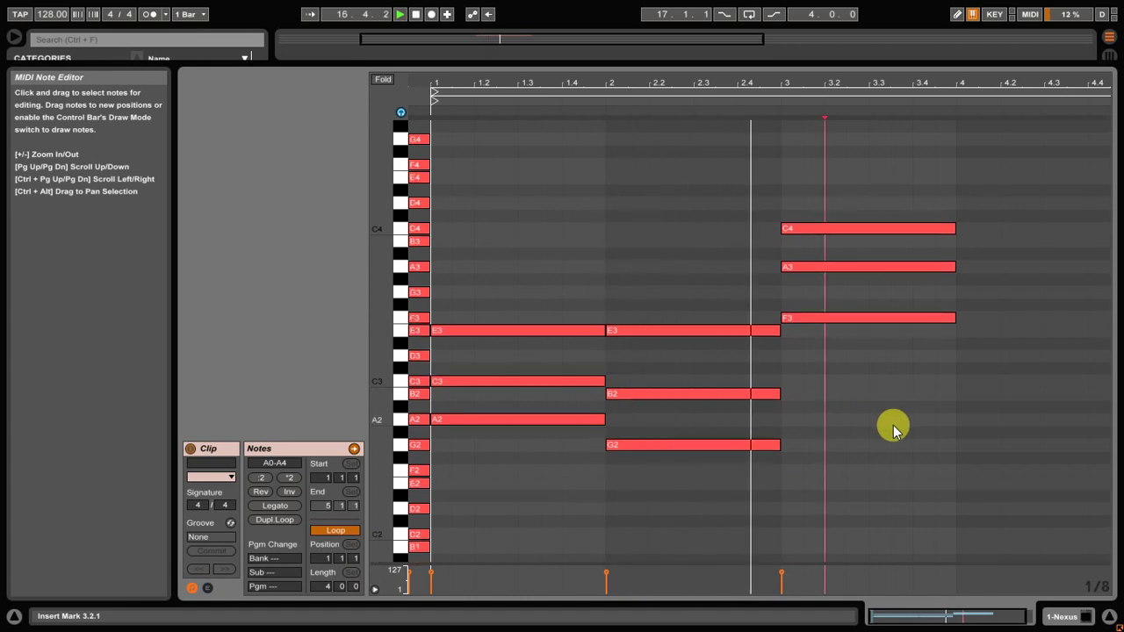
pyautogui.press('space')
# Transpose the bar 3 chord's A3 and C4 notes down one octave and play back the three chords.
pyautogui.moveTo(765, 288); pyautogui.dragTo(868, 218)
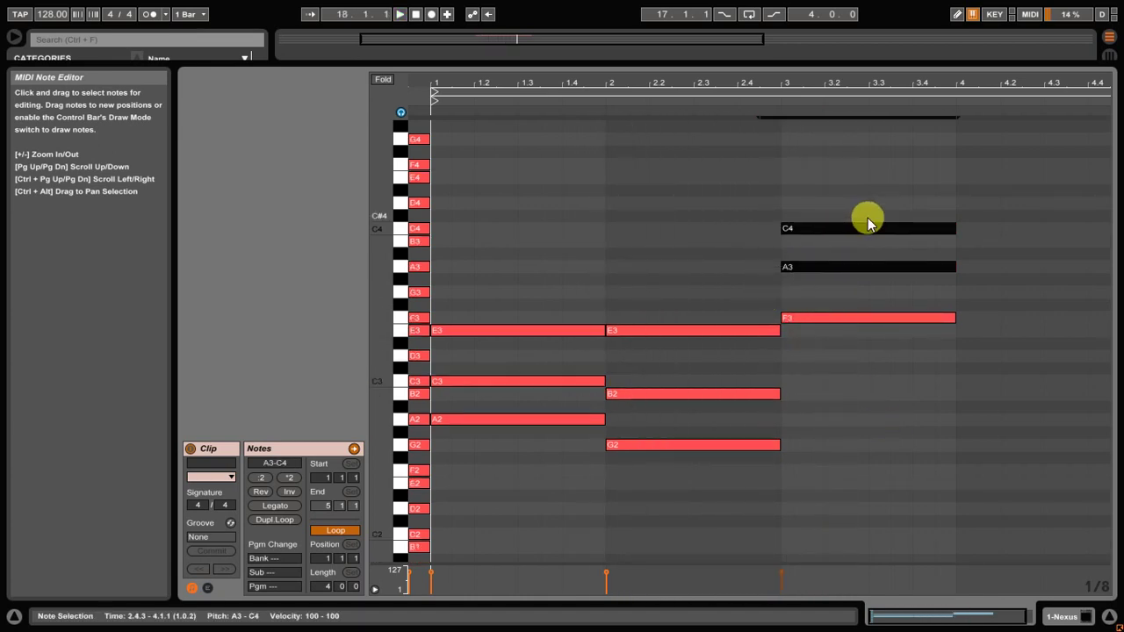
pyautogui.hotkey('shift', 'Down')
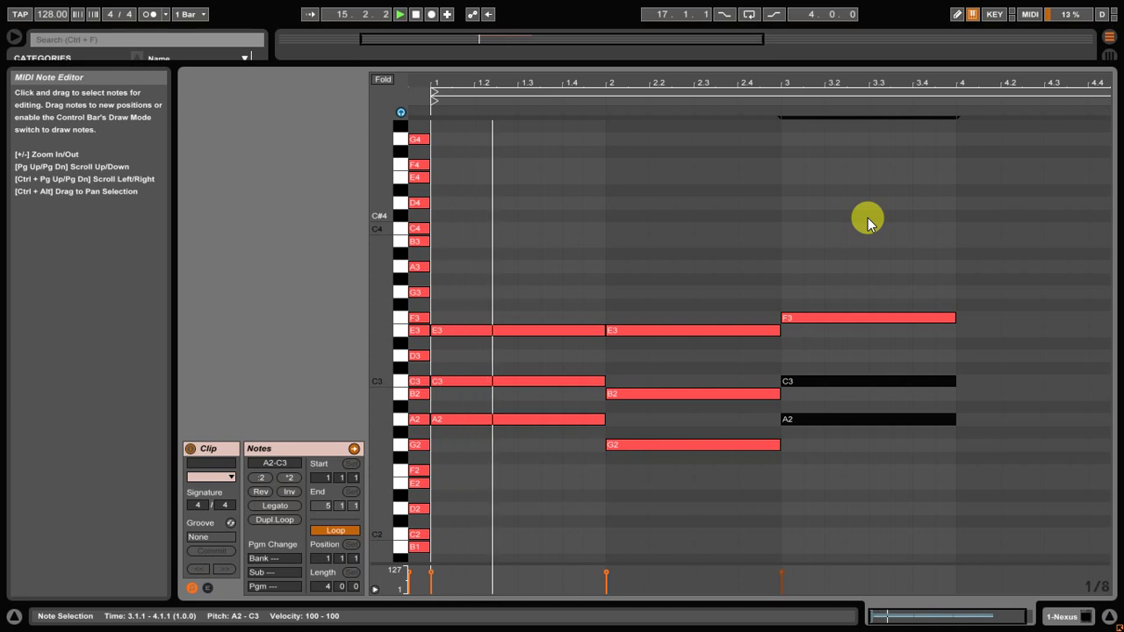
pyautogui.click(868, 218)
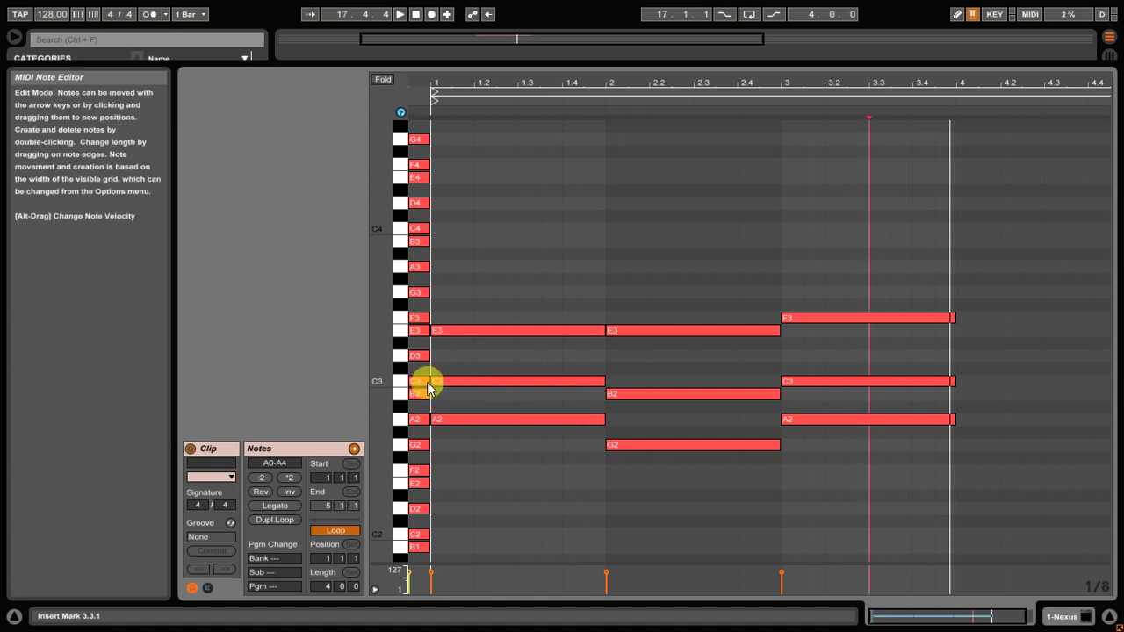
# Duplicate the bar 3 C3 note into bar 4 and copy it to E3 and G3 to form a chord.
pyautogui.click(863, 378)
pyautogui.hotkey('ctrl', 'd')
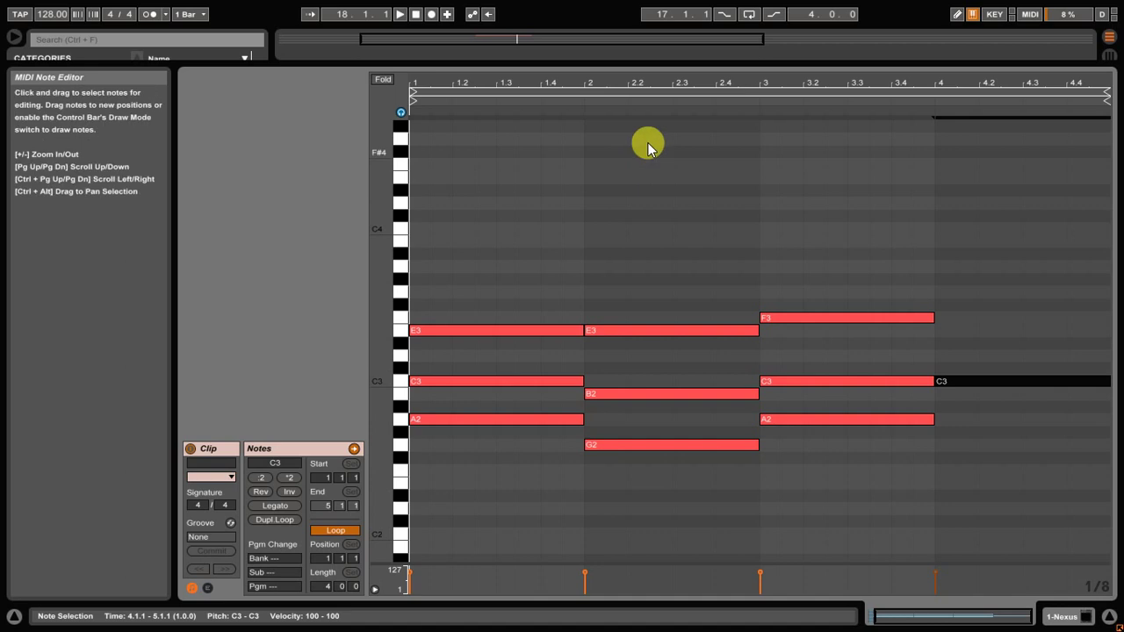
pyautogui.doubleClick(654, 82)
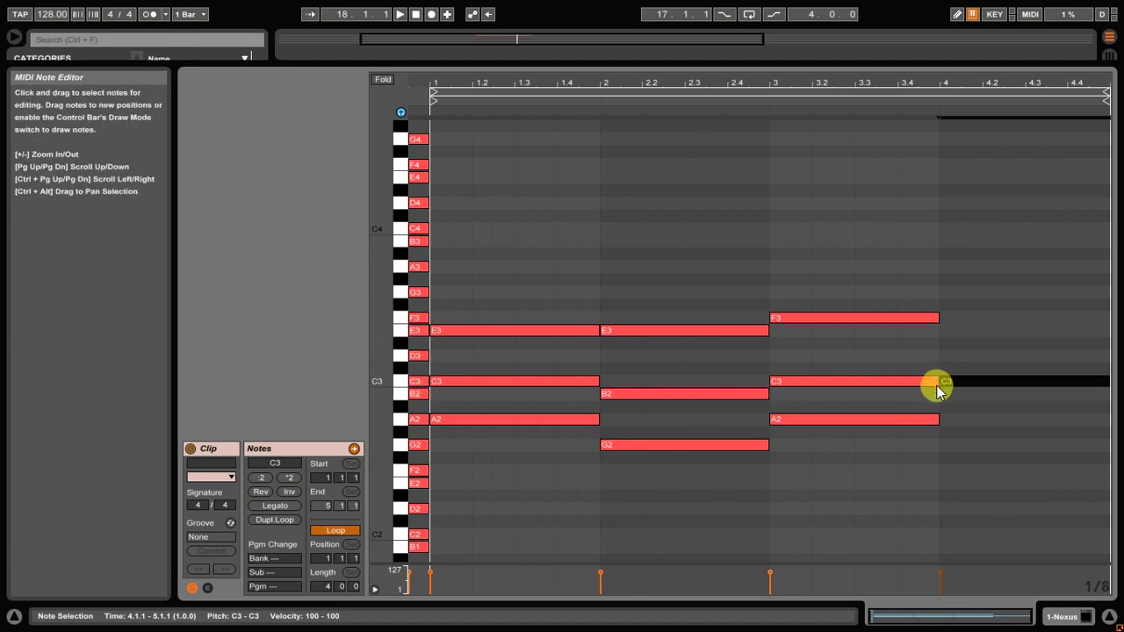
pyautogui.moveTo(959, 387); pyautogui.dragTo(949, 333)
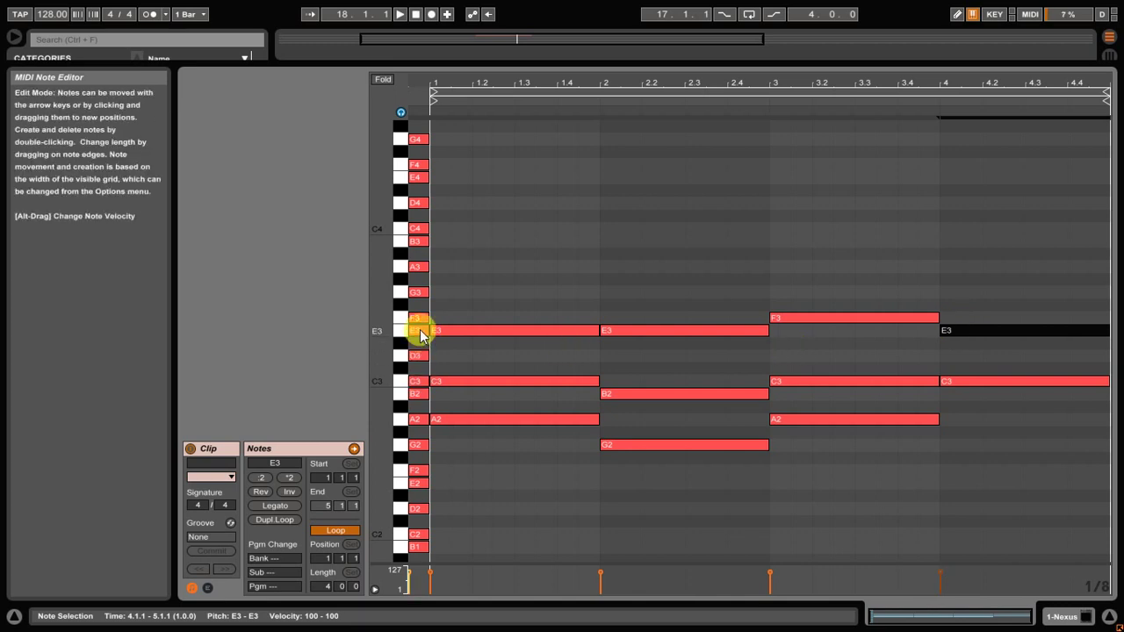
pyautogui.moveTo(1011, 327); pyautogui.dragTo(1003, 294)
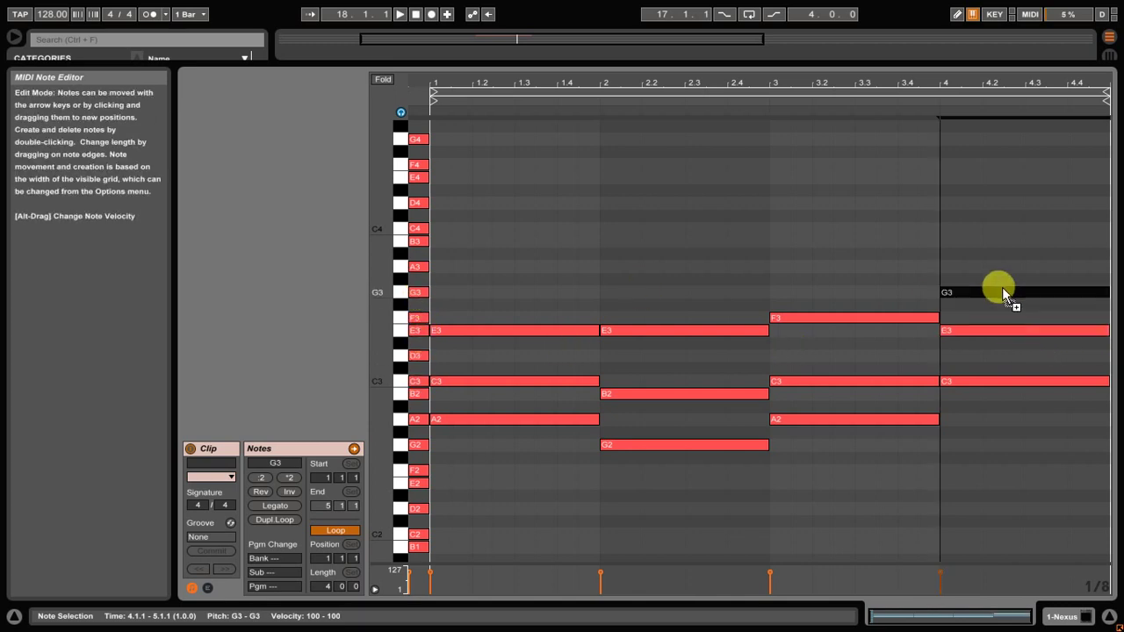
pyautogui.click(979, 245)
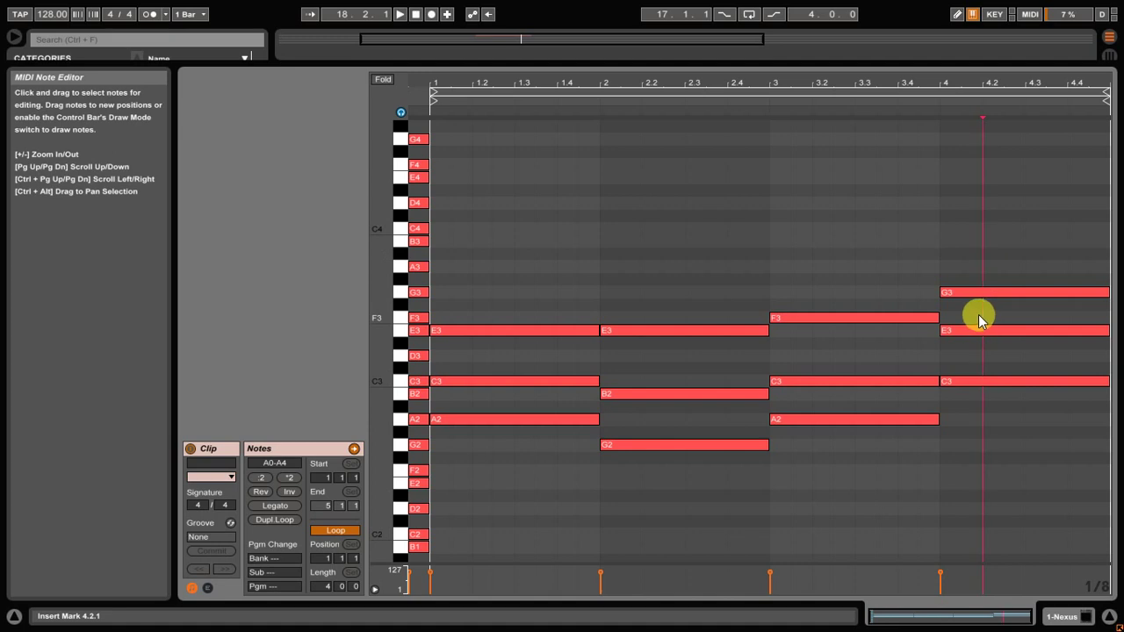
# Transpose the bar 4 chord's G3 note down one octave to G2 and play back the full progression.
pyautogui.moveTo(955, 316); pyautogui.dragTo(1005, 269)
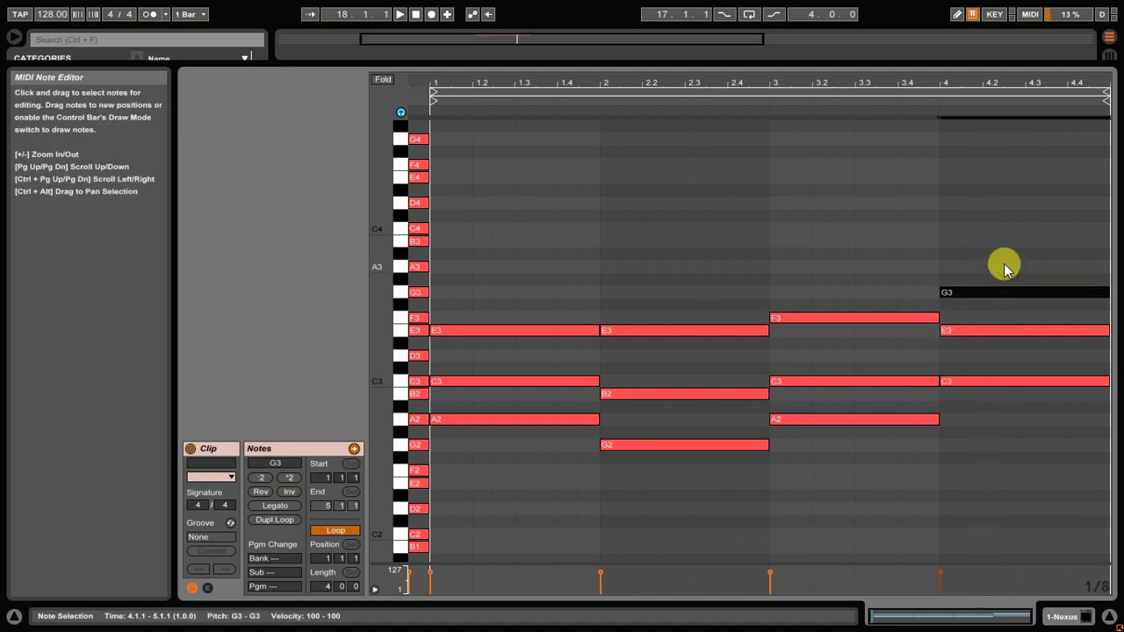
pyautogui.hotkey('shift', 'Down')
pyautogui.press('space')
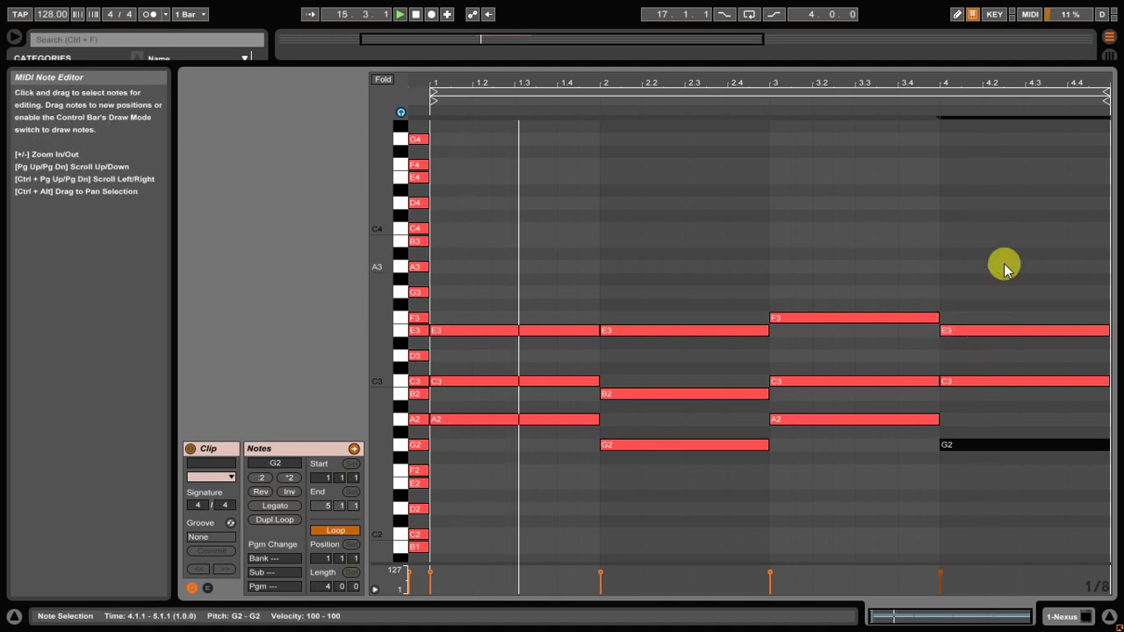
pyautogui.click(1006, 270)
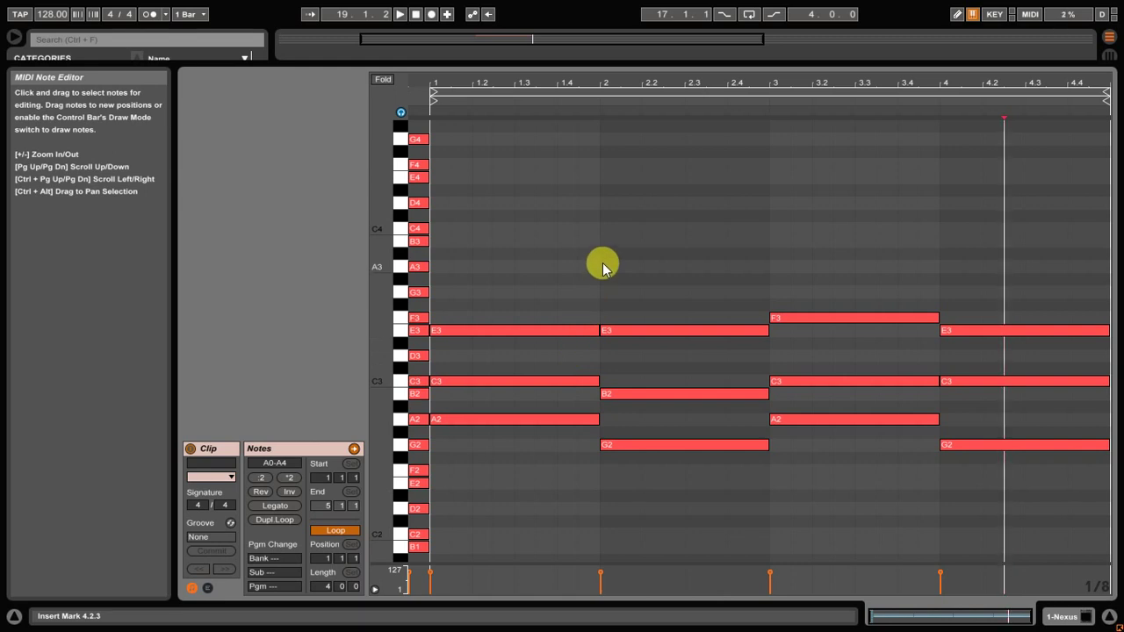
# Try short A#3 notes in bar 1 above the first chord, and remove them.
pyautogui.scroll(2, 499, 260)
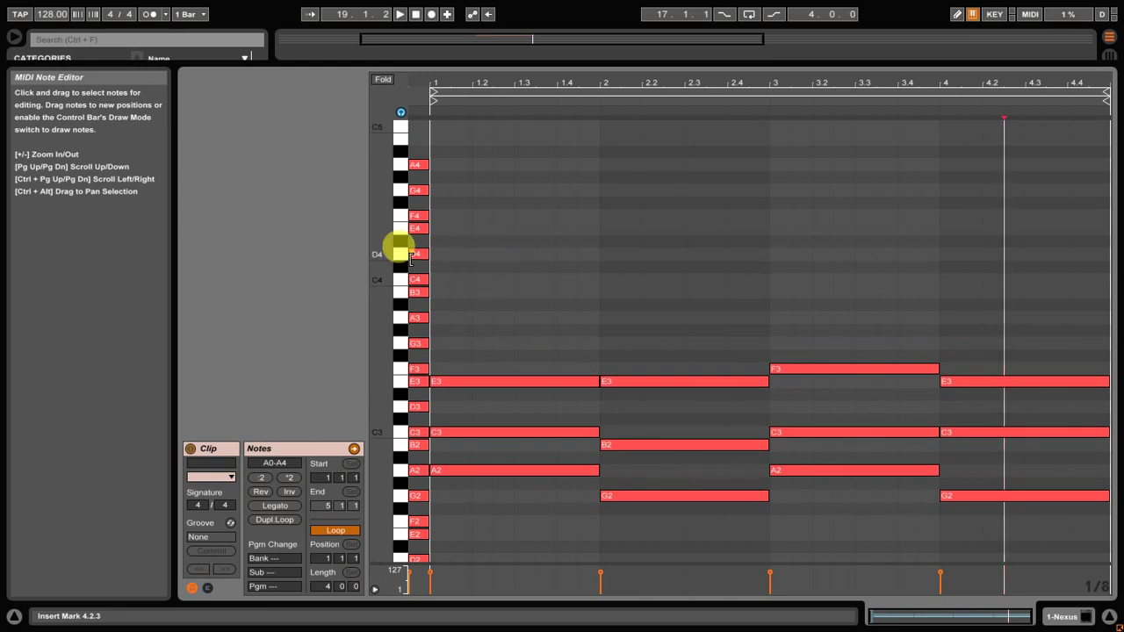
pyautogui.click(446, 307)
pyautogui.doubleClick(439, 305)
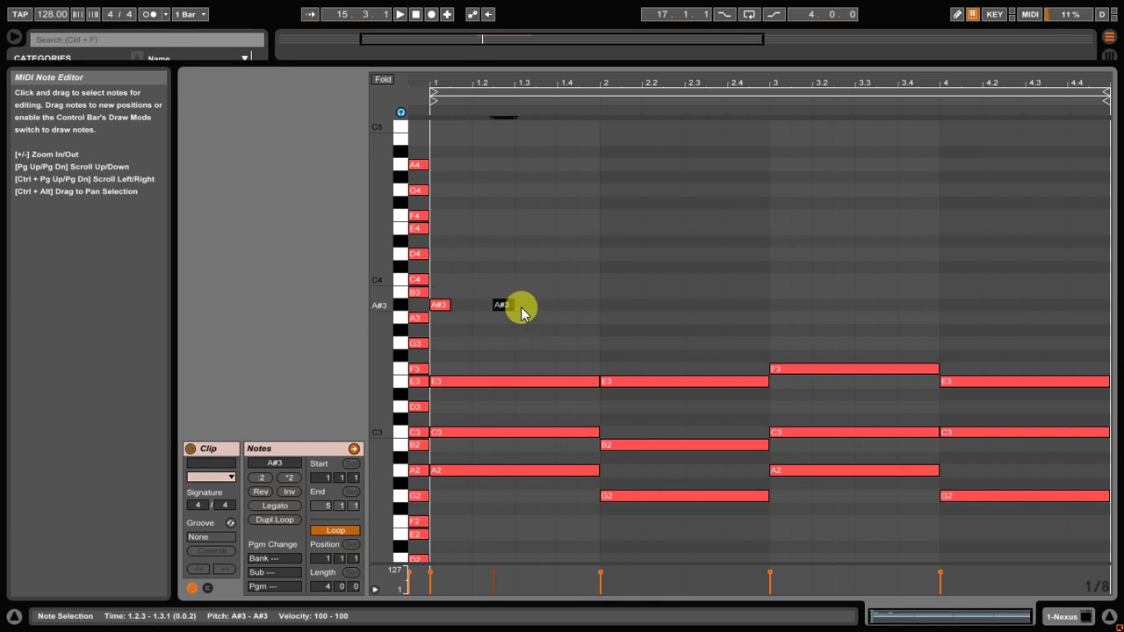
pyautogui.moveTo(446, 316); pyautogui.dragTo(557, 271)
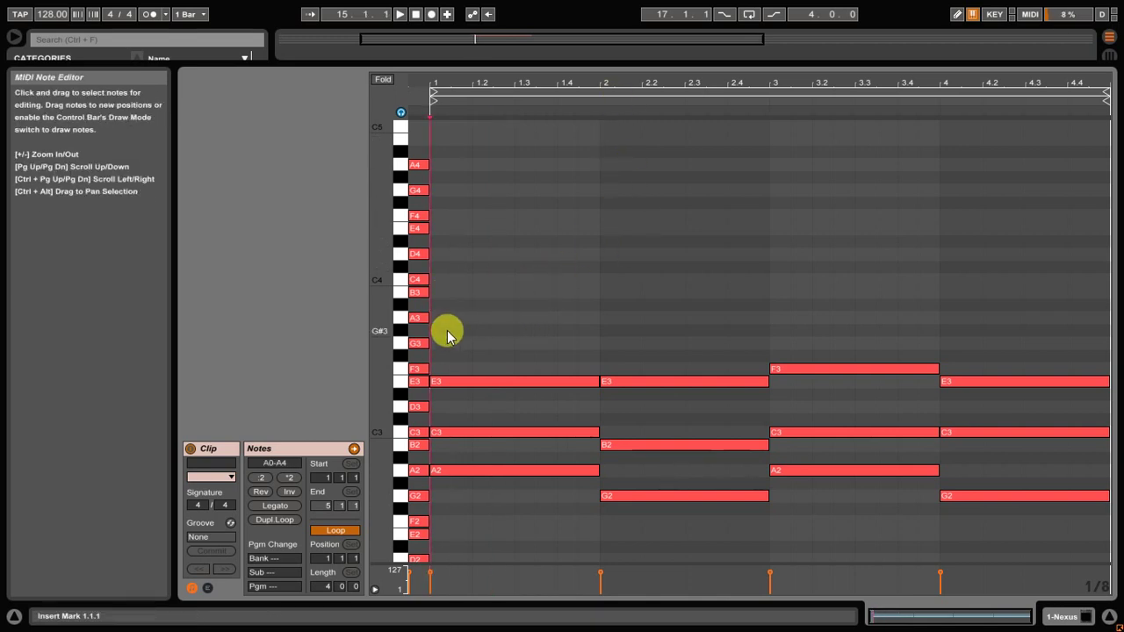
pyautogui.click(461, 387)
pyautogui.click(532, 351)
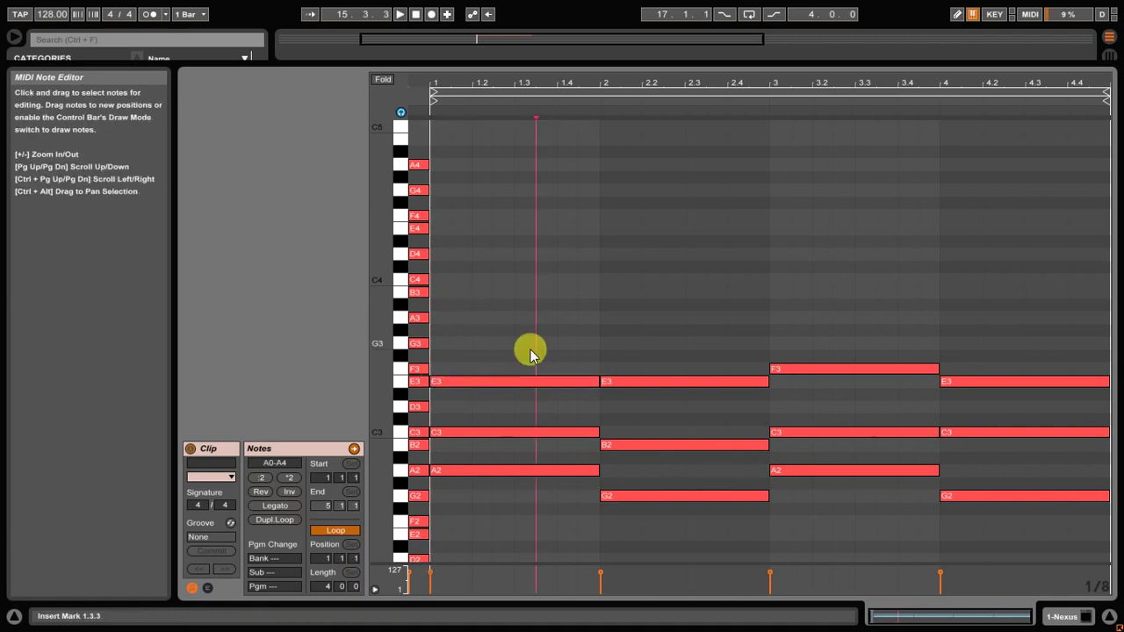
pyautogui.click(443, 480)
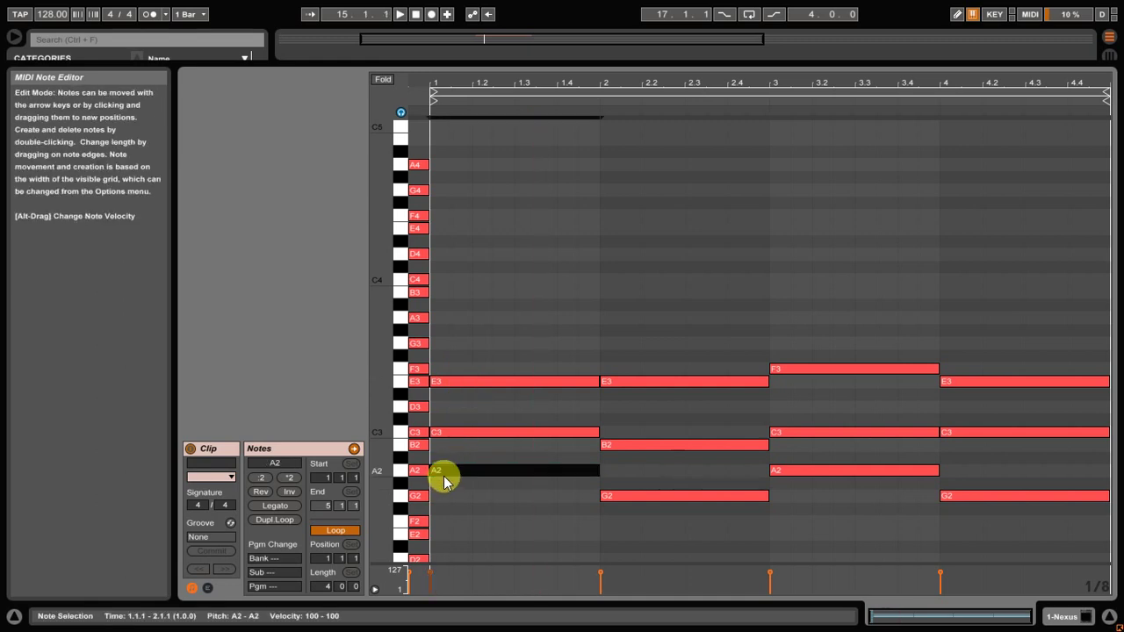
pyautogui.click(460, 289)
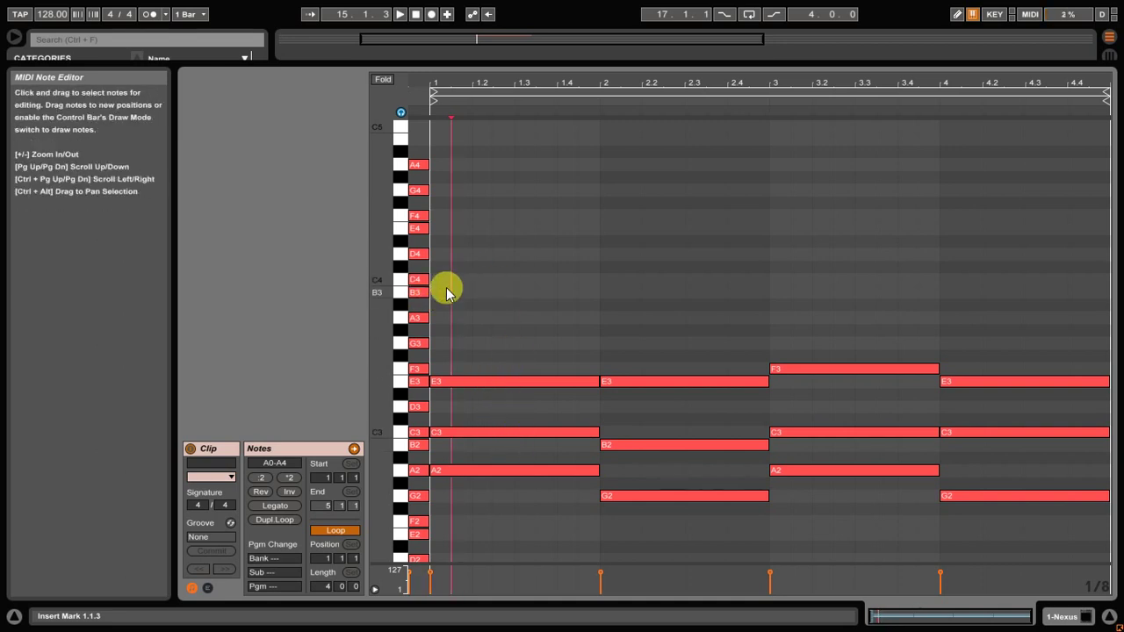
# Lower the velocity of all chord notes in the four bars to 37 and play back the progression.
pyautogui.hotkey('ctrl', 'a')
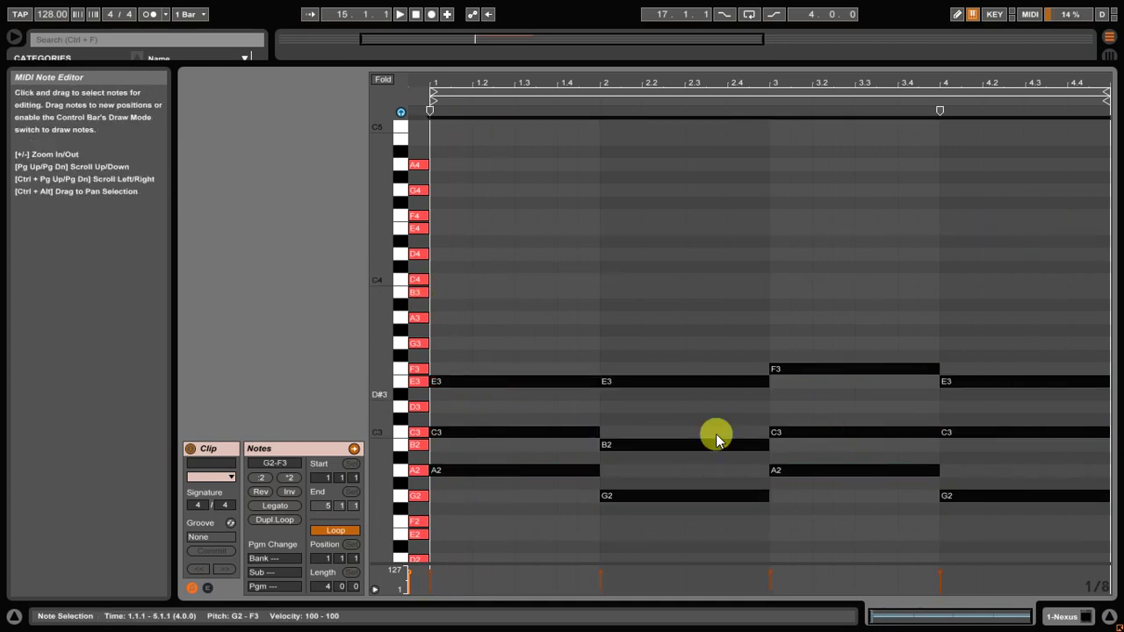
pyautogui.moveTo(770, 575); pyautogui.dragTo(769, 602)
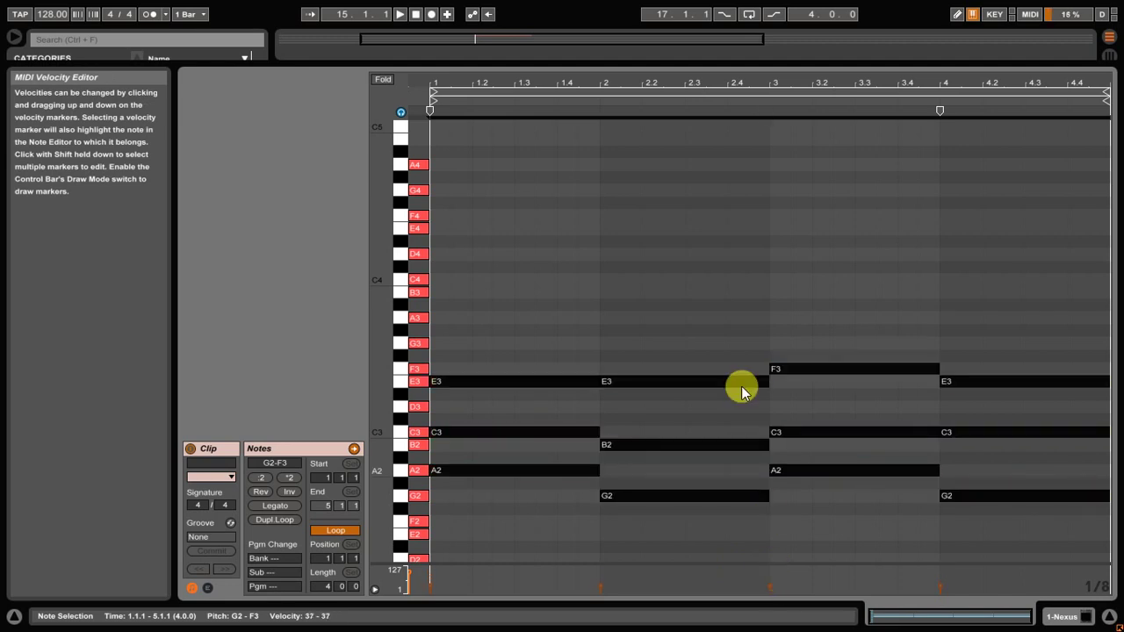
pyautogui.click(717, 323)
pyautogui.press('space')
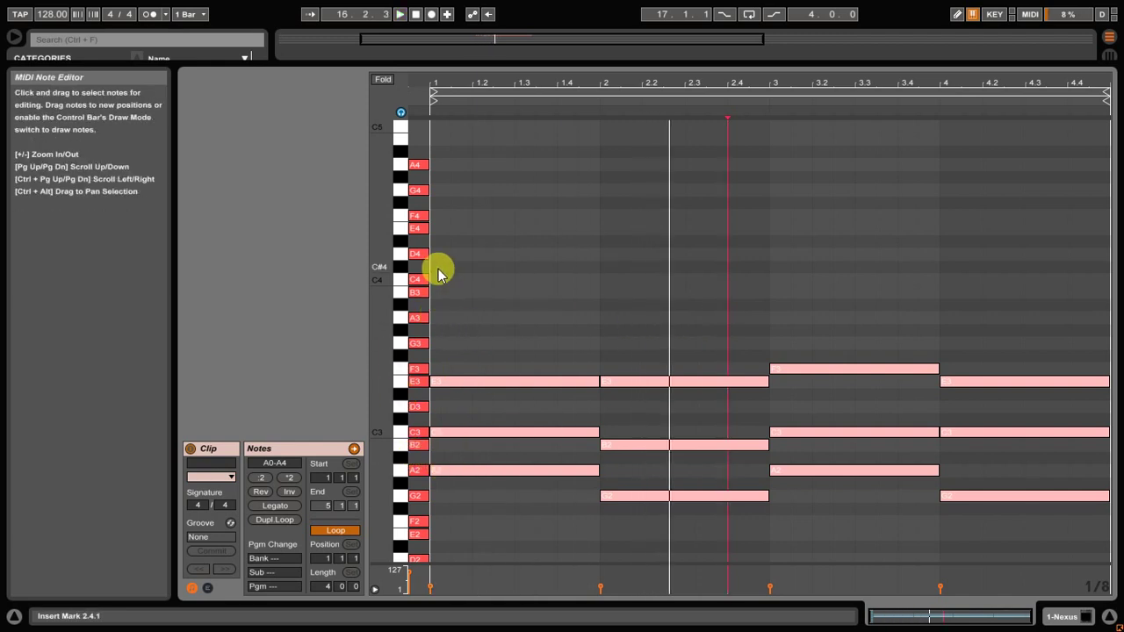
# Add short eighth-length melody notes above the bar 1 chord: E4 at 1.1, F4 at 1.2 and E4 at 1.2.3, and play them back.
pyautogui.click(434, 230)
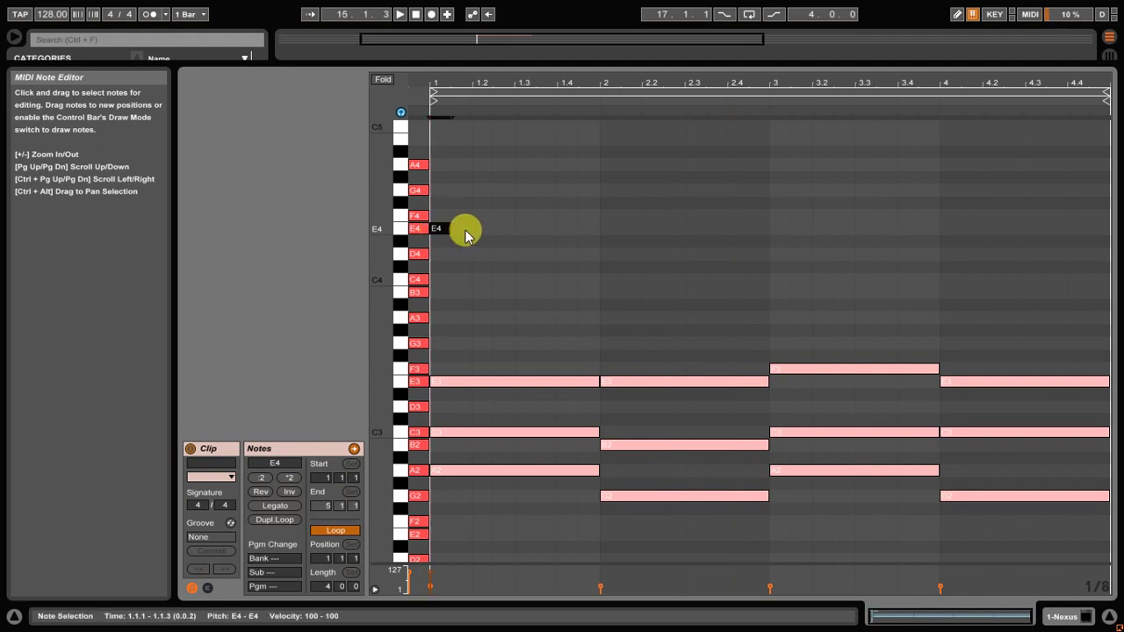
pyautogui.click(475, 216)
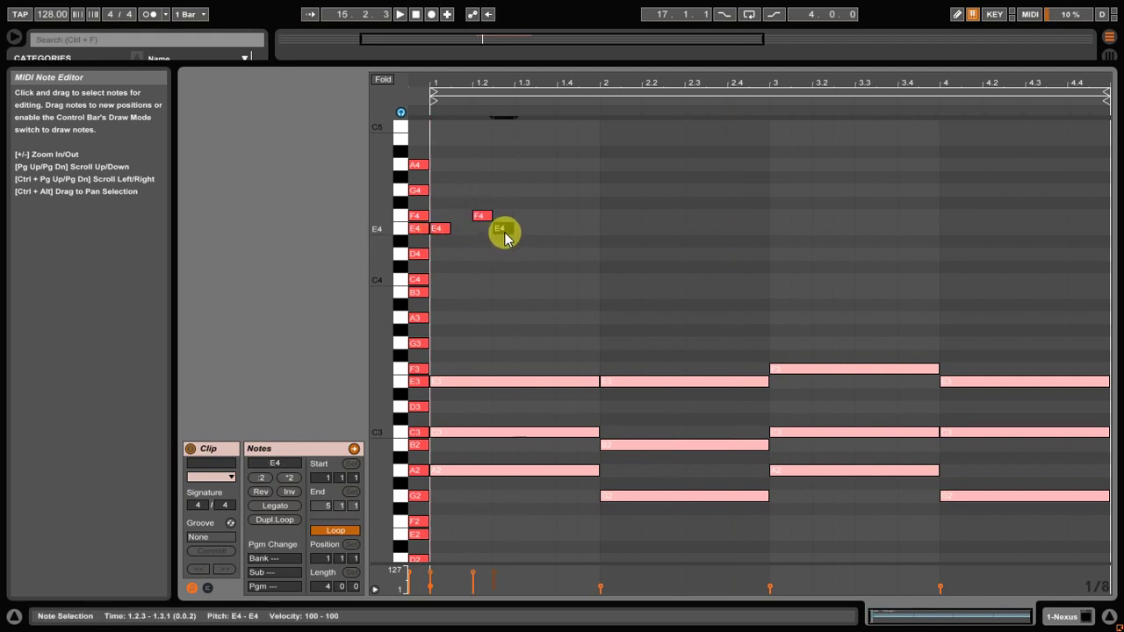
pyautogui.press('space')
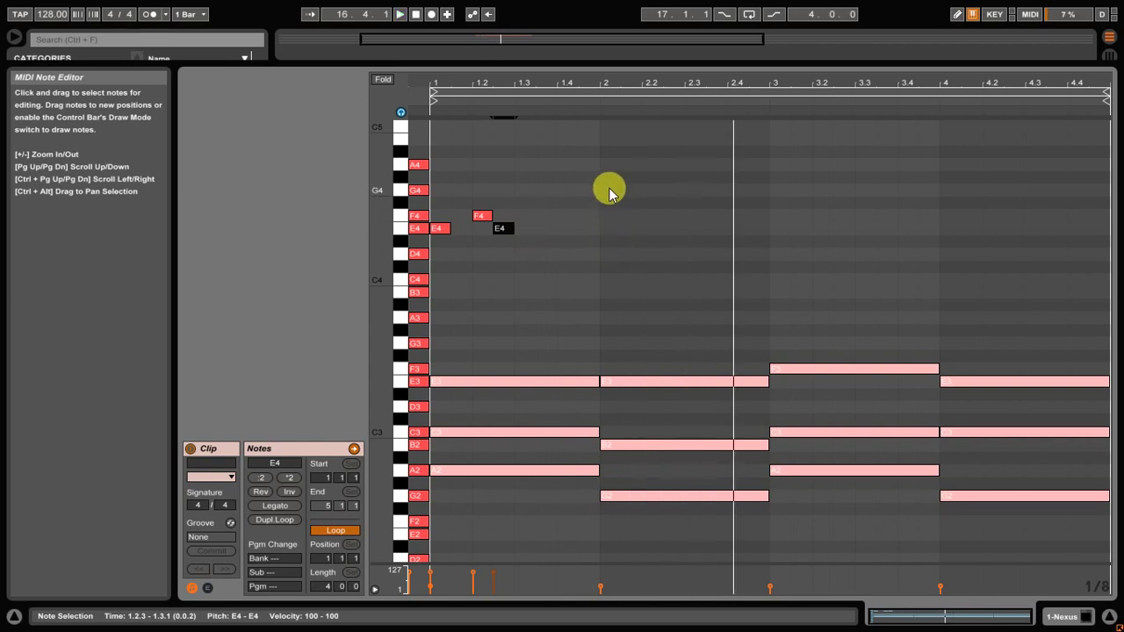
# Add four consecutive eighth-length melody notes from the start of bar 2, E4, G4, G4 and D4, and play back the clip.
pyautogui.click(608, 221)
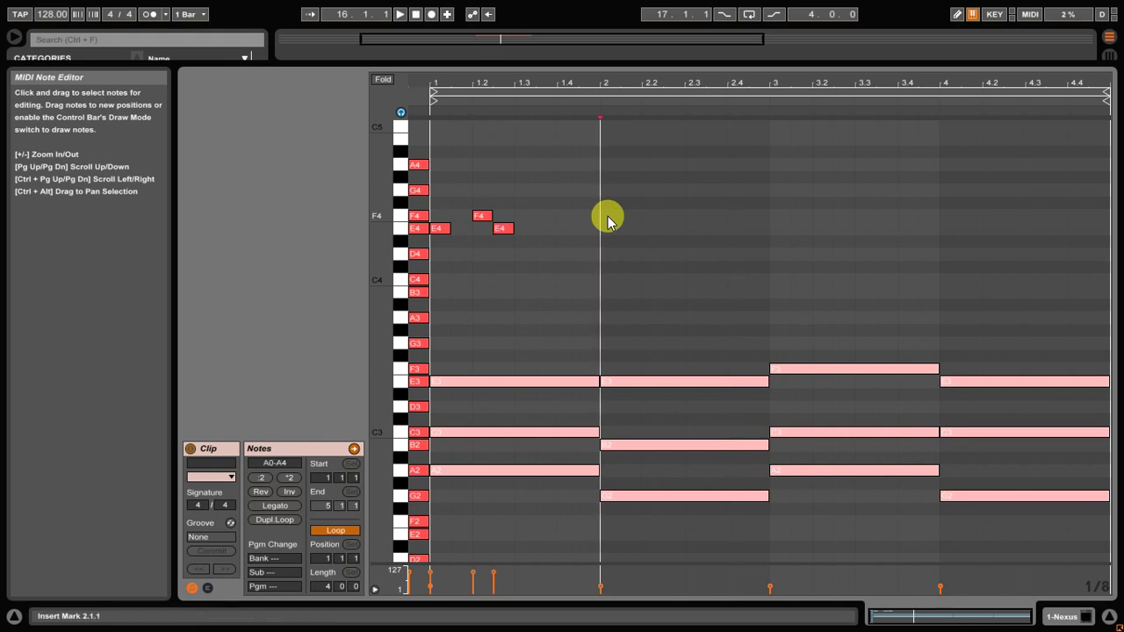
pyautogui.doubleClick(608, 226)
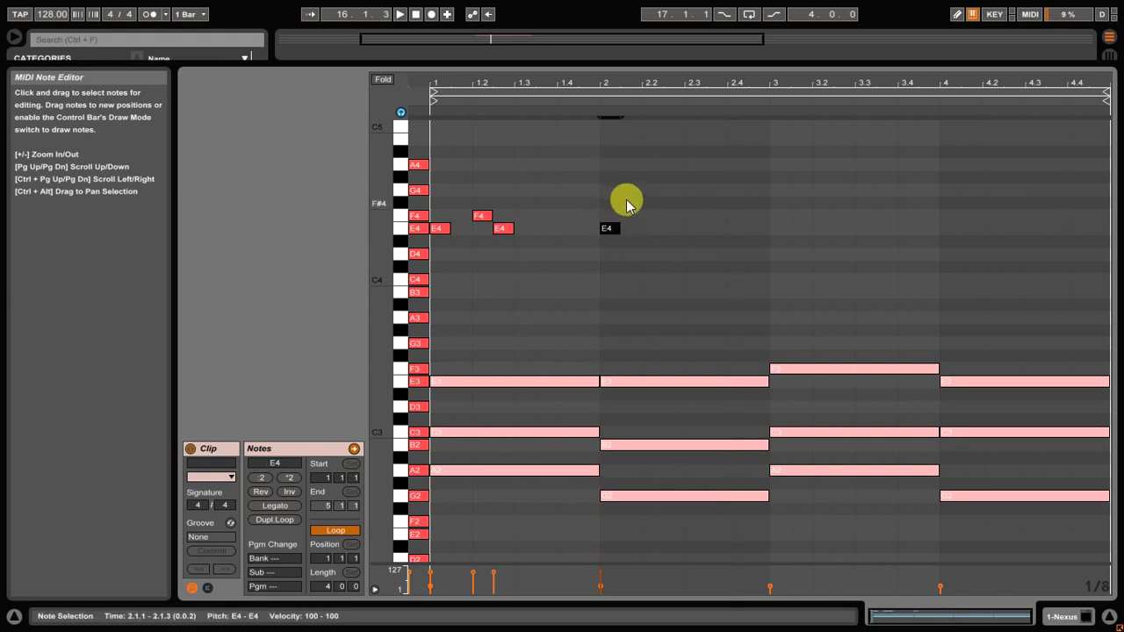
pyautogui.doubleClick(630, 191)
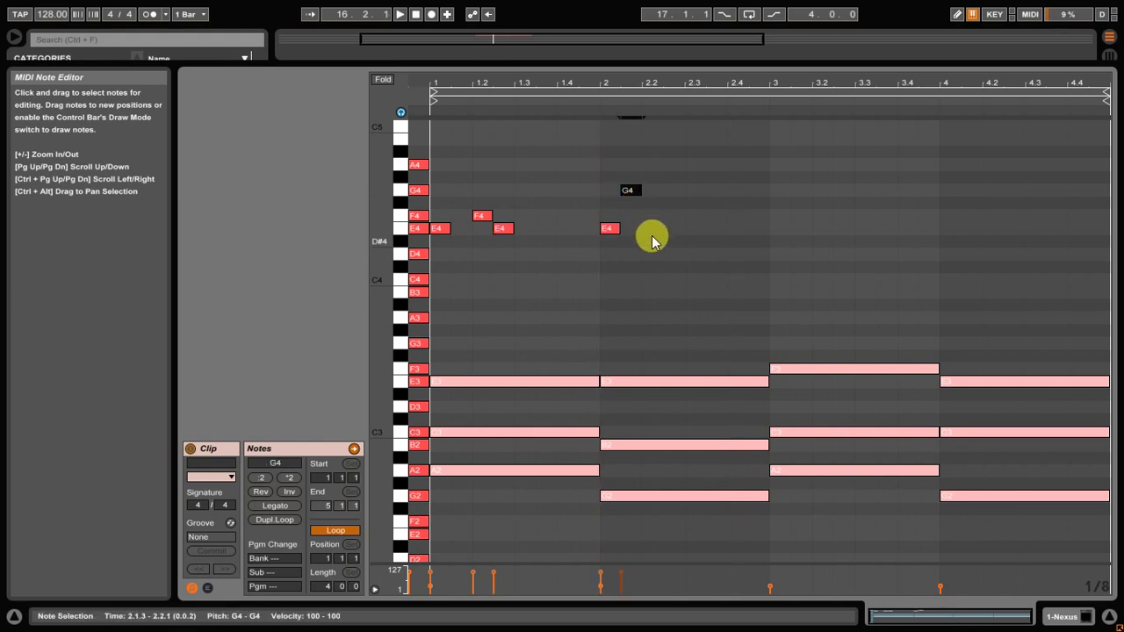
pyautogui.press('space')
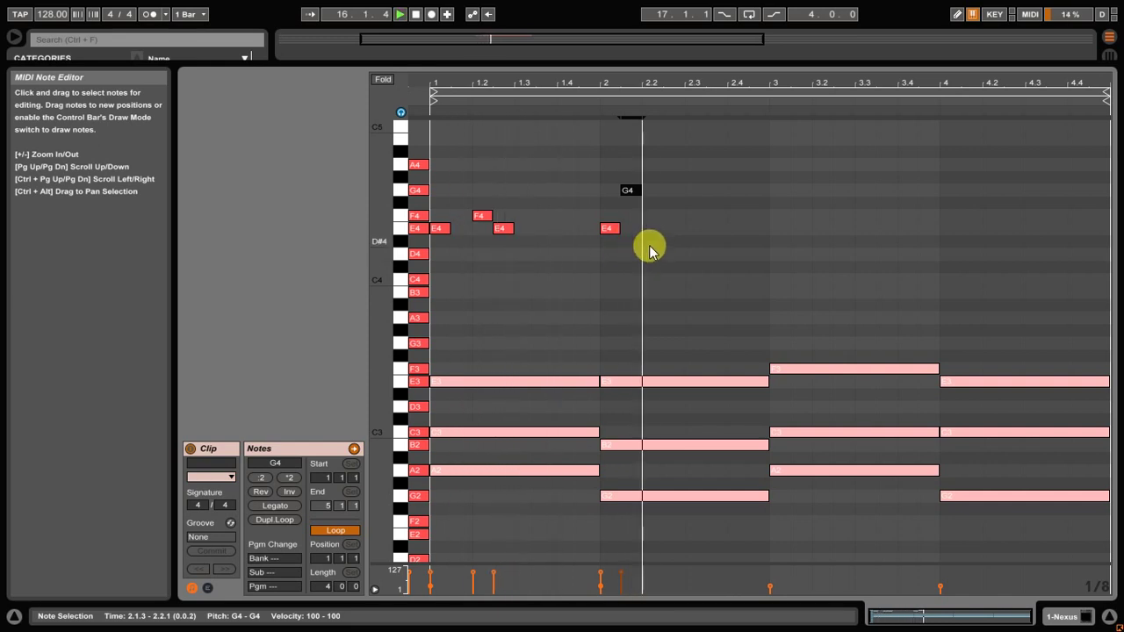
pyautogui.doubleClick(654, 192)
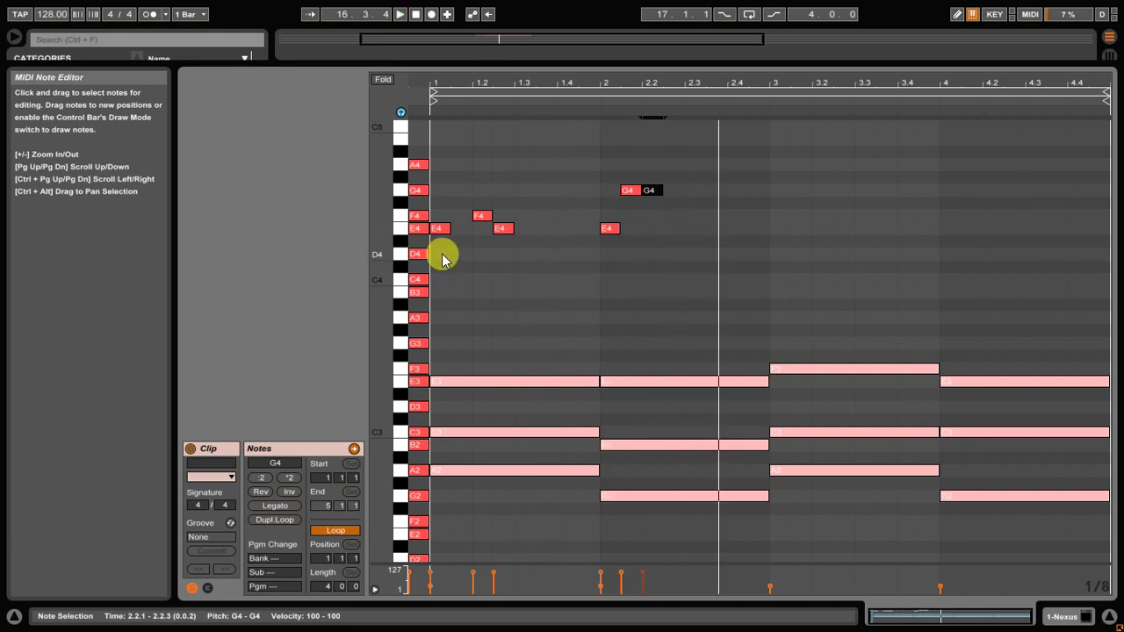
pyautogui.click(395, 255)
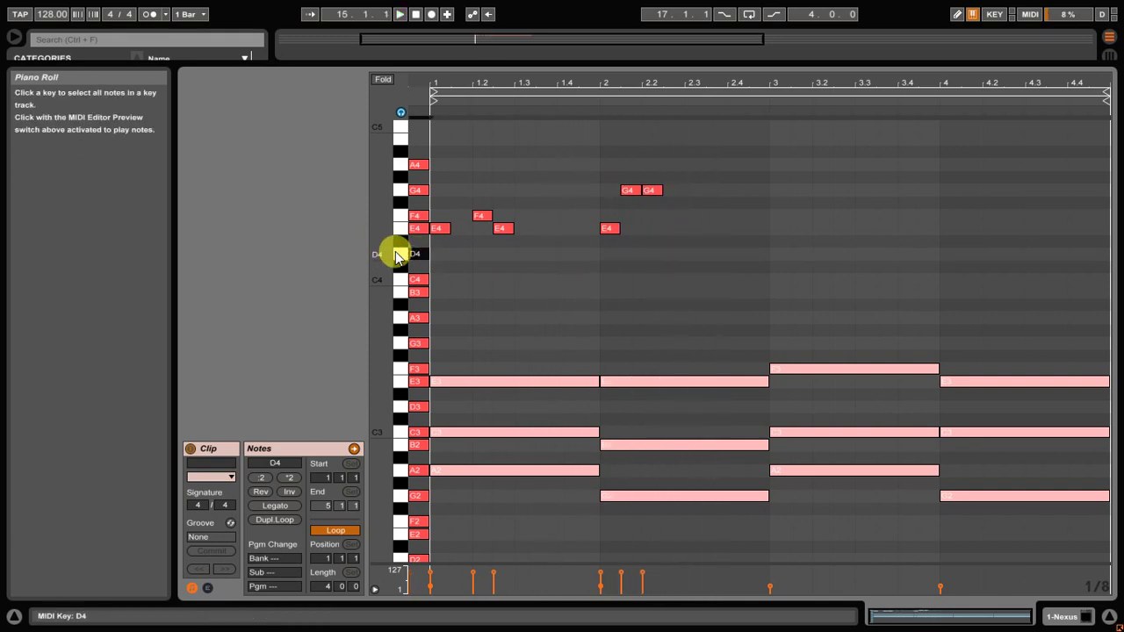
pyautogui.doubleClick(672, 253)
pyautogui.click(705, 251)
pyautogui.press('space')
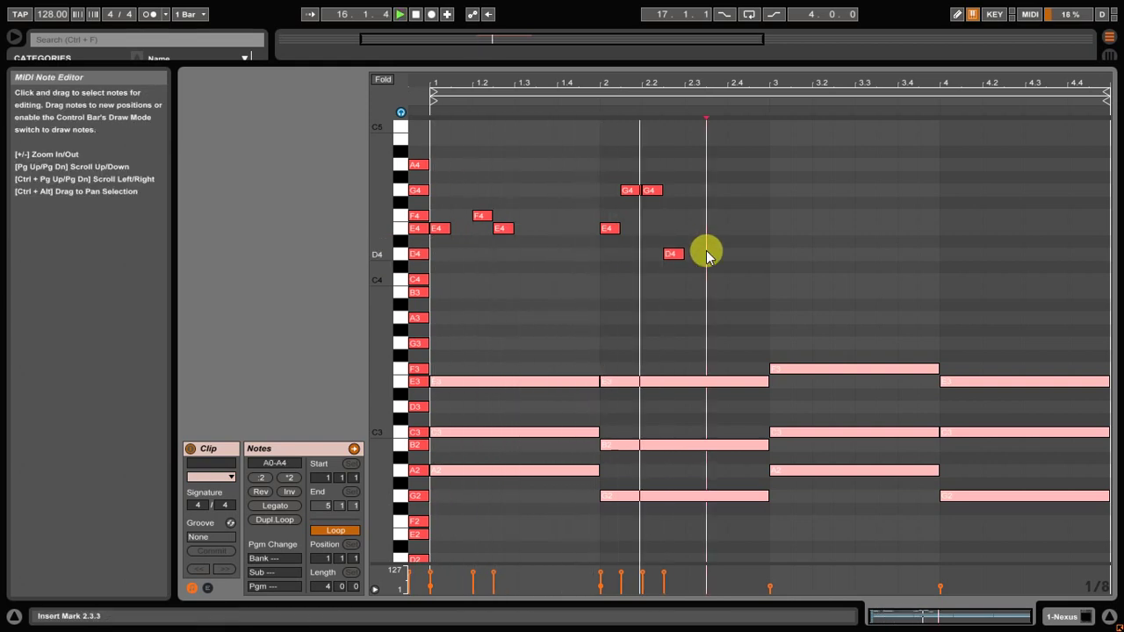
# Add four consecutive eighth-length melody notes from the start of bar 3, F4, E4, F4 and E4, and play back the clip.
pyautogui.doubleClick(781, 217)
pyautogui.press('space')
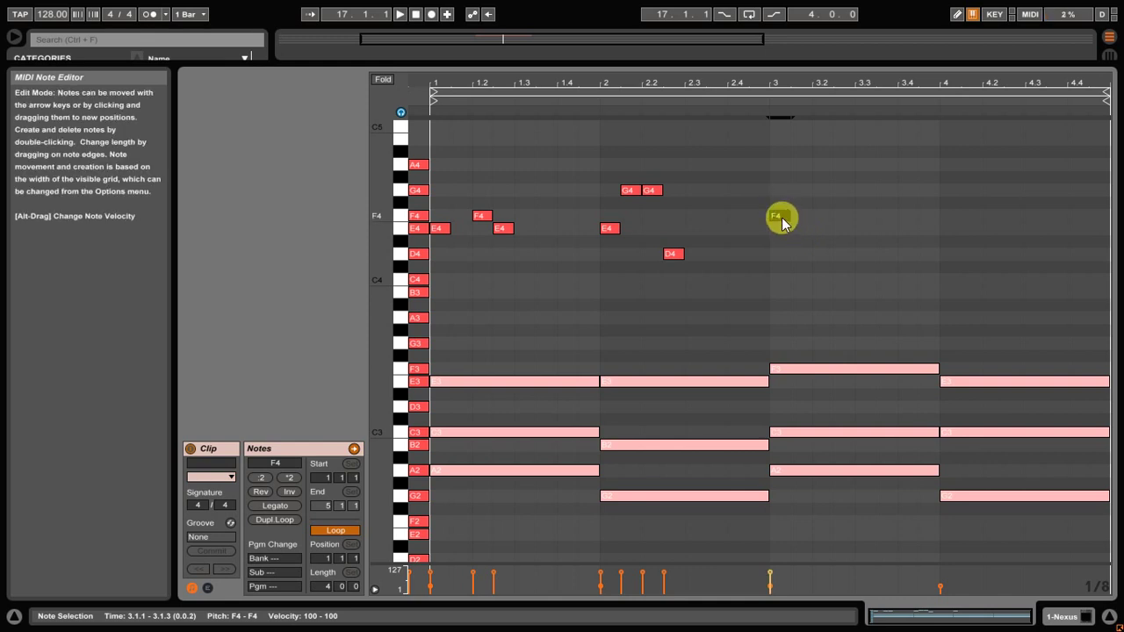
pyautogui.doubleClick(800, 229)
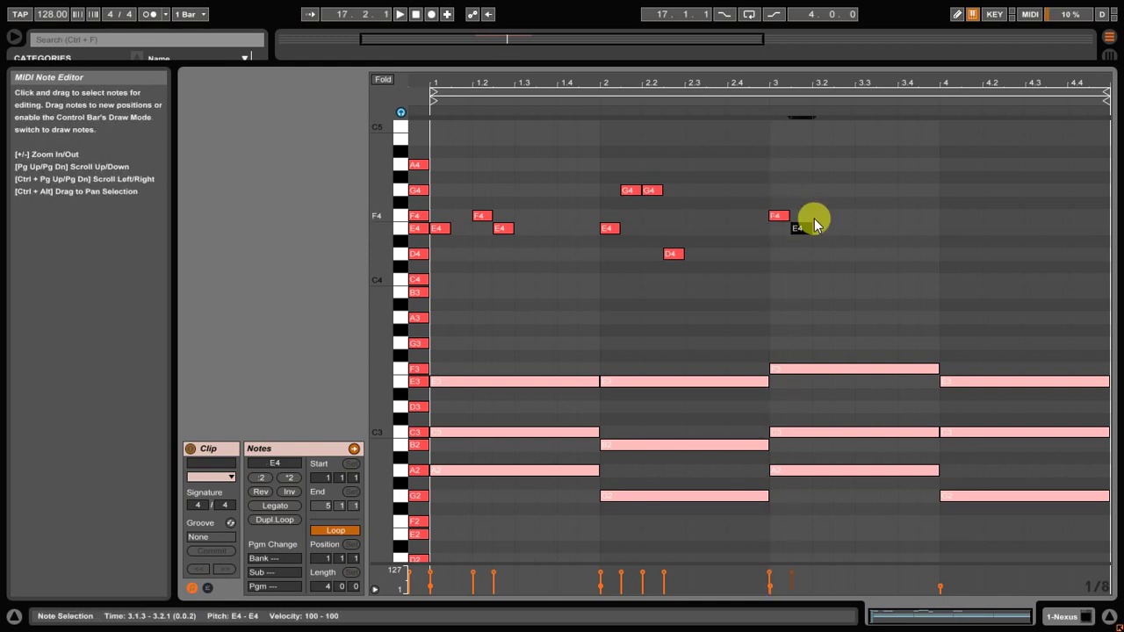
pyautogui.doubleClick(842, 229)
pyautogui.press('space')
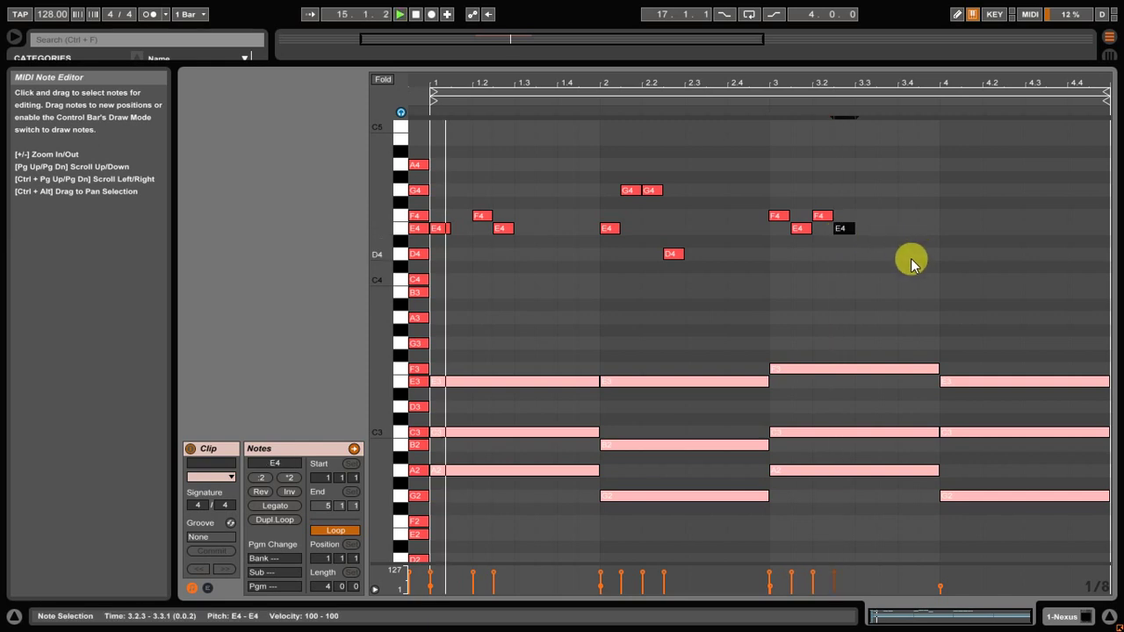
pyautogui.click(910, 261)
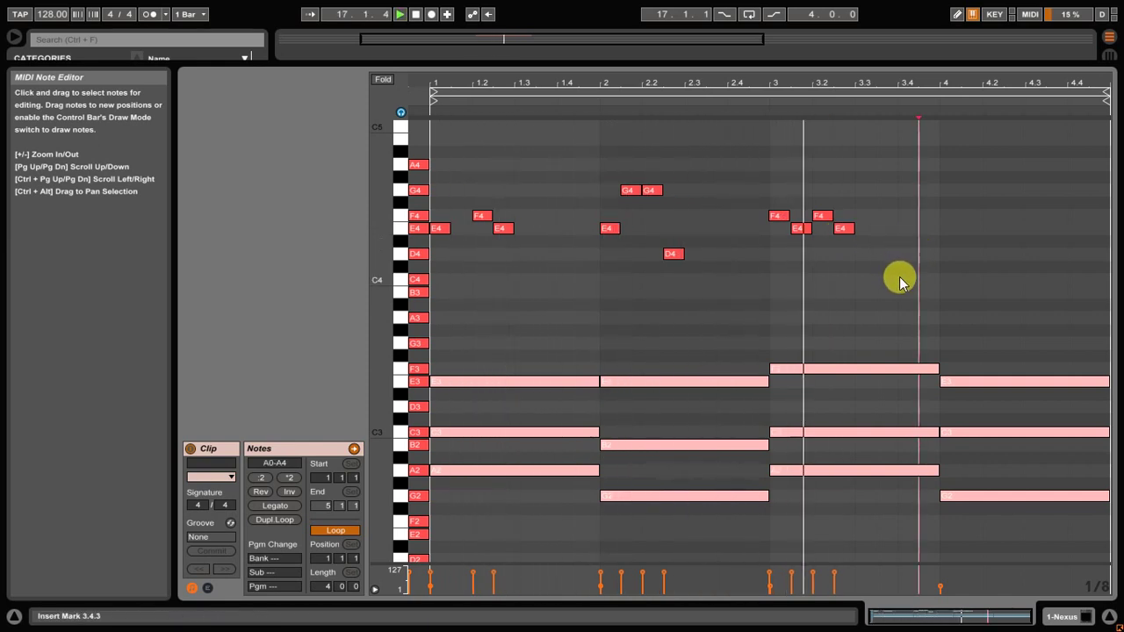
pyautogui.press('space')
# Add the bar 4 melody as eighth-length notes F4, E4, D4, E4, then C4, B3, C4 from 4.3.3, and play back the clip.
pyautogui.doubleClick(951, 216)
pyautogui.doubleClick(969, 231)
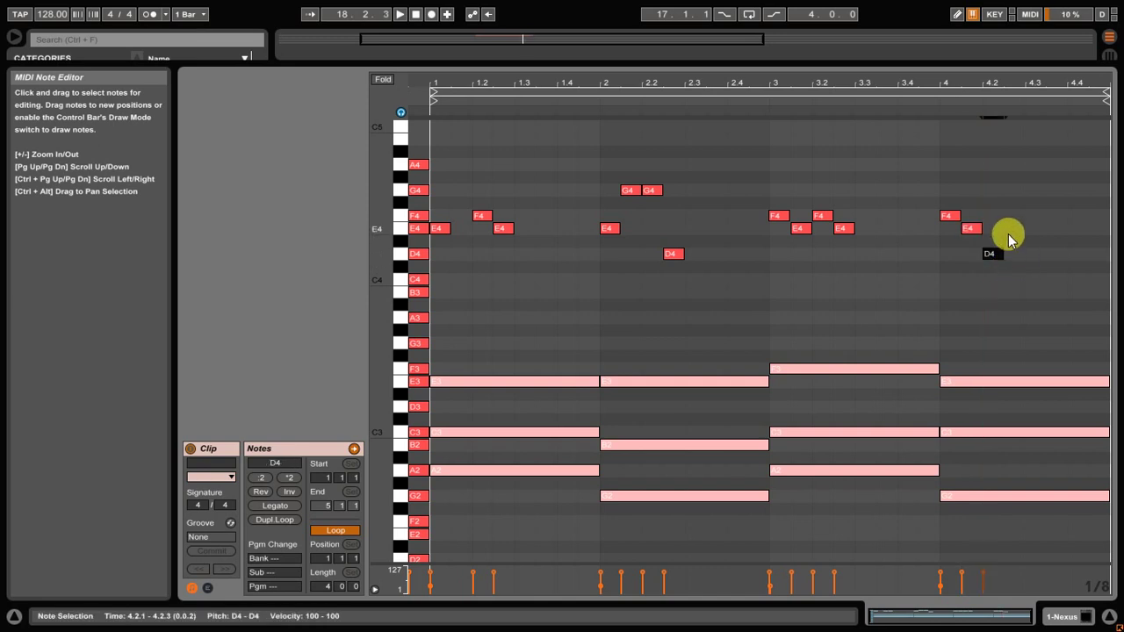
pyautogui.doubleClick(1007, 230)
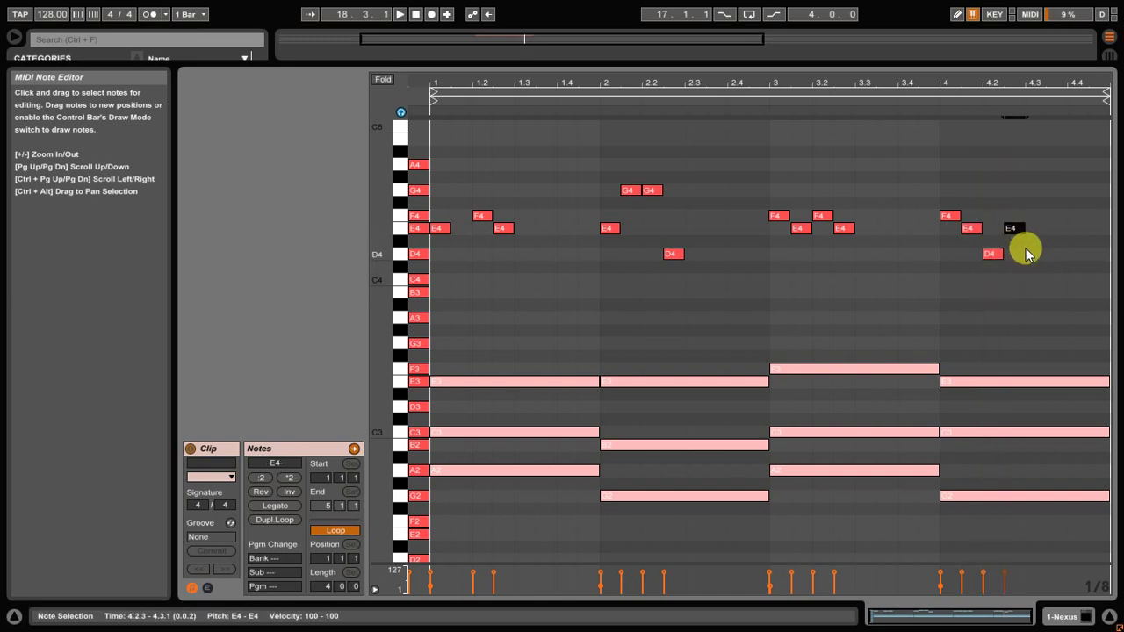
pyautogui.doubleClick(1057, 280)
pyautogui.doubleClick(1094, 282)
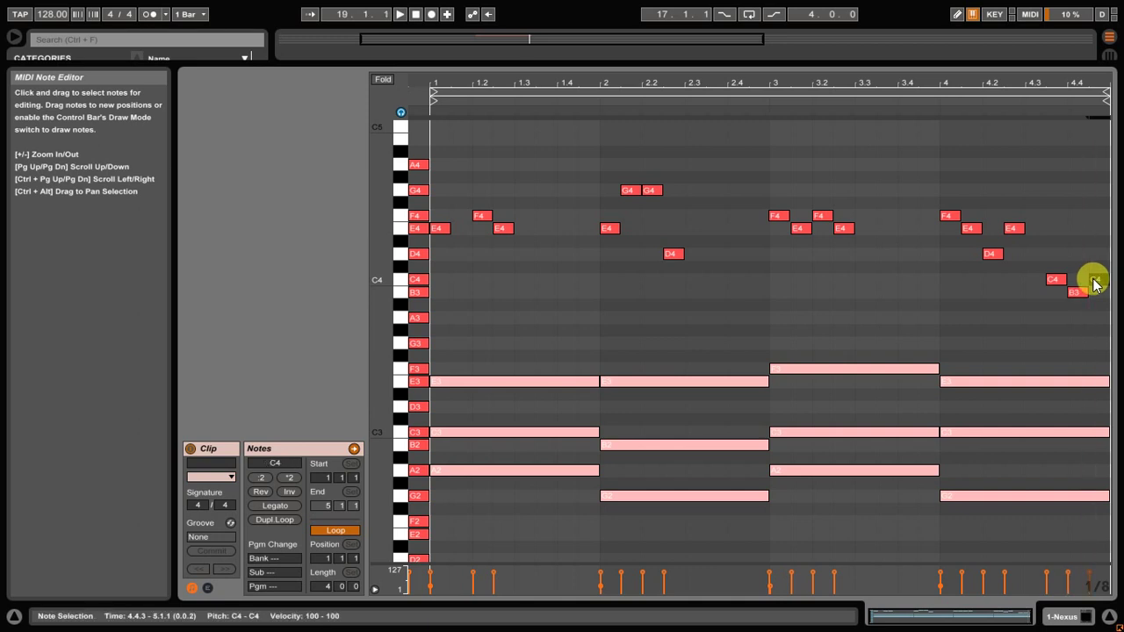
pyautogui.click(1042, 239)
pyautogui.press('space')
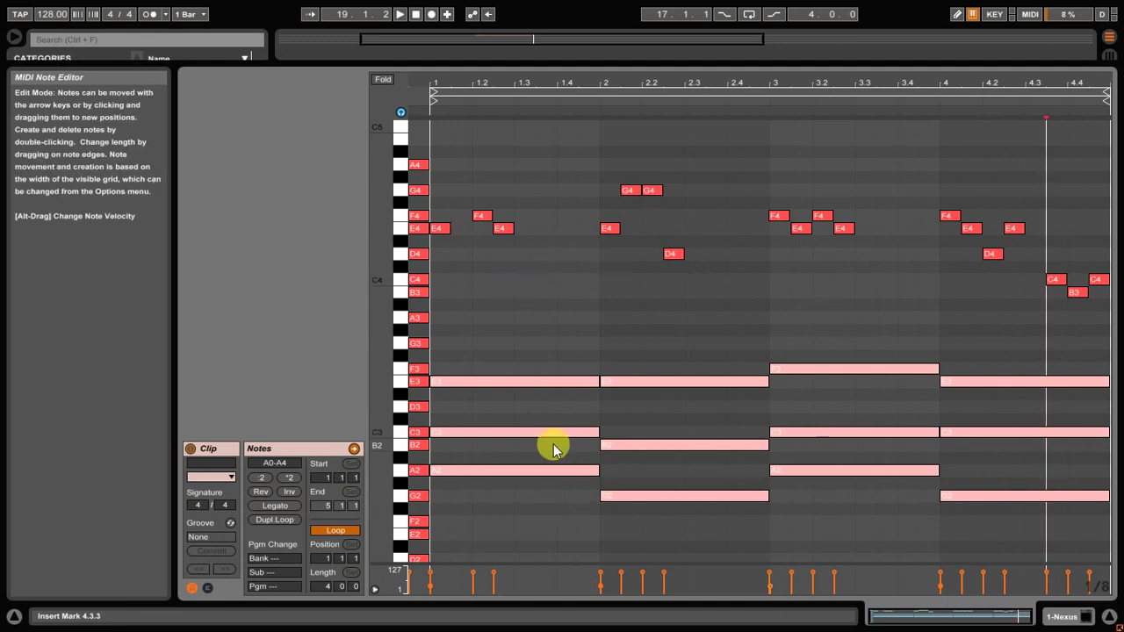
# Copy the lowest note of each chord down one octave to A1, G1, A1 and G1 as a bass line, and play back the clip.
pyautogui.scroll(-2, 505, 254)
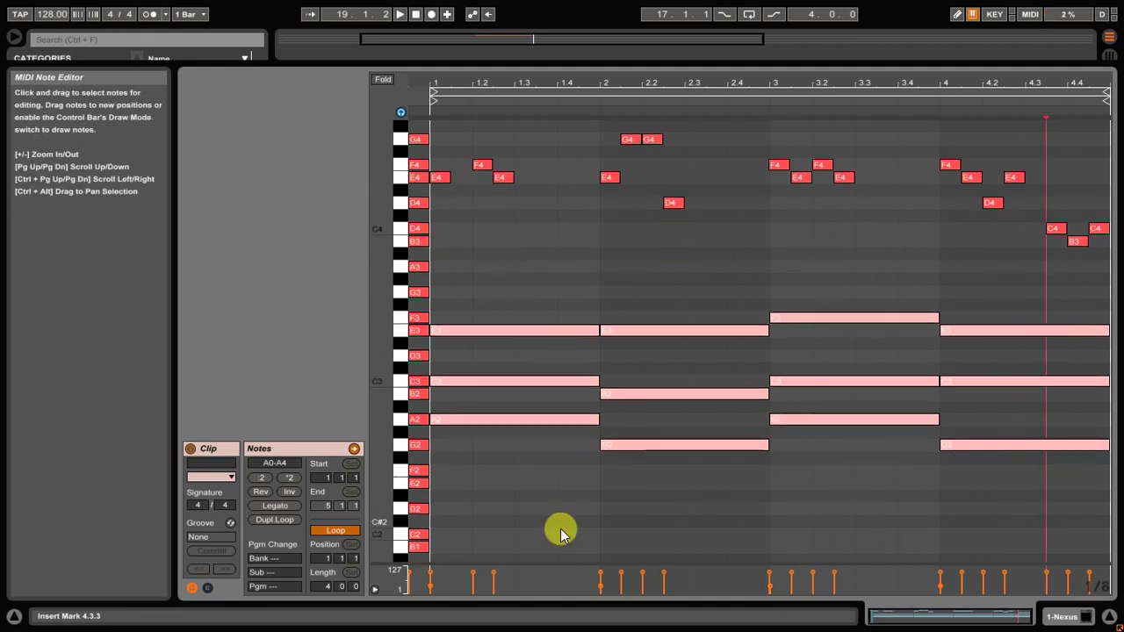
pyautogui.moveTo(524, 491); pyautogui.dragTo(998, 416)
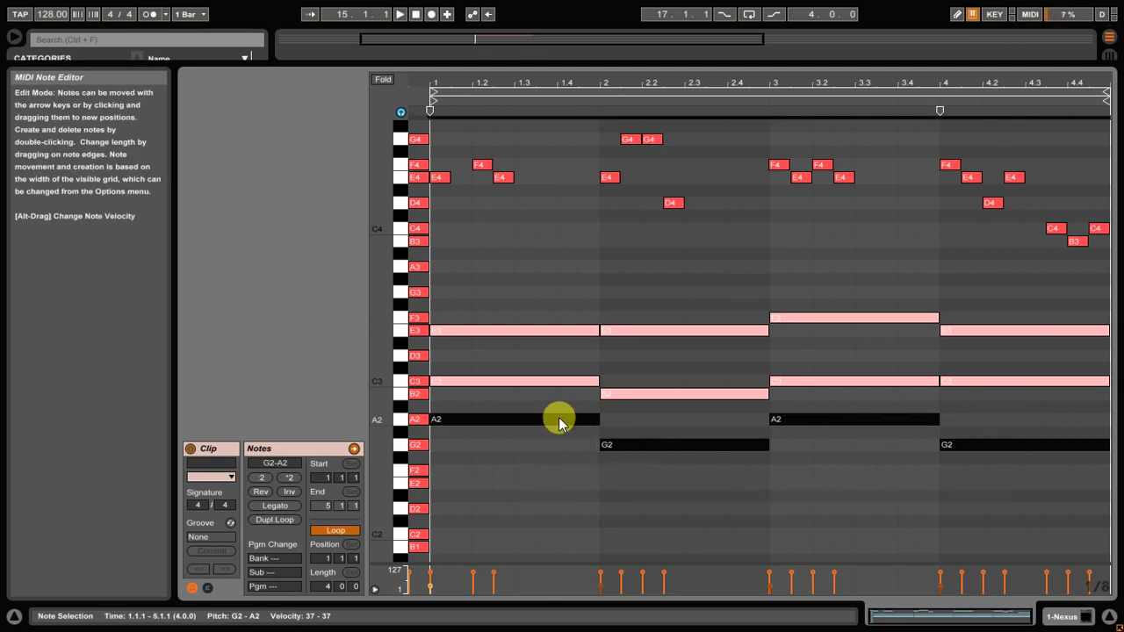
pyautogui.moveTo(558, 420); pyautogui.dragTo(559, 432)
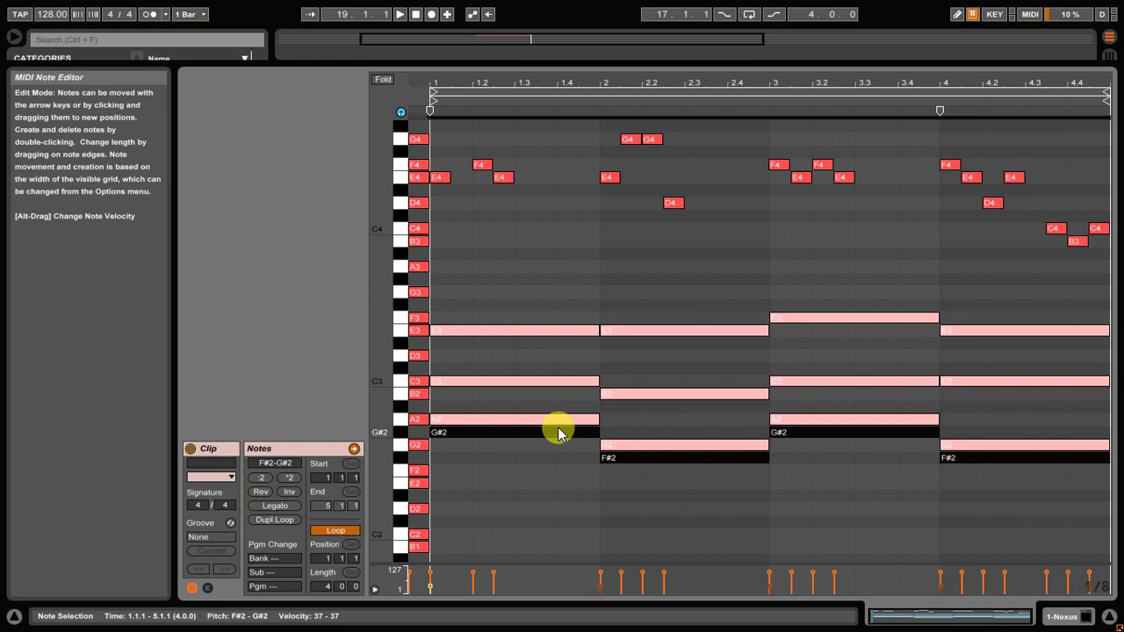
pyautogui.hotkey('shift', 'Down')
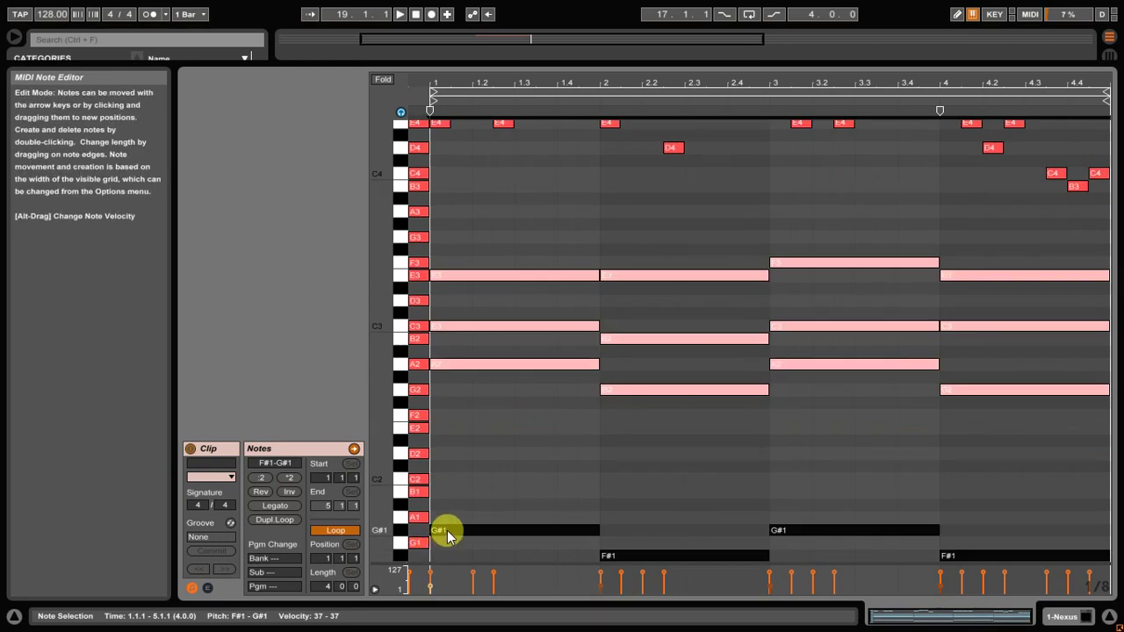
pyautogui.press('Up')
pyautogui.click(466, 474)
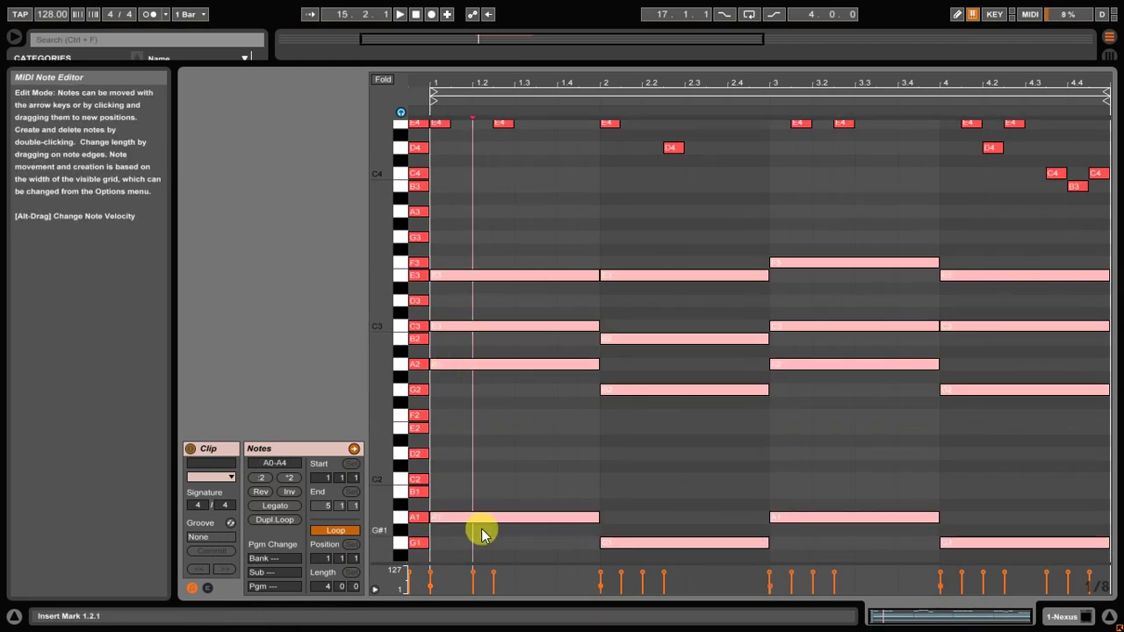
pyautogui.press('space')
pyautogui.scroll(2, 584, 505)
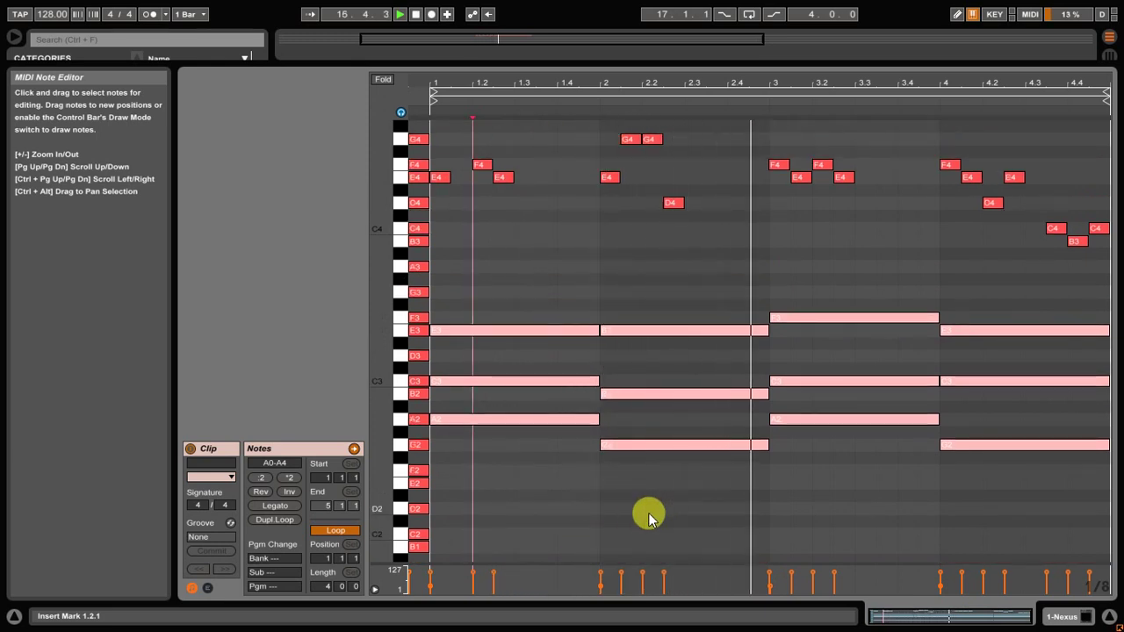
pyautogui.scroll(2, 667, 514)
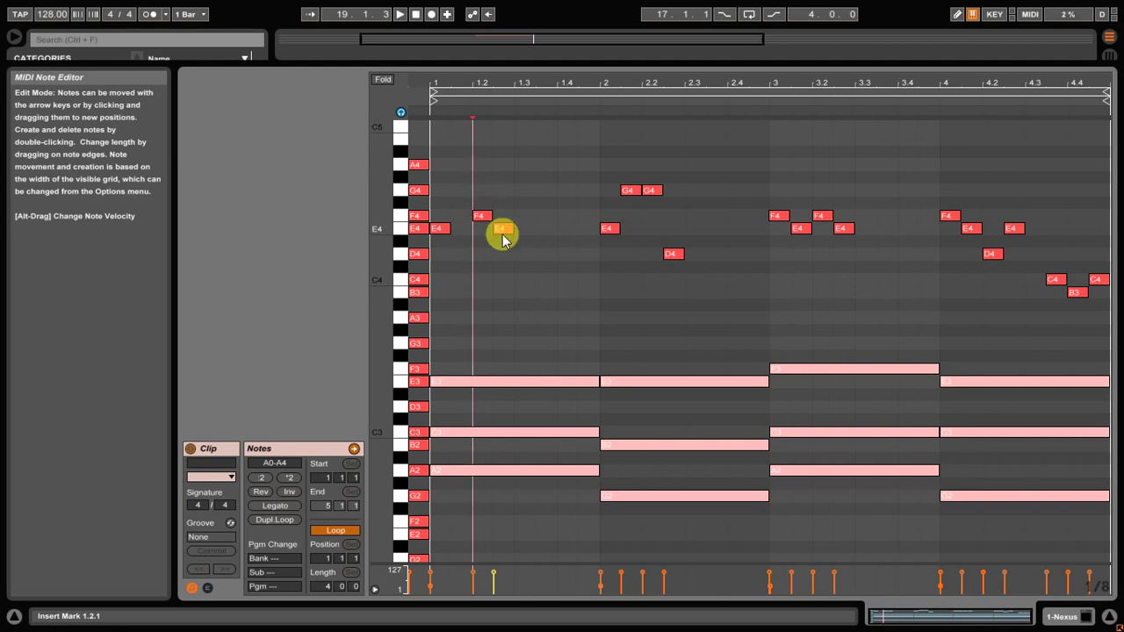
# Raise the two F4 melody notes in bar 3 to G4 and set playback to start at 3.2.
pyautogui.click(460, 242)
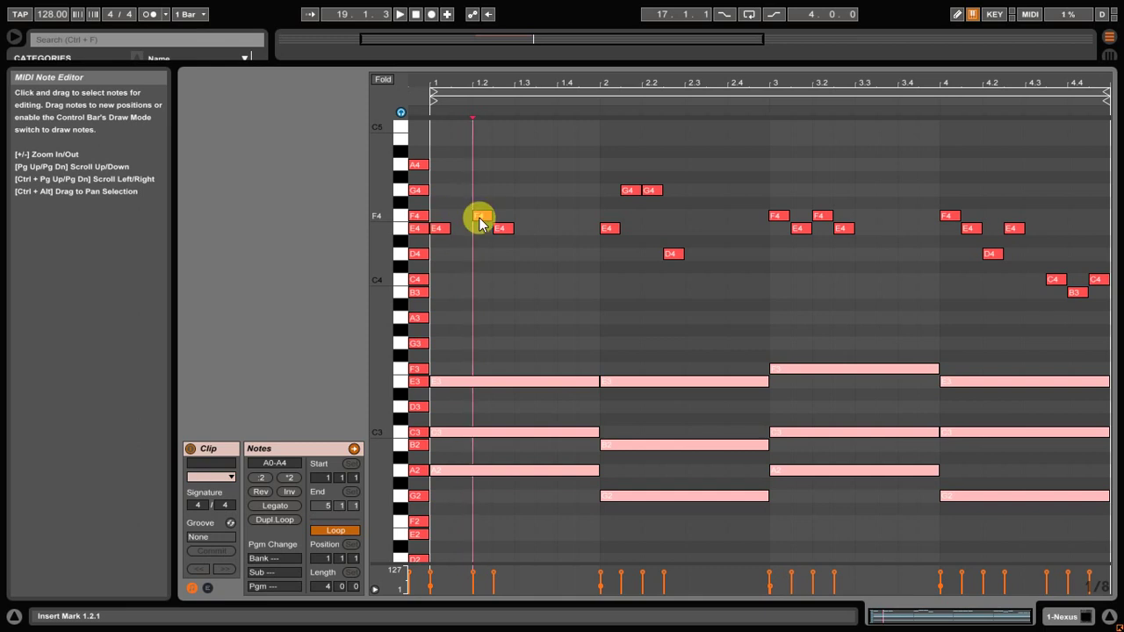
pyautogui.click(616, 229)
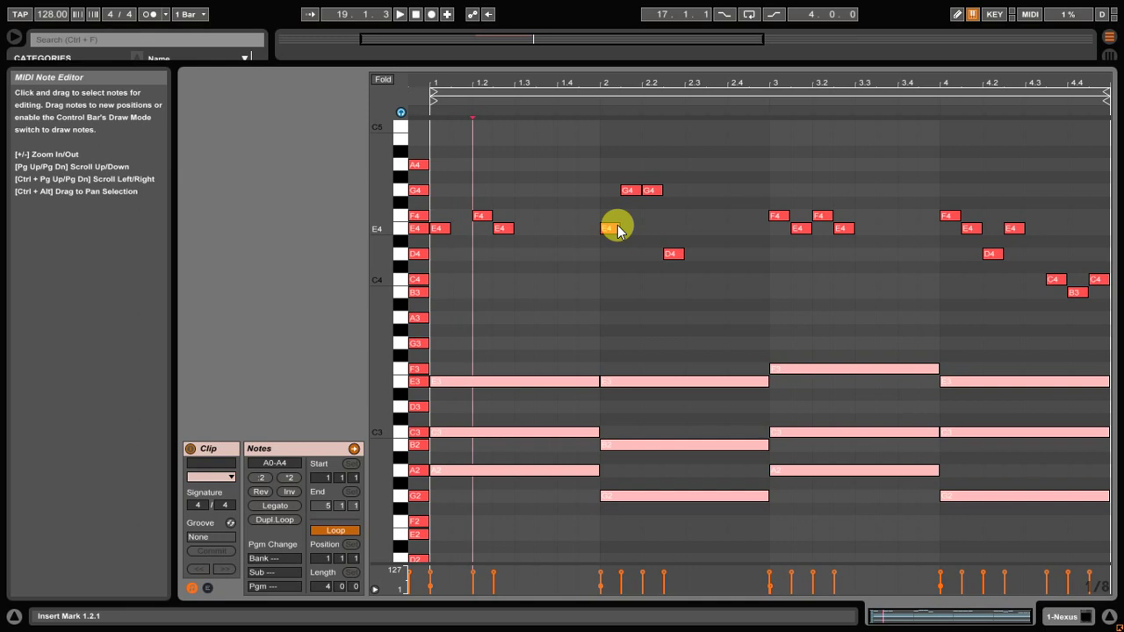
pyautogui.click(797, 228)
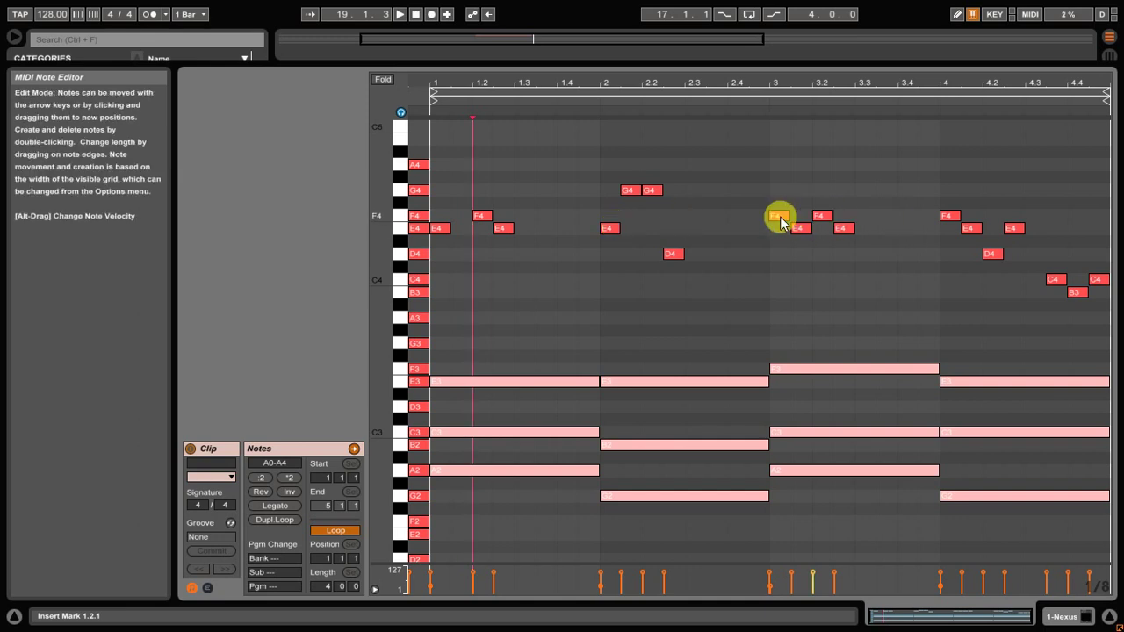
pyautogui.moveTo(779, 219); pyautogui.dragTo(780, 188)
pyautogui.doubleClick(822, 190)
pyautogui.click(819, 209)
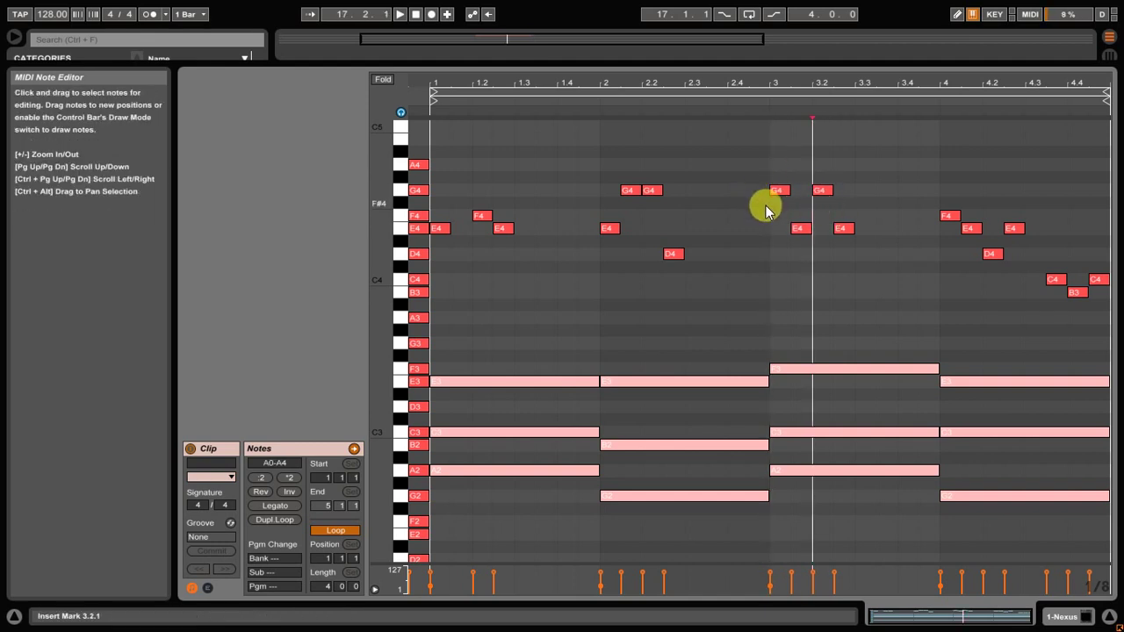
# Try lowering the two G4 melody notes in bar 3 to F4 and play back from the start of bar 3.
pyautogui.press('space')
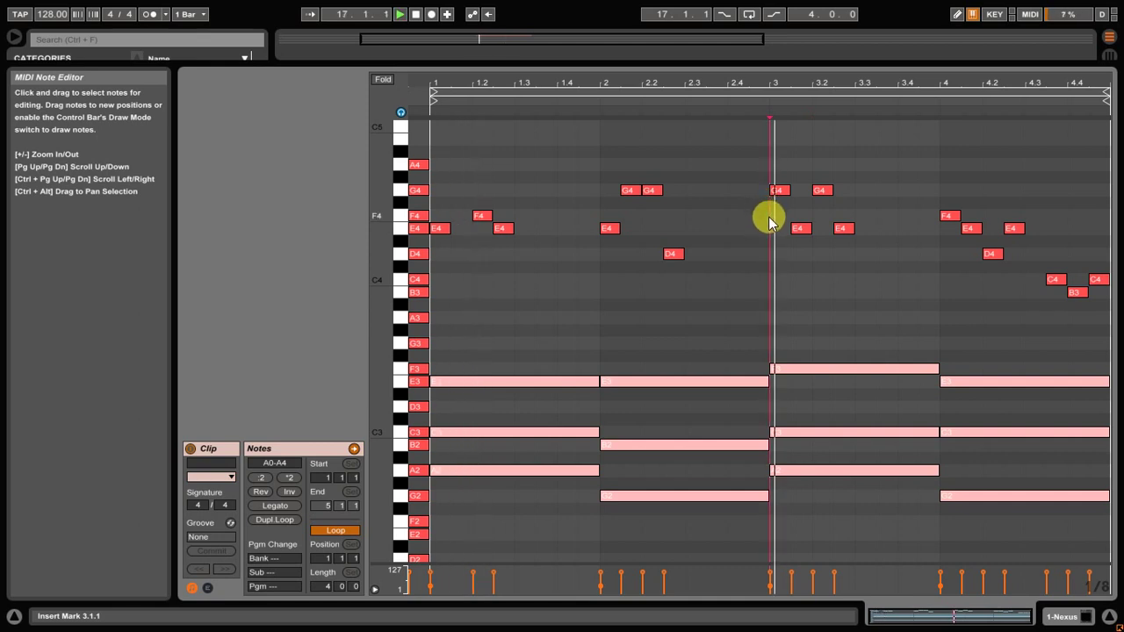
pyautogui.press('space')
pyautogui.moveTo(767, 210); pyautogui.dragTo(835, 190)
pyautogui.press('Down')
pyautogui.press('Down')
pyautogui.press('space')
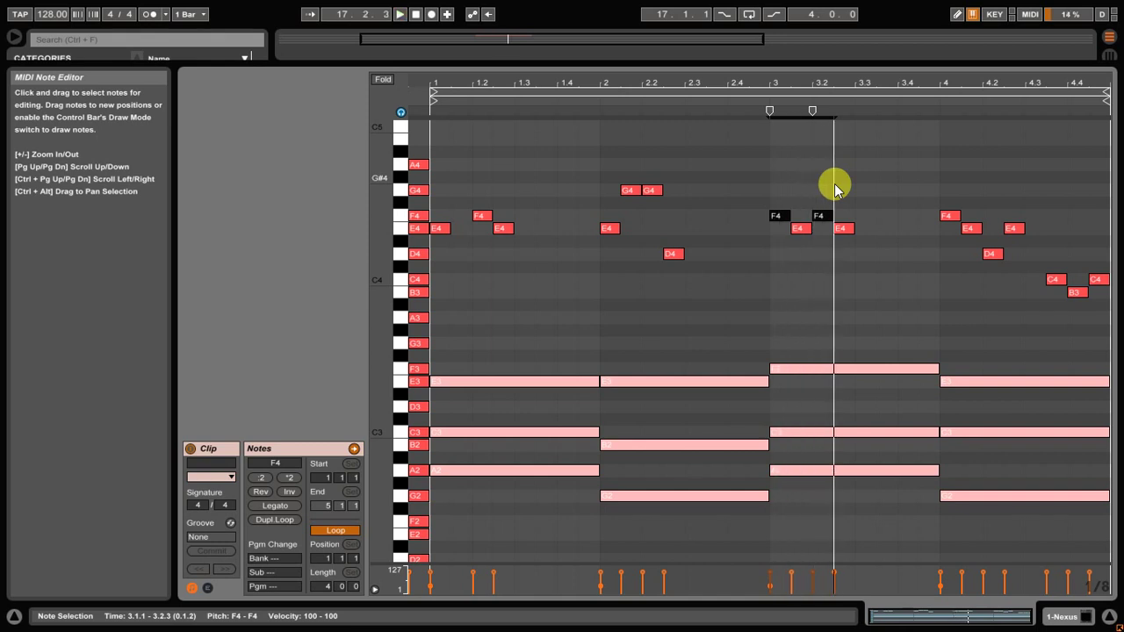
pyautogui.click(833, 189)
pyautogui.press('space')
pyautogui.click(770, 283)
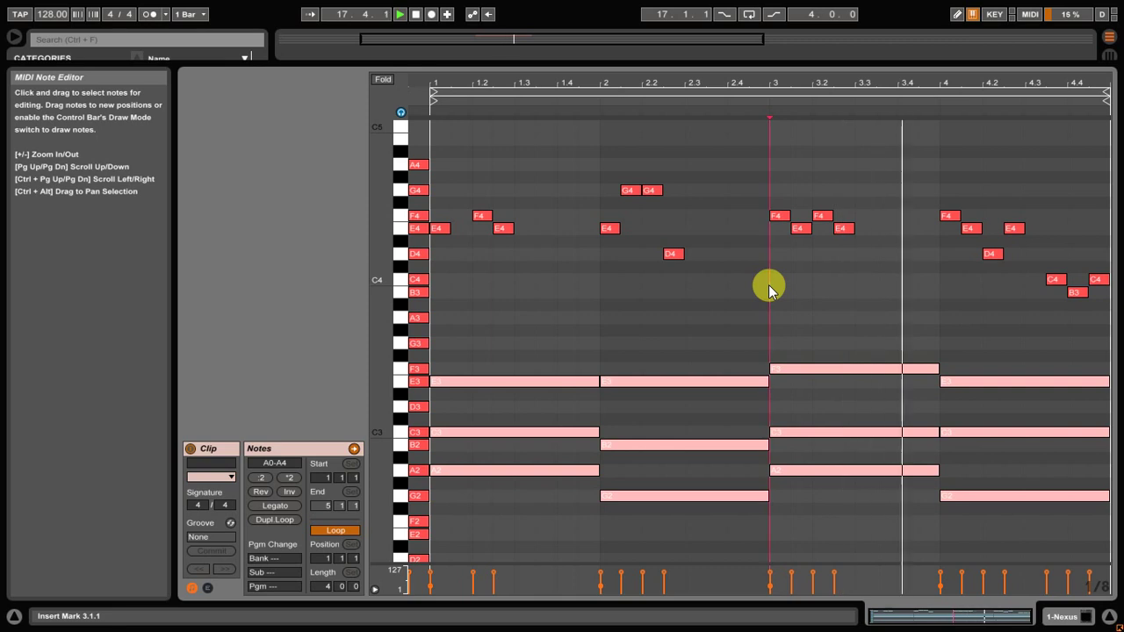
# Raise the two F4 melody notes in bar 3 to G4 again and play back from 3.1.
pyautogui.moveTo(764, 220); pyautogui.dragTo(845, 190)
pyautogui.press('Up')
pyautogui.press('Up')
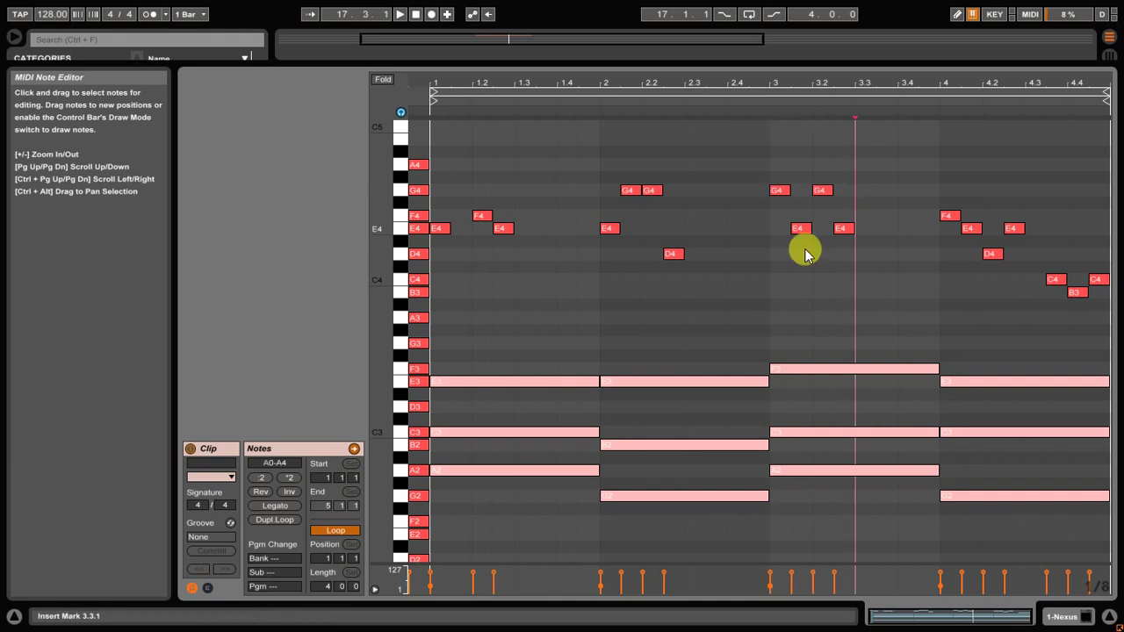
pyautogui.click(772, 278)
pyautogui.press('space')
pyautogui.moveTo(767, 204); pyautogui.dragTo(825, 164)
pyautogui.press('space')
pyautogui.click(748, 230)
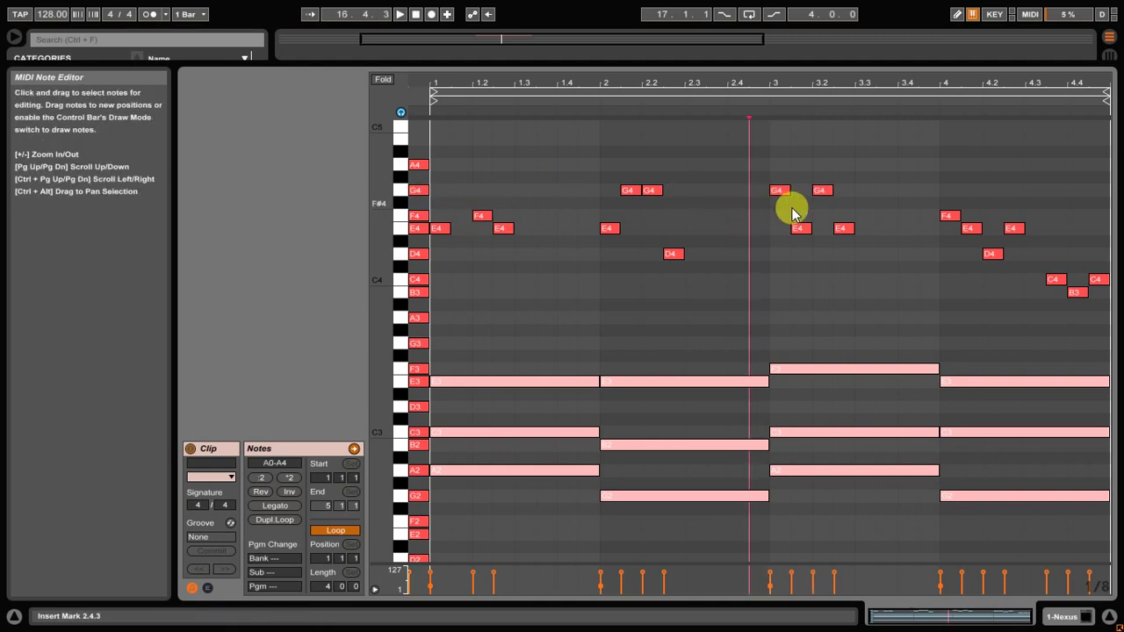
pyautogui.moveTo(766, 192); pyautogui.dragTo(872, 171)
pyautogui.click(877, 186)
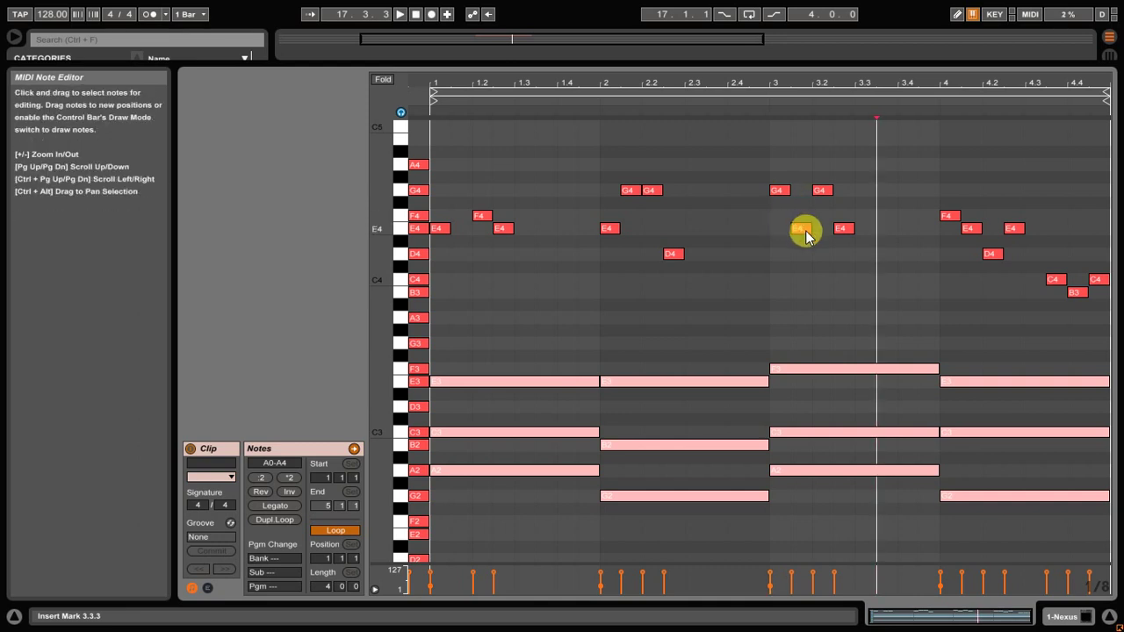
# Lower the two G4 melody notes at the start of bar 3 to F4 and play back the clip.
pyautogui.moveTo(773, 205); pyautogui.dragTo(856, 169)
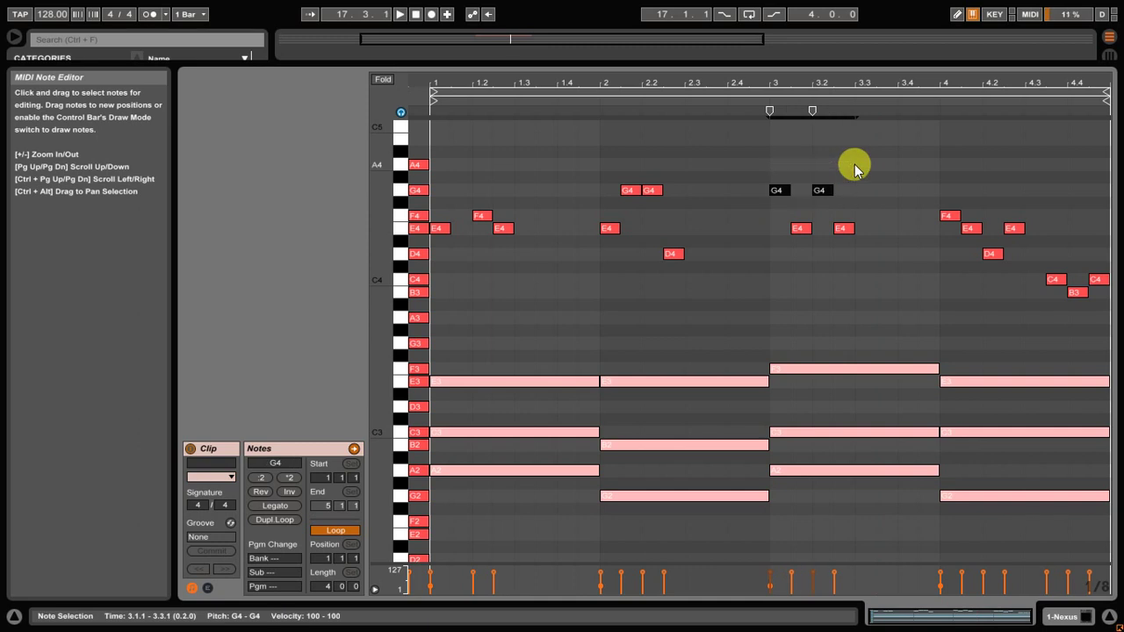
pyautogui.press('Down')
pyautogui.press('Down')
pyautogui.click(855, 168)
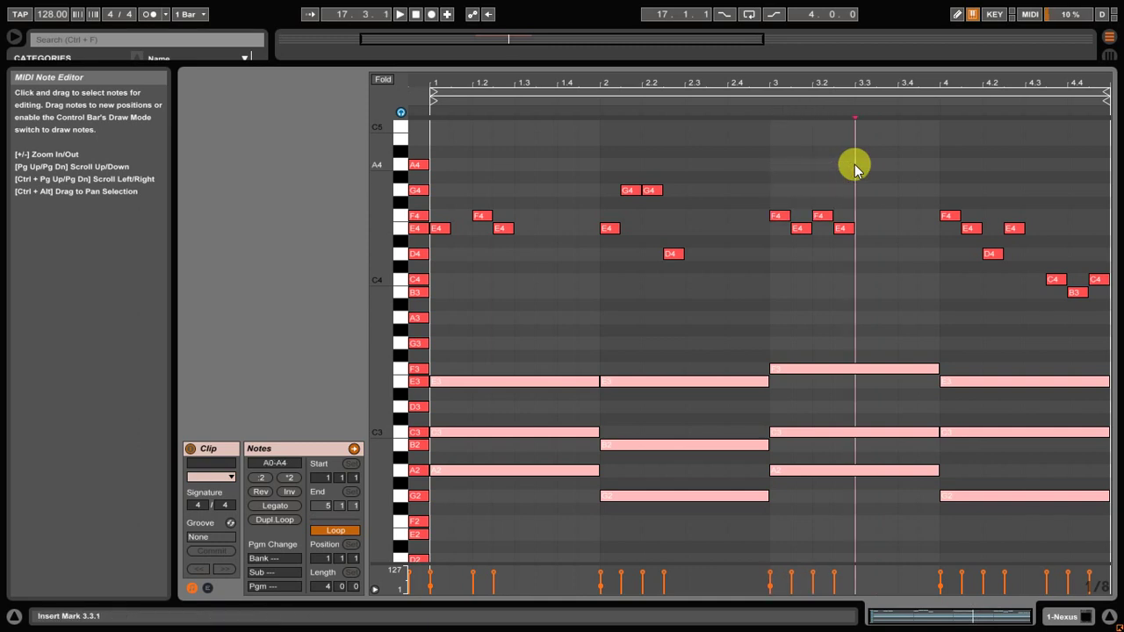
pyautogui.press('space')
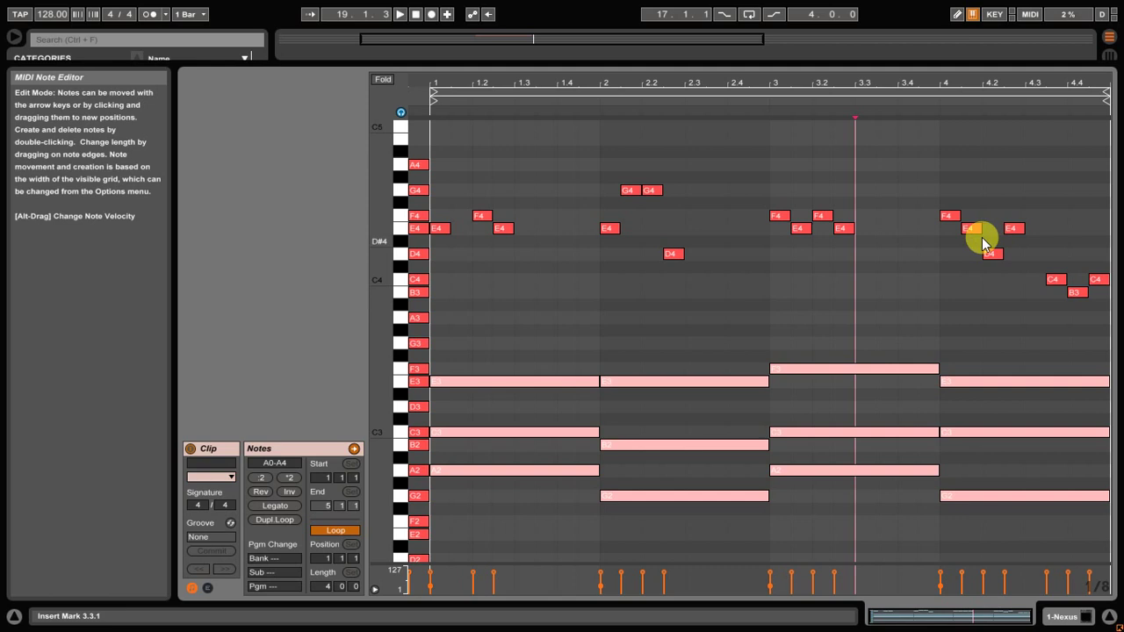
# Examine the melody, chord and bass layers across all four bars of the clip.
pyautogui.click(953, 217)
pyautogui.click(1054, 281)
pyautogui.click(494, 307)
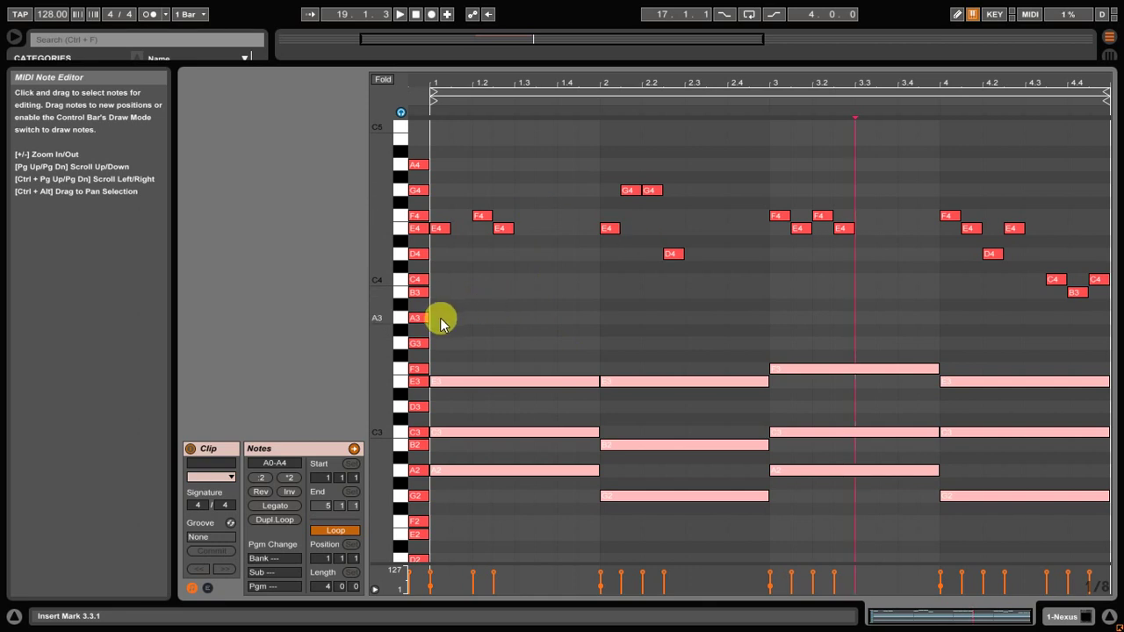
pyautogui.scroll(-5, 534, 451)
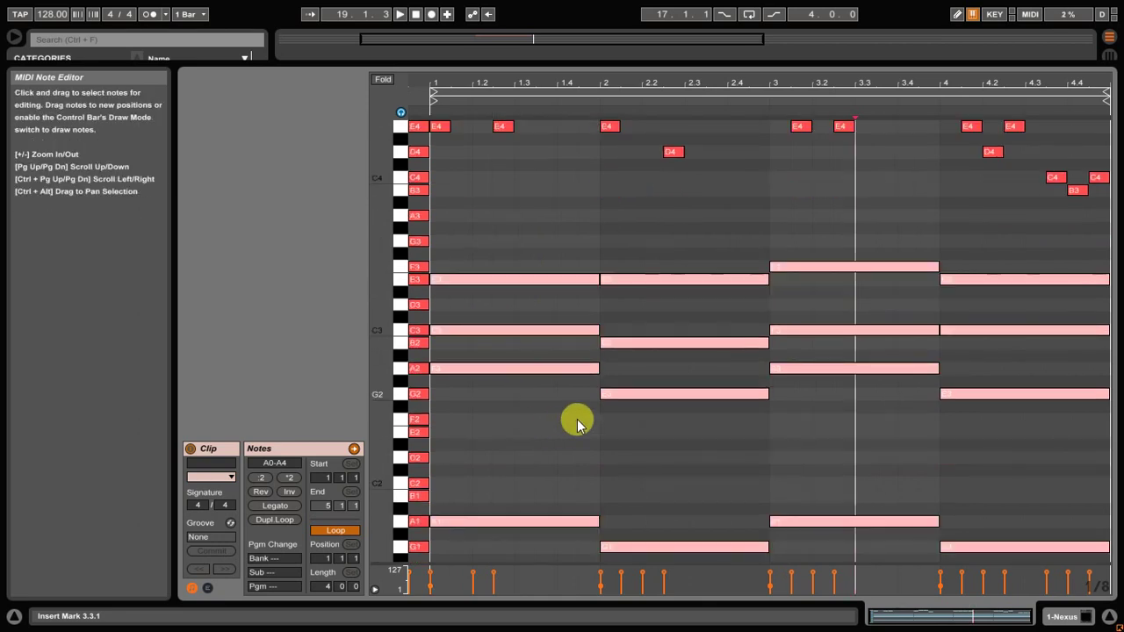
pyautogui.scroll(4, 556, 553)
pyautogui.scroll(2, 562, 535)
pyautogui.scroll(-4, 562, 525)
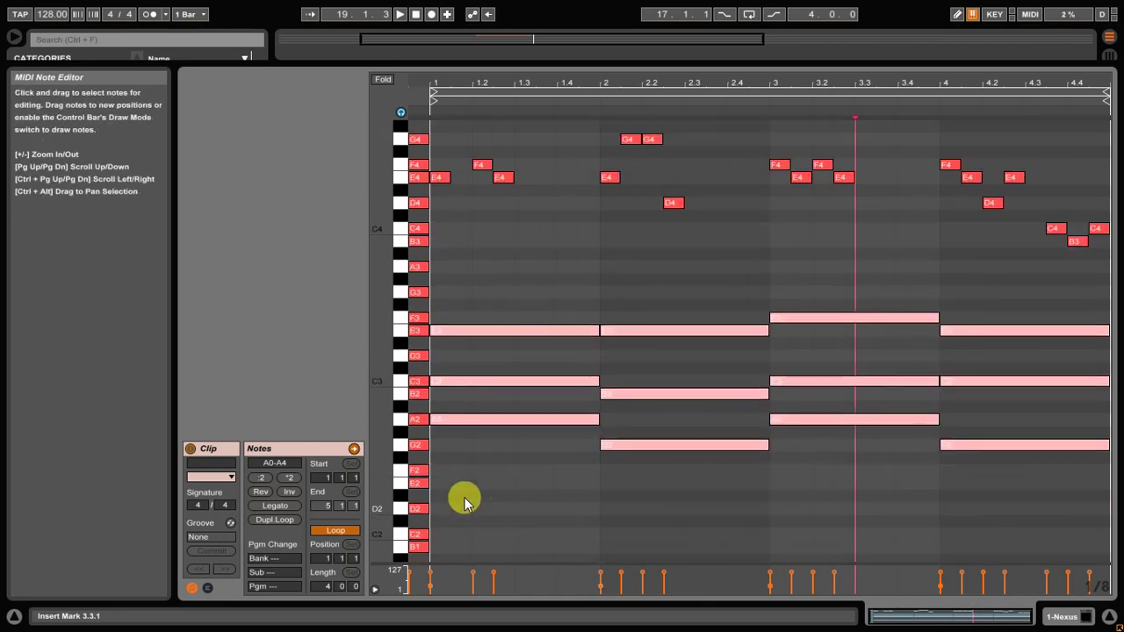
pyautogui.moveTo(371, 409); pyautogui.dragTo(409, 414)
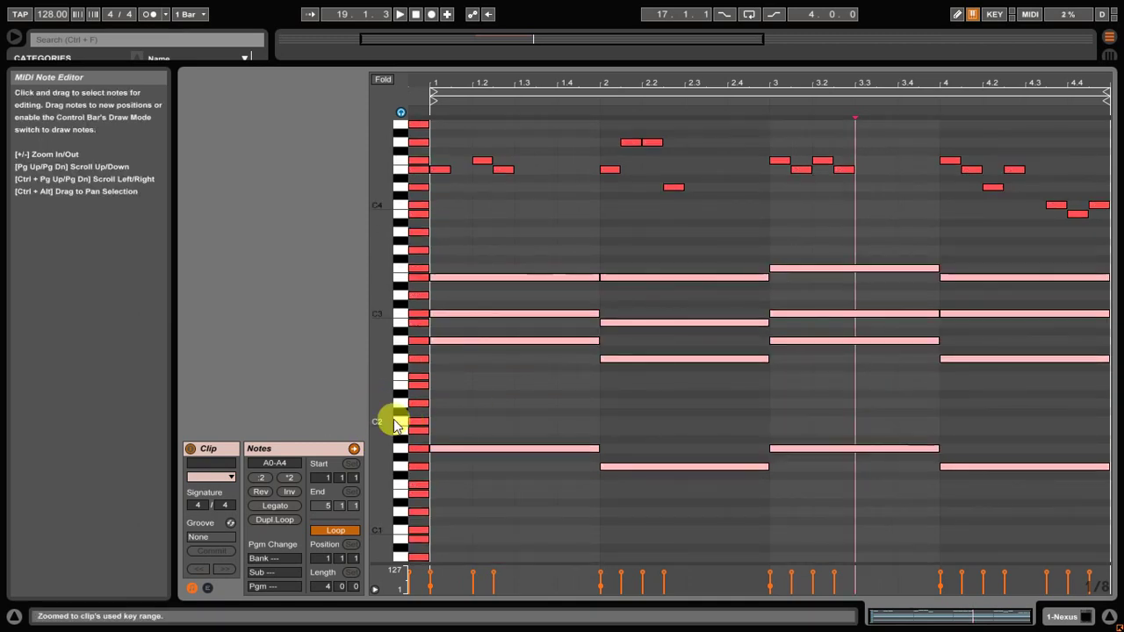
pyautogui.doubleClick(367, 400)
pyautogui.click(557, 525)
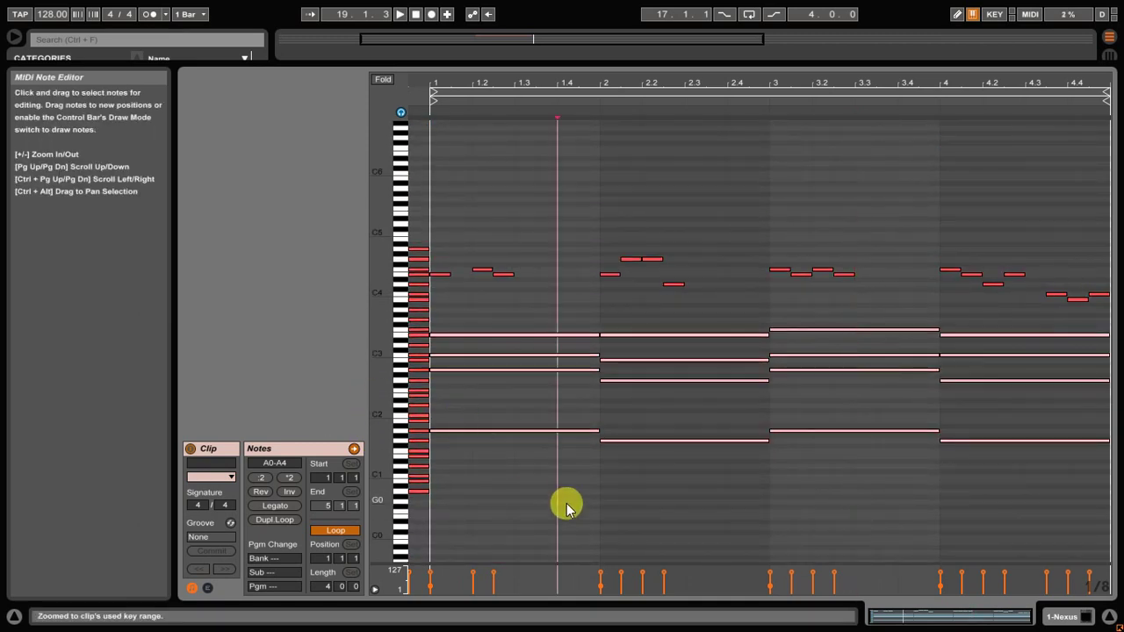
pyautogui.scroll(2, 556, 526)
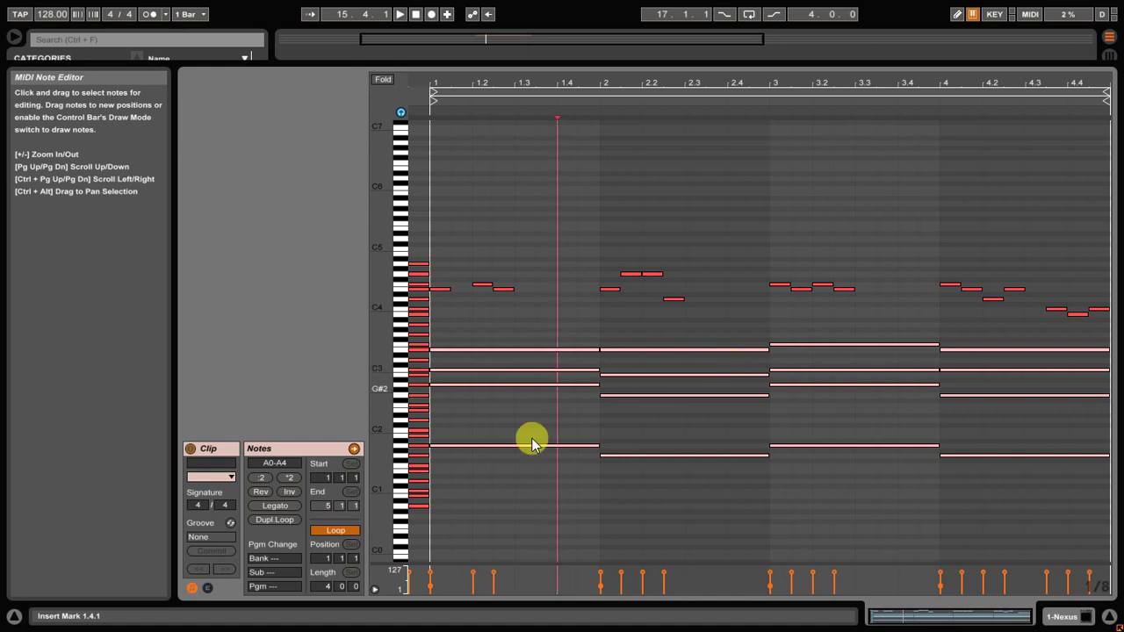
pyautogui.moveTo(466, 512); pyautogui.dragTo(923, 416)
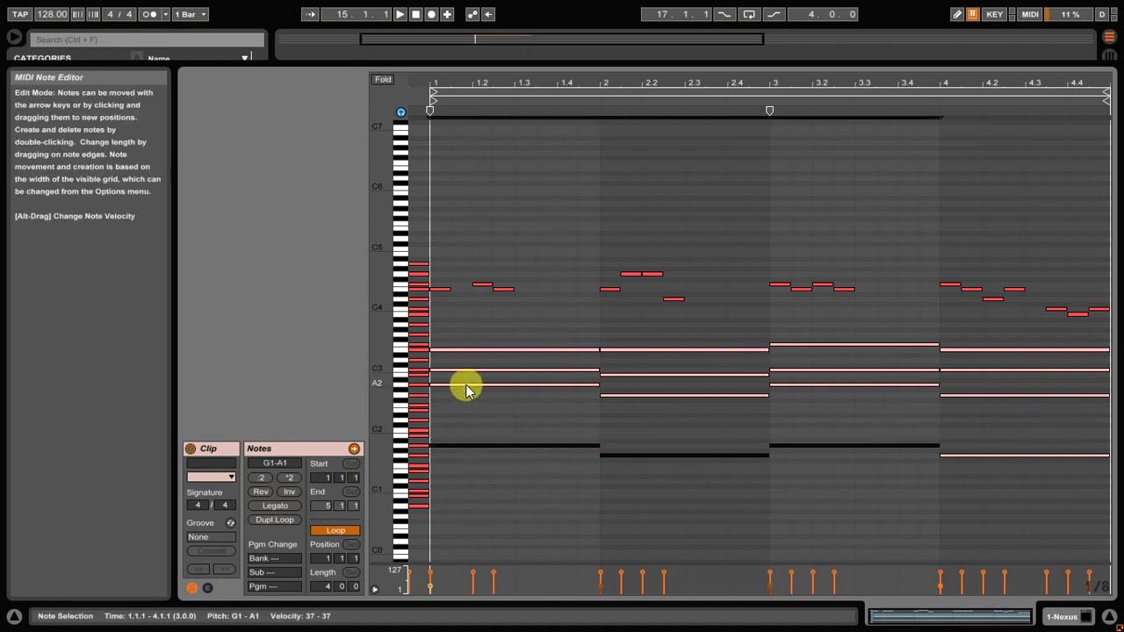
pyautogui.scroll(-1, 492, 395)
# Shorten the three-note bar 1 chord to eighth length and duplicate it until it fills bar 1.
pyautogui.moveTo(371, 371); pyautogui.dragTo(429, 292)
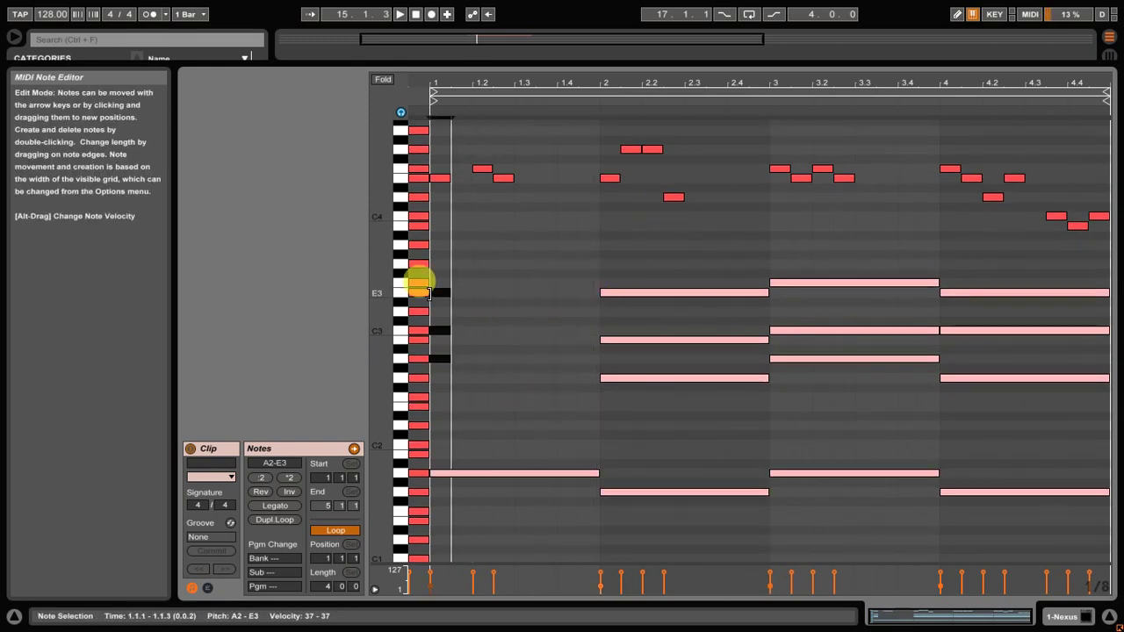
pyautogui.click(460, 300)
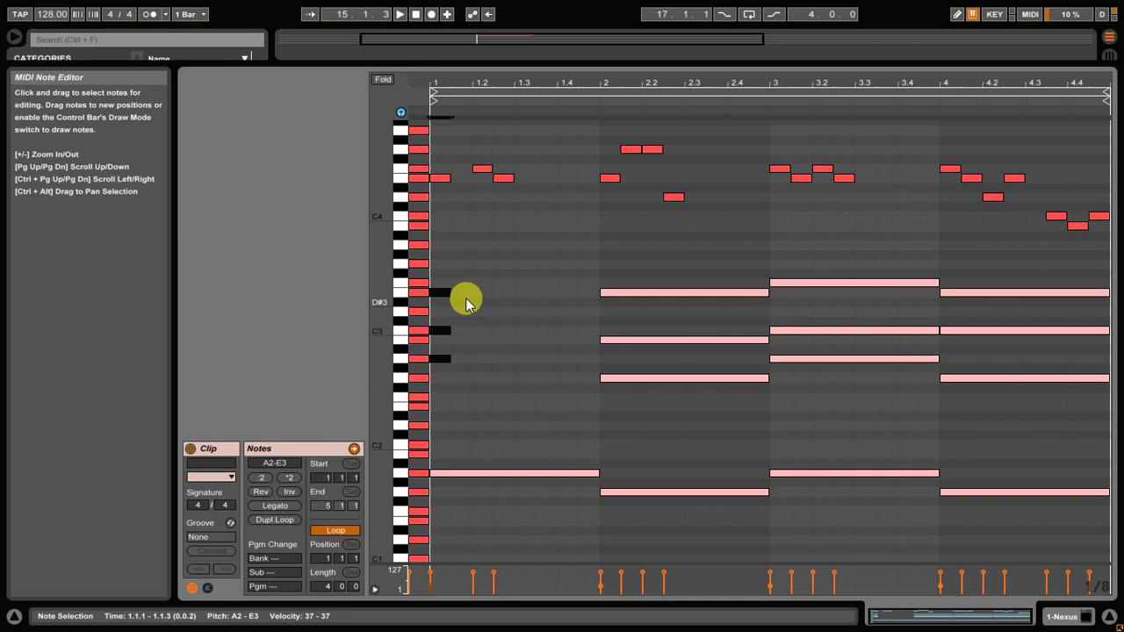
pyautogui.moveTo(446, 371); pyautogui.dragTo(435, 266)
pyautogui.hotkey('ctrl', 'd')
pyautogui.hotkey('ctrl', 'd')
pyautogui.hotkey('ctrl', 'd')
pyautogui.hotkey('ctrl', 'd')
pyautogui.hotkey('ctrl', 'd')
pyautogui.hotkey('ctrl', 'd')
pyautogui.hotkey('ctrl', 'd')
# Shorten the three-note bar 2 chord to eighth length and duplicate it until it fills bar 2.
pyautogui.moveTo(637, 410); pyautogui.dragTo(655, 249)
pyautogui.moveTo(769, 293); pyautogui.dragTo(616, 290)
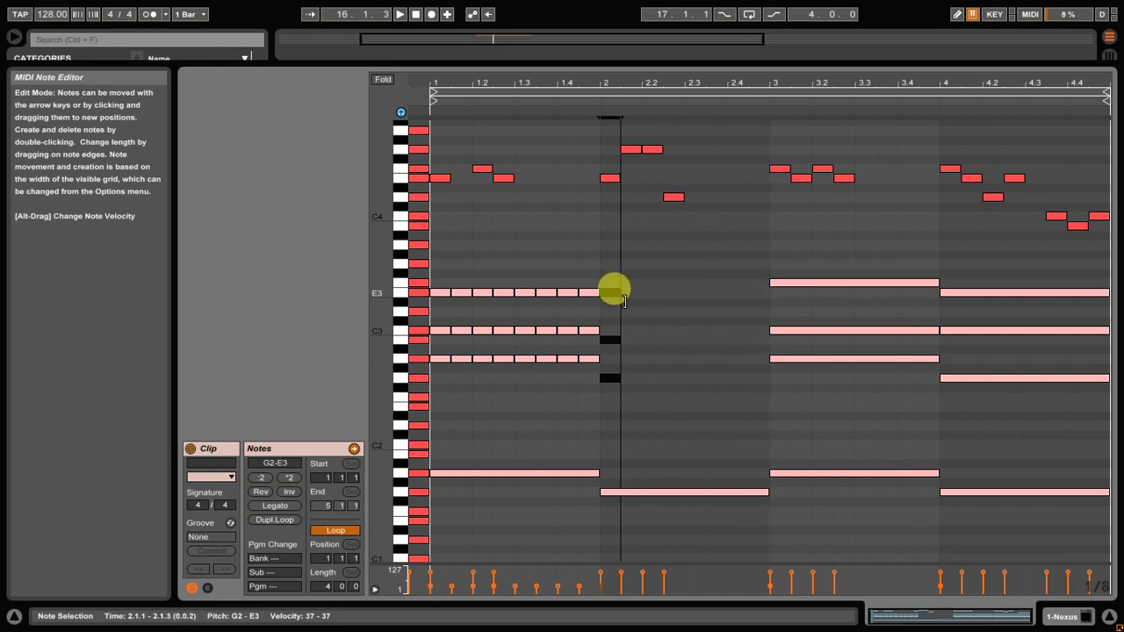
pyautogui.hotkey('ctrl', 'd')
pyautogui.hotkey('ctrl', 'd')
pyautogui.hotkey('ctrl', 'd')
pyautogui.hotkey('ctrl', 'd')
pyautogui.hotkey('ctrl', 'd')
pyautogui.hotkey('ctrl', 'd')
pyautogui.hotkey('ctrl', 'd')
# Shorten the three-note bar 3 chord to eighth length and duplicate it until it fills bar 3.
pyautogui.moveTo(843, 399); pyautogui.dragTo(885, 249)
pyautogui.moveTo(936, 283); pyautogui.dragTo(795, 273)
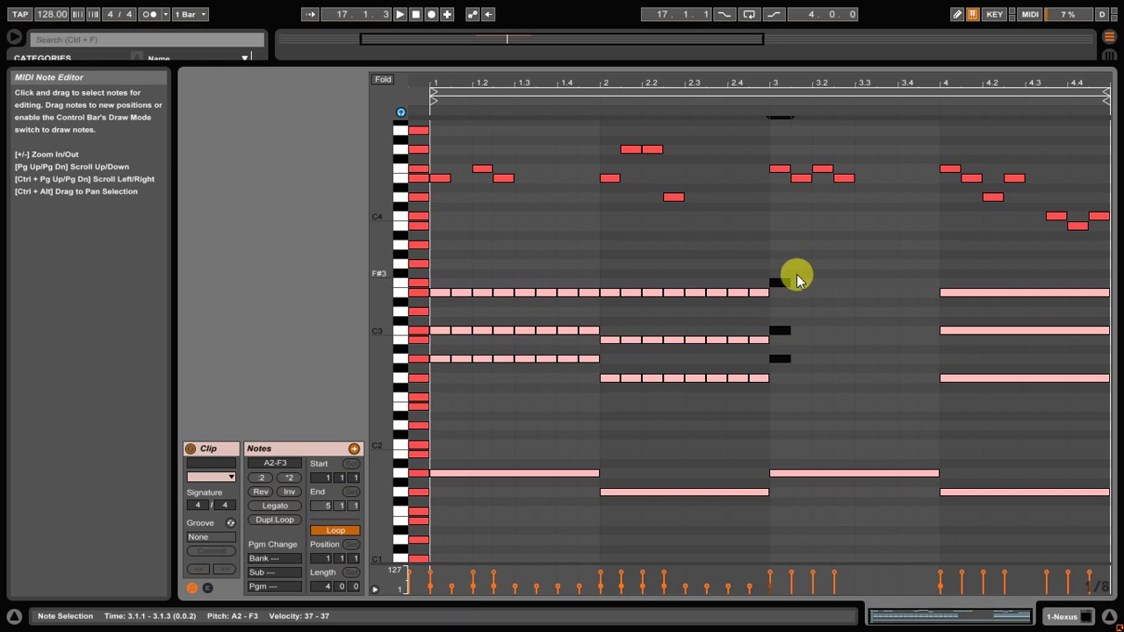
pyautogui.hotkey('ctrl', 'd')
pyautogui.hotkey('ctrl', 'd')
pyautogui.hotkey('ctrl', 'd')
pyautogui.hotkey('ctrl', 'd')
pyautogui.hotkey('ctrl', 'd')
# Shorten the three-note bar 4 chord to eighth length, duplicate it to fill bar 4, and play back from 3.4.1.
pyautogui.moveTo(981, 414); pyautogui.dragTo(1028, 279)
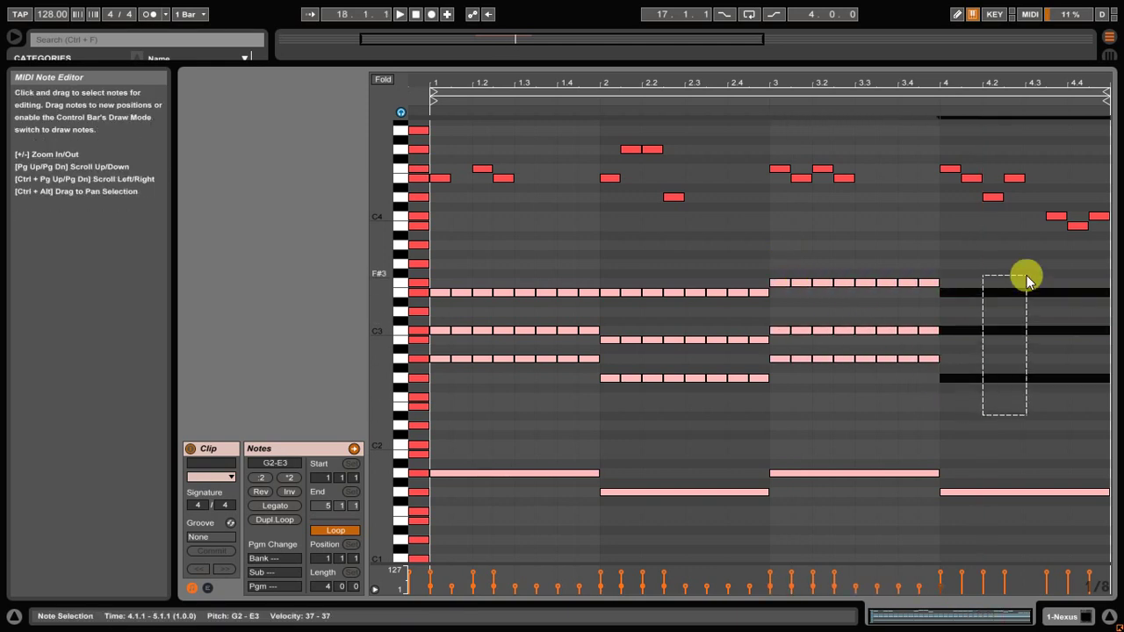
pyautogui.click(1108, 291)
pyautogui.moveTo(1014, 406); pyautogui.dragTo(948, 276)
pyautogui.hotkey('ctrl', 'd')
pyautogui.hotkey('ctrl', 'd')
pyautogui.hotkey('ctrl', 'd')
pyautogui.hotkey('ctrl', 'd')
pyautogui.hotkey('ctrl', 'd')
pyautogui.hotkey('ctrl', 'd')
pyautogui.hotkey('ctrl', 'd')
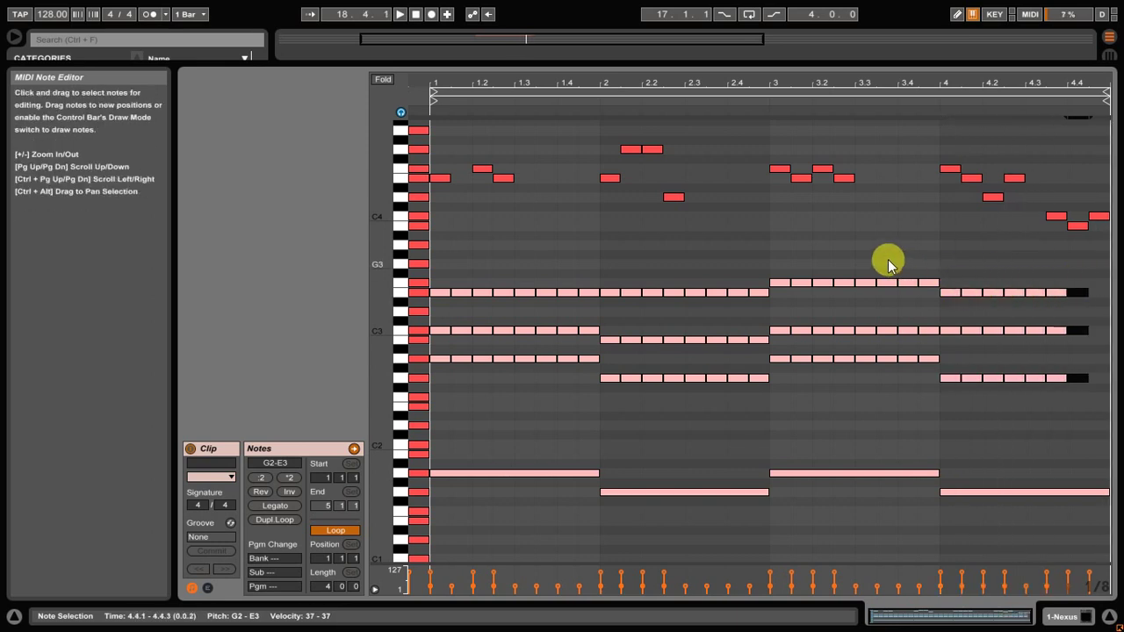
pyautogui.click(889, 259)
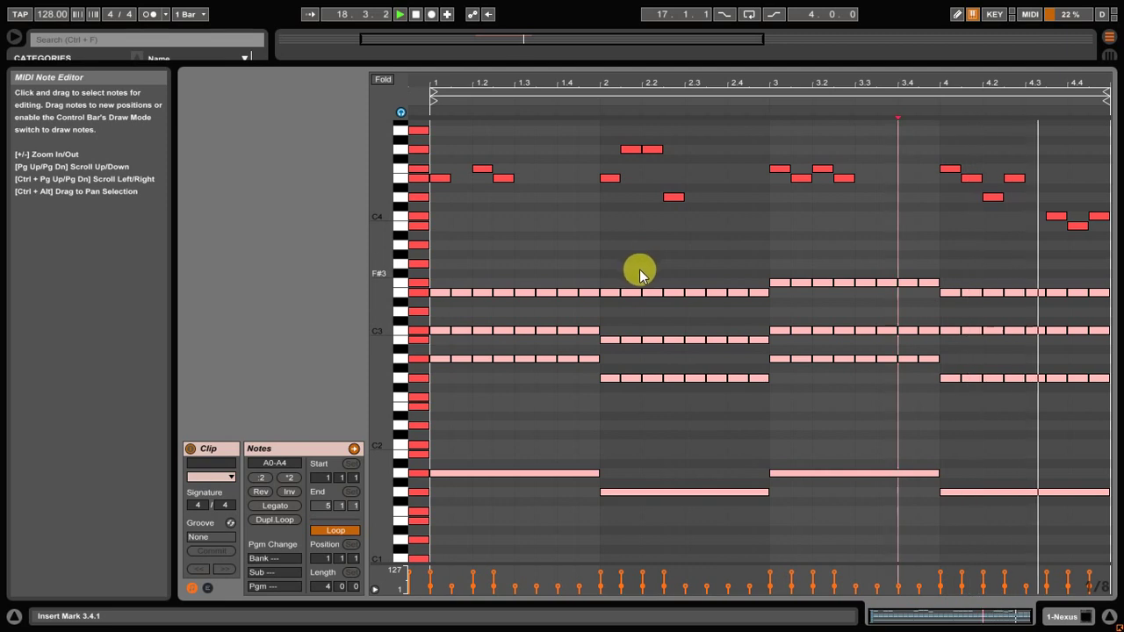
# Add eighth-length melody notes C4, B3 and D4 from 1.3.3 to the end of bar 1, and play back the clip.
pyautogui.scroll(2, 531, 220)
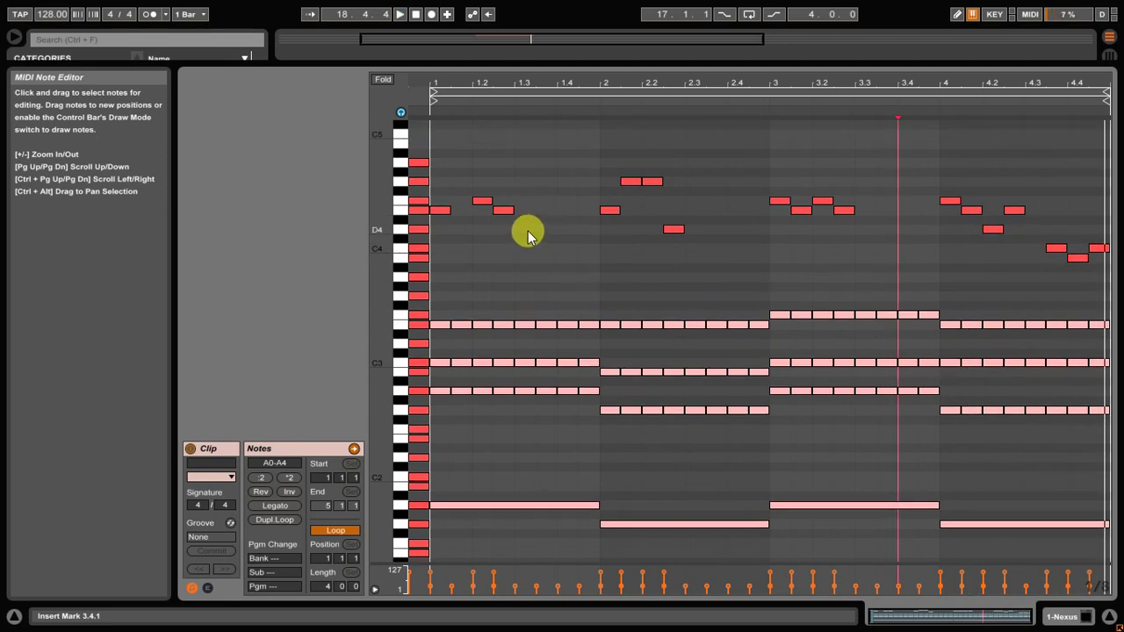
pyautogui.moveTo(364, 253); pyautogui.dragTo(390, 255)
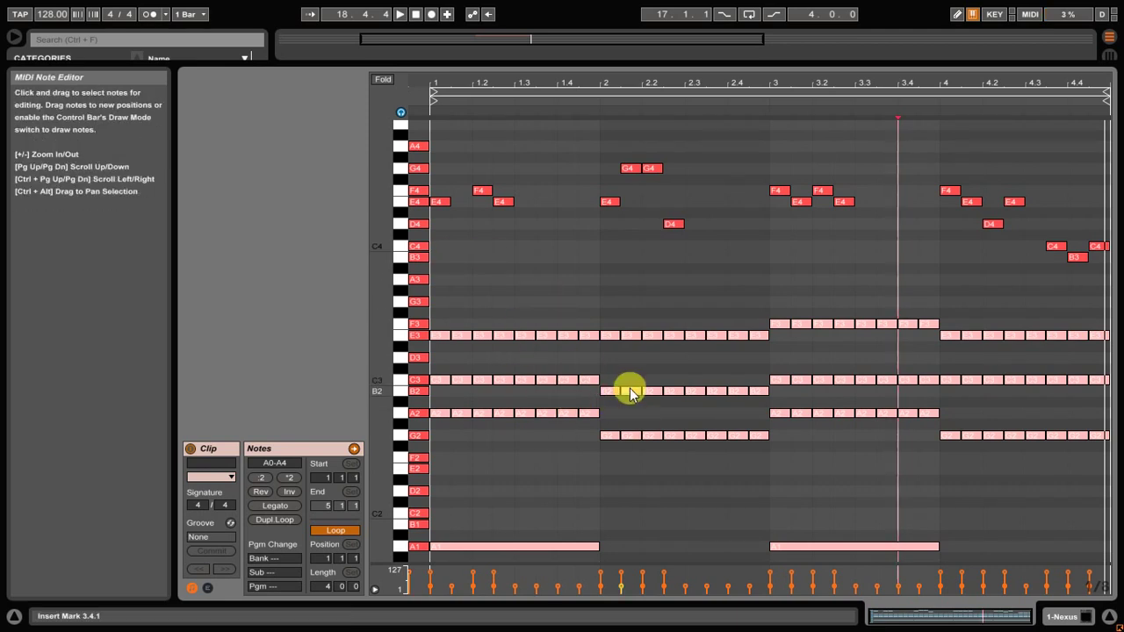
pyautogui.press('space')
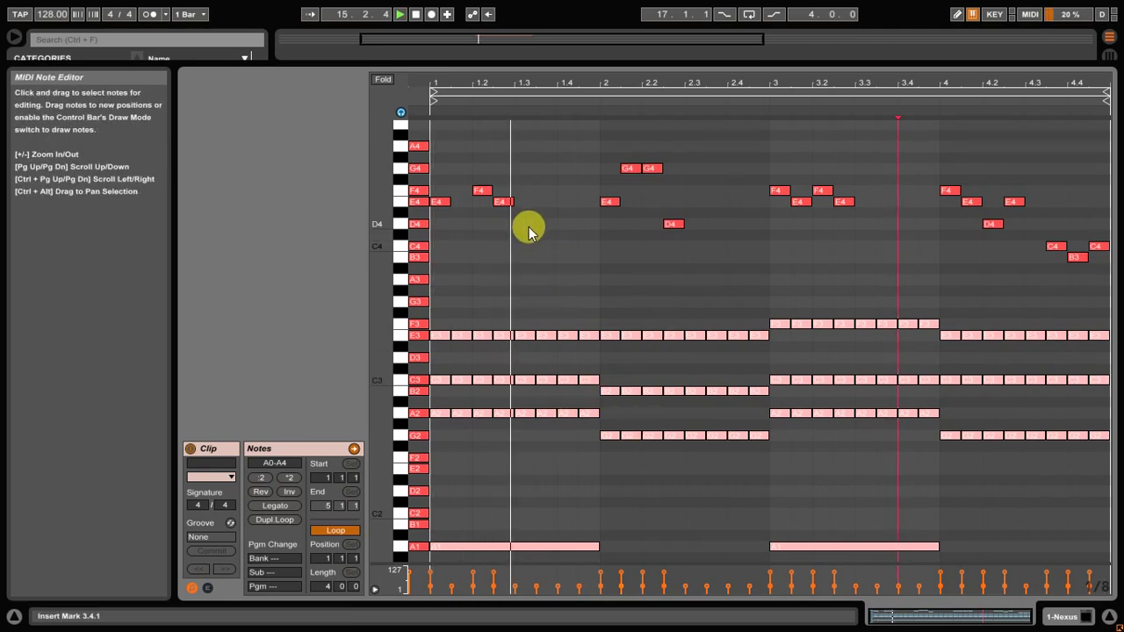
pyautogui.doubleClick(548, 247)
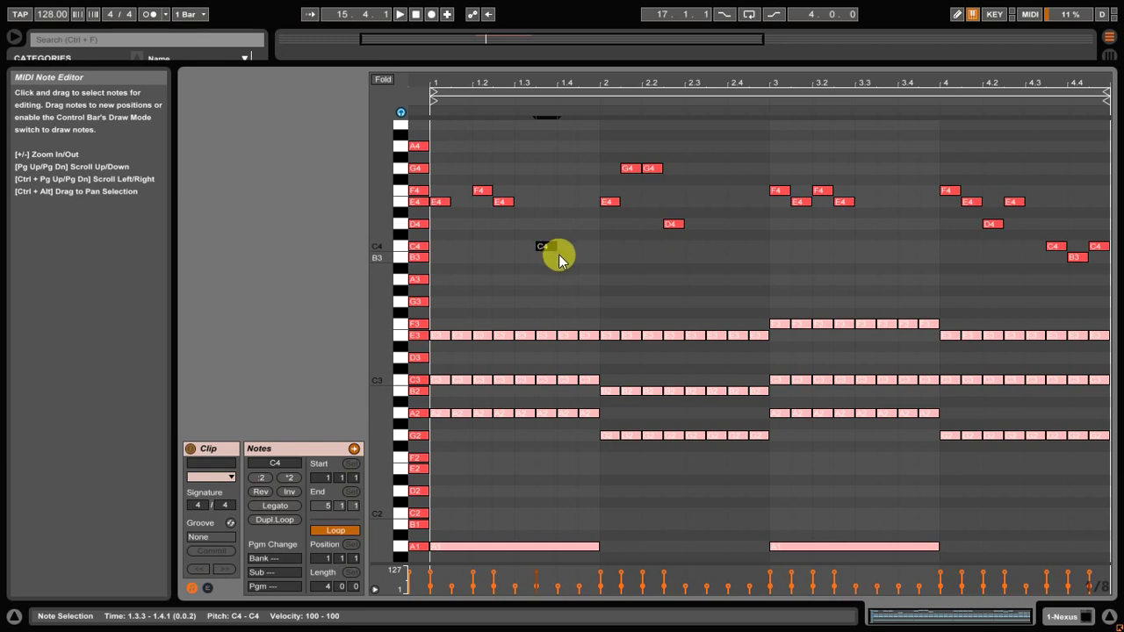
pyautogui.doubleClick(562, 257)
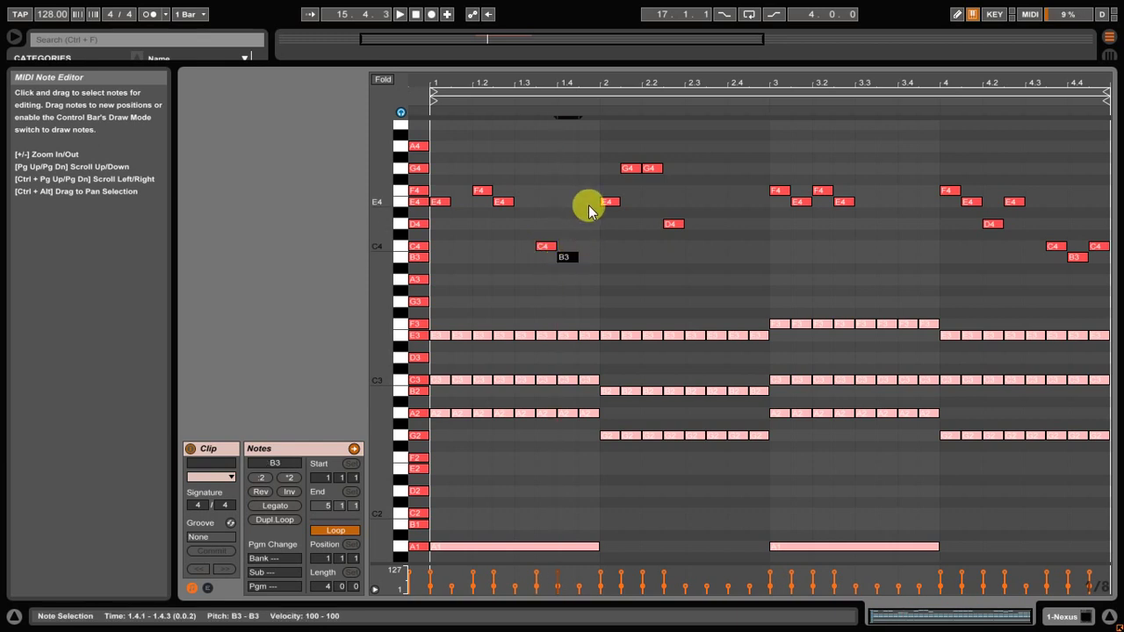
pyautogui.click(614, 276)
pyautogui.press('space')
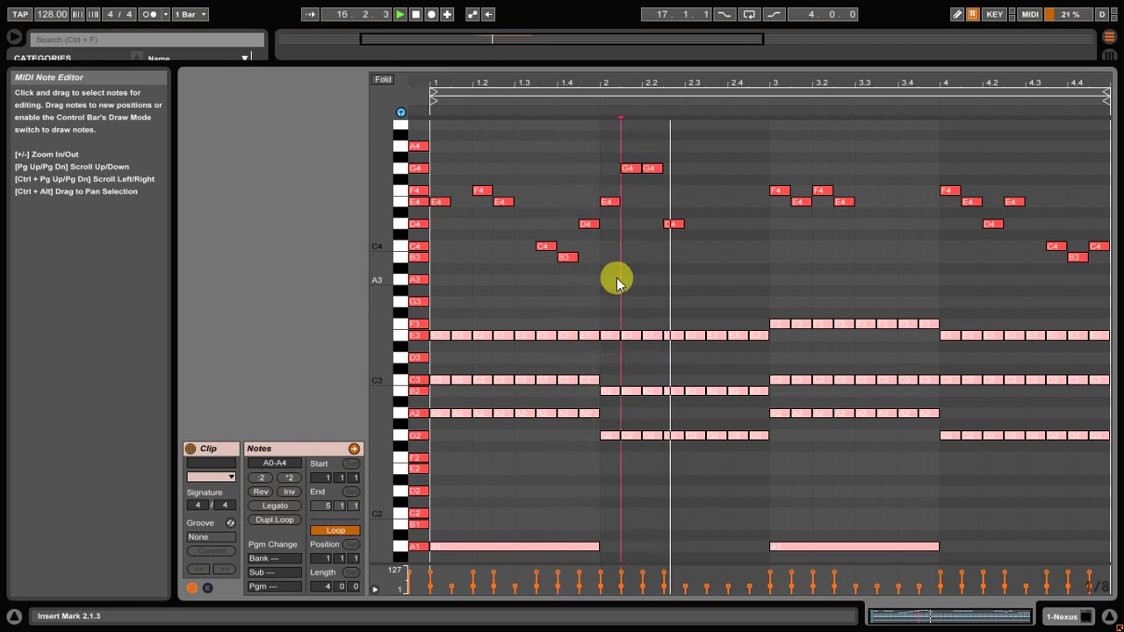
# Add eighth-length melody notes G4, C4 and E4 from 2.3.3 to the end of bar 2, and play back the clip.
pyautogui.doubleClick(711, 168)
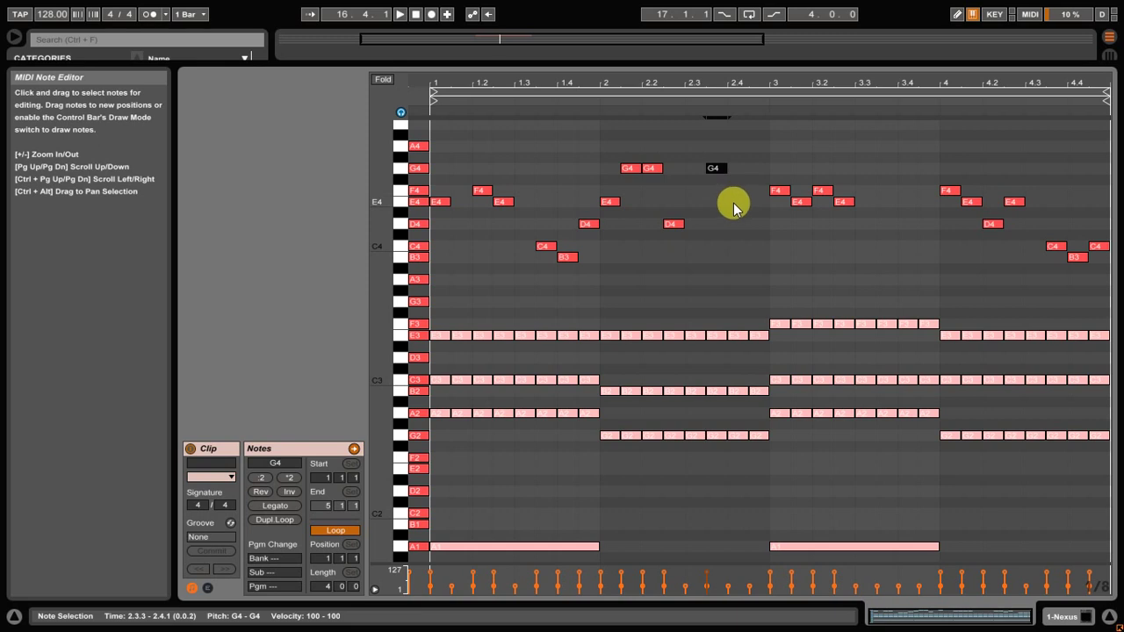
pyautogui.click(732, 202)
pyautogui.doubleClick(739, 224)
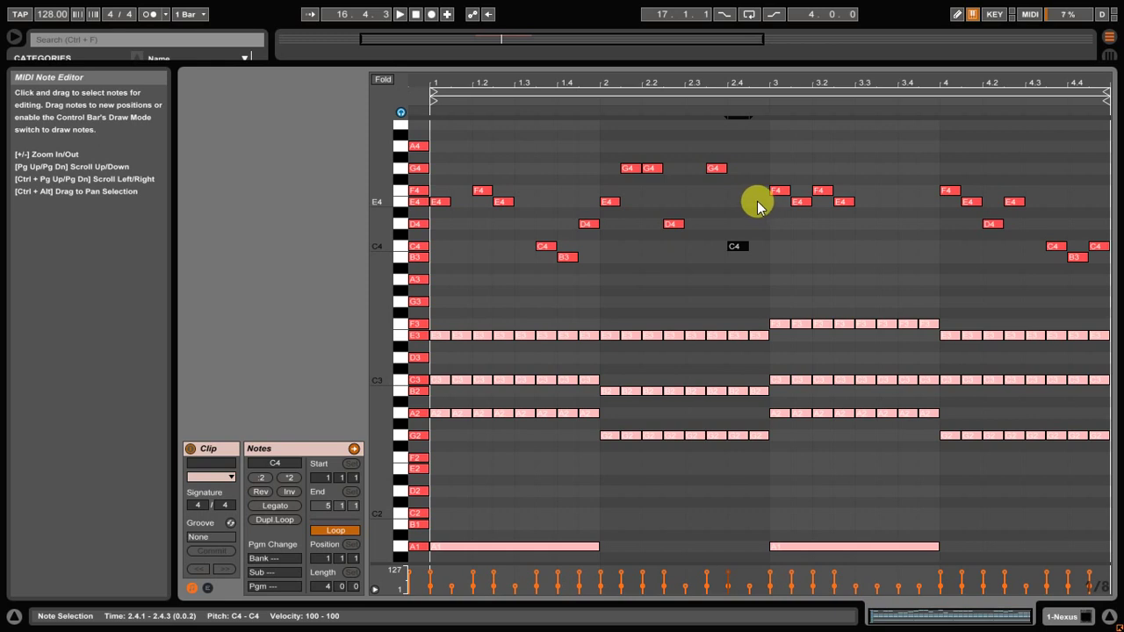
pyautogui.click(757, 201)
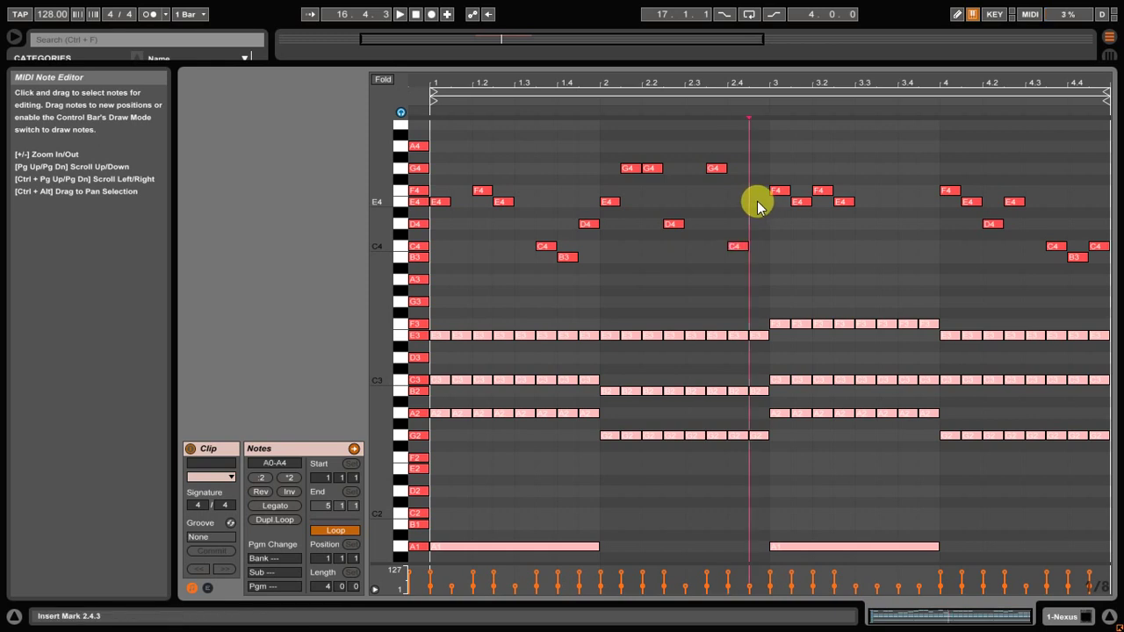
pyautogui.doubleClick(760, 204)
pyautogui.press('space')
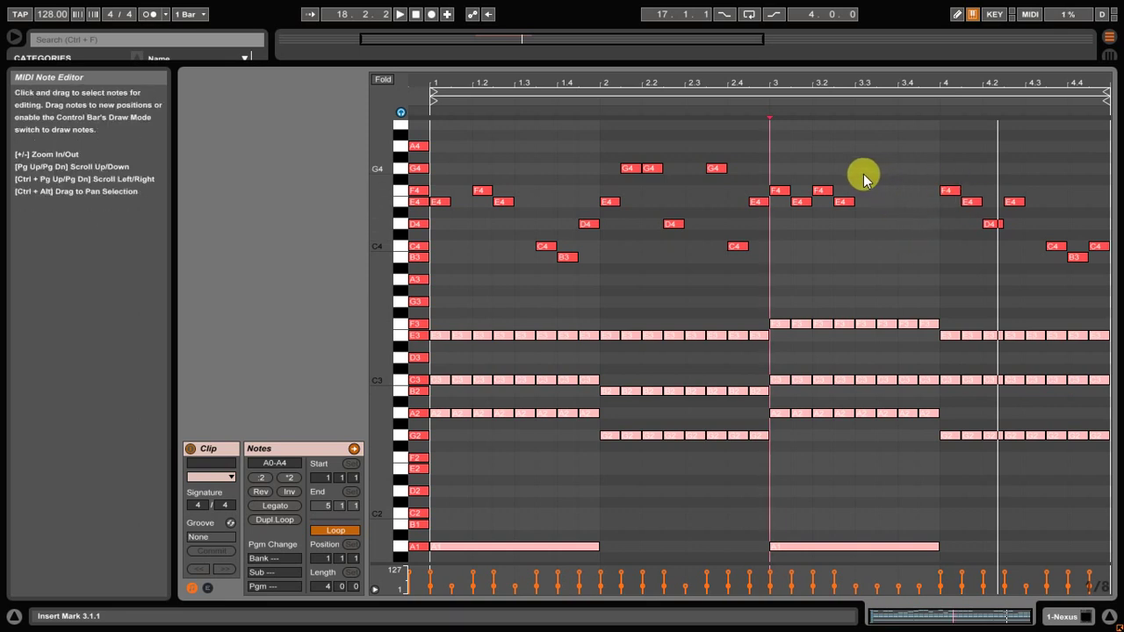
# Add eighth-length melody notes G4, D4 and E4 from 3.3.3 to the end of bar 3, and play back the clip.
pyautogui.doubleClick(865, 166)
pyautogui.moveTo(864, 166); pyautogui.dragTo(879, 169)
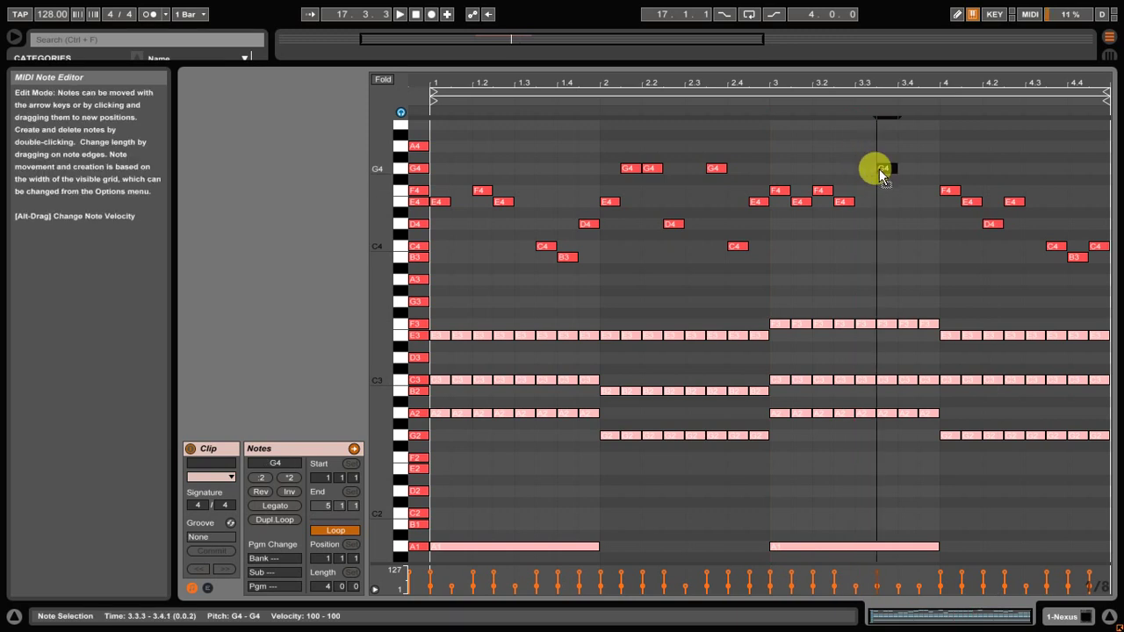
pyautogui.doubleClick(905, 224)
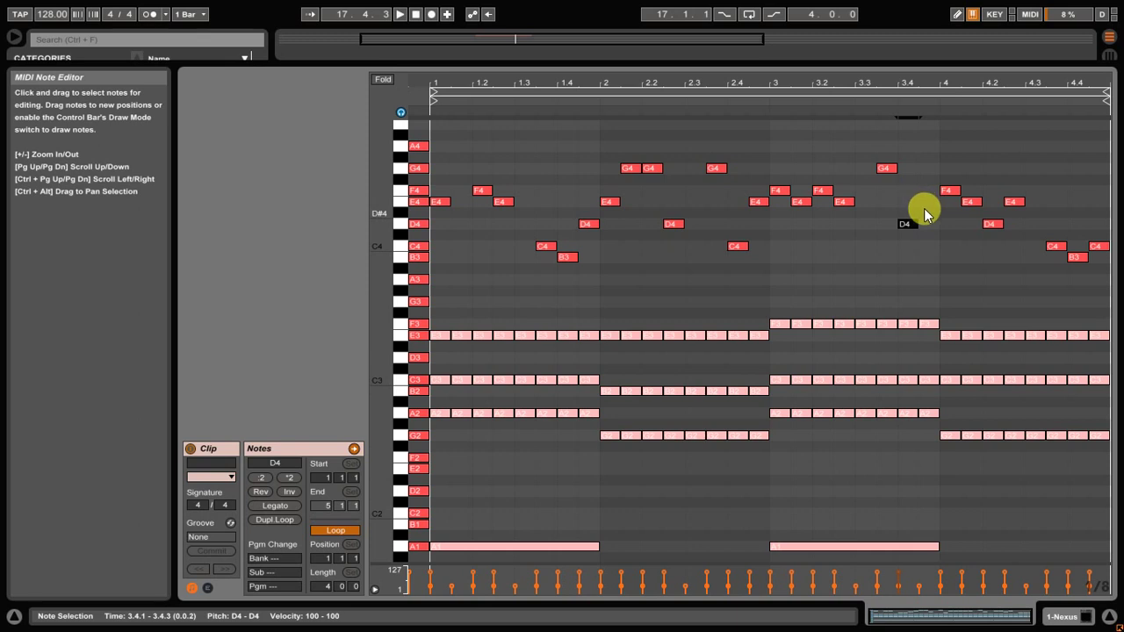
pyautogui.doubleClick(924, 205)
pyautogui.click(930, 220)
pyautogui.press('space')
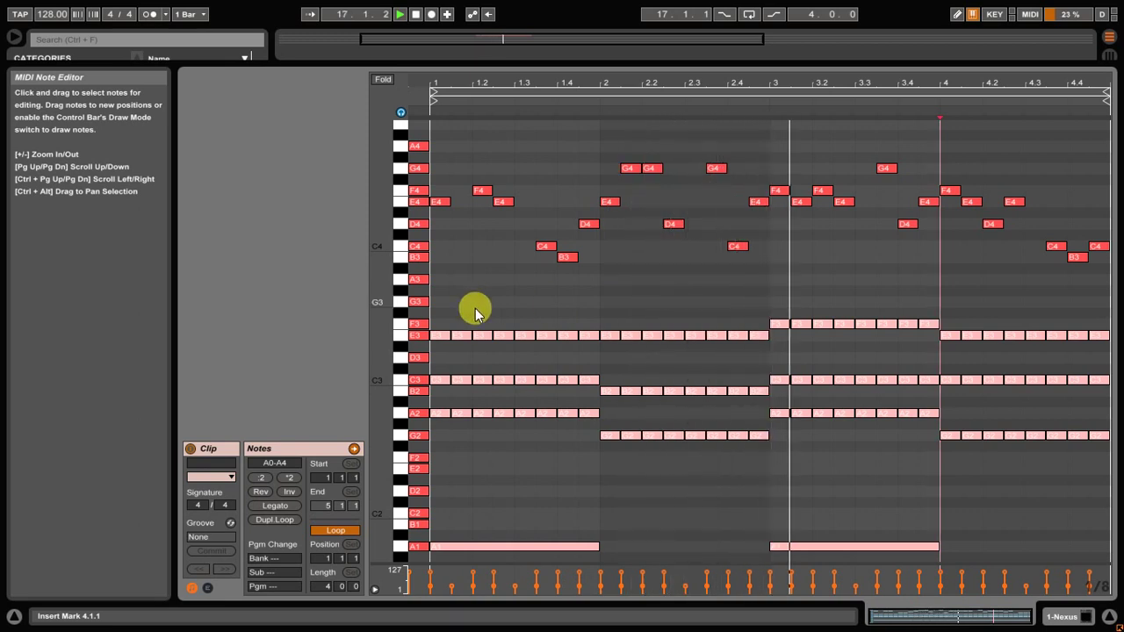
# View the four-bar clip up close in the arrangement and reopen its notes in the MIDI note editor.
pyautogui.moveTo(378, 327); pyautogui.dragTo(402, 328)
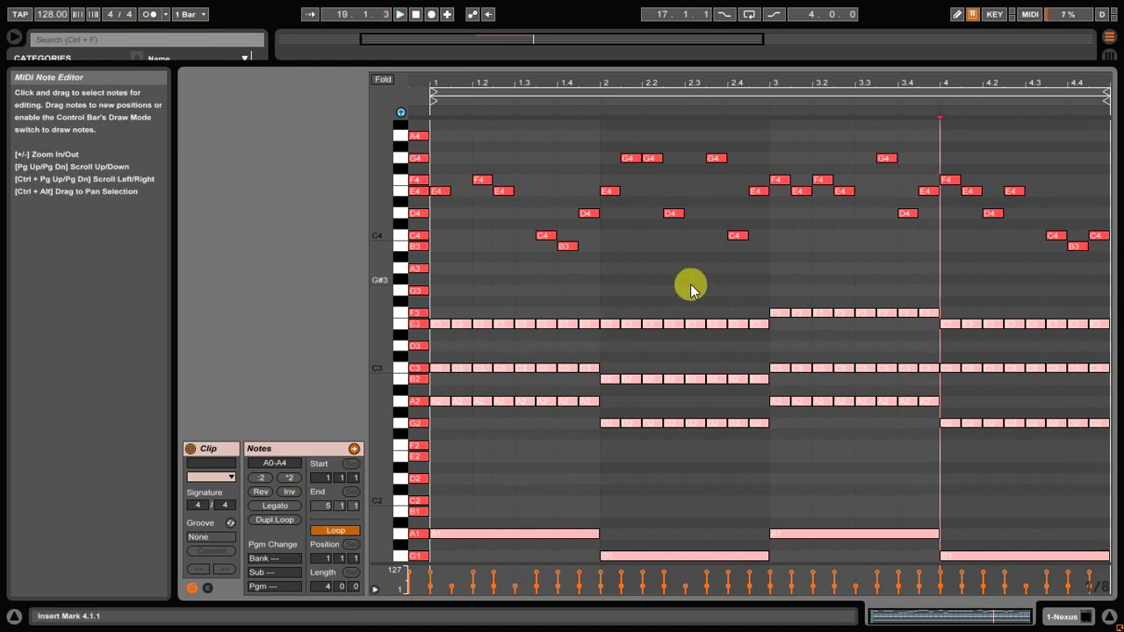
pyautogui.press('Tab')
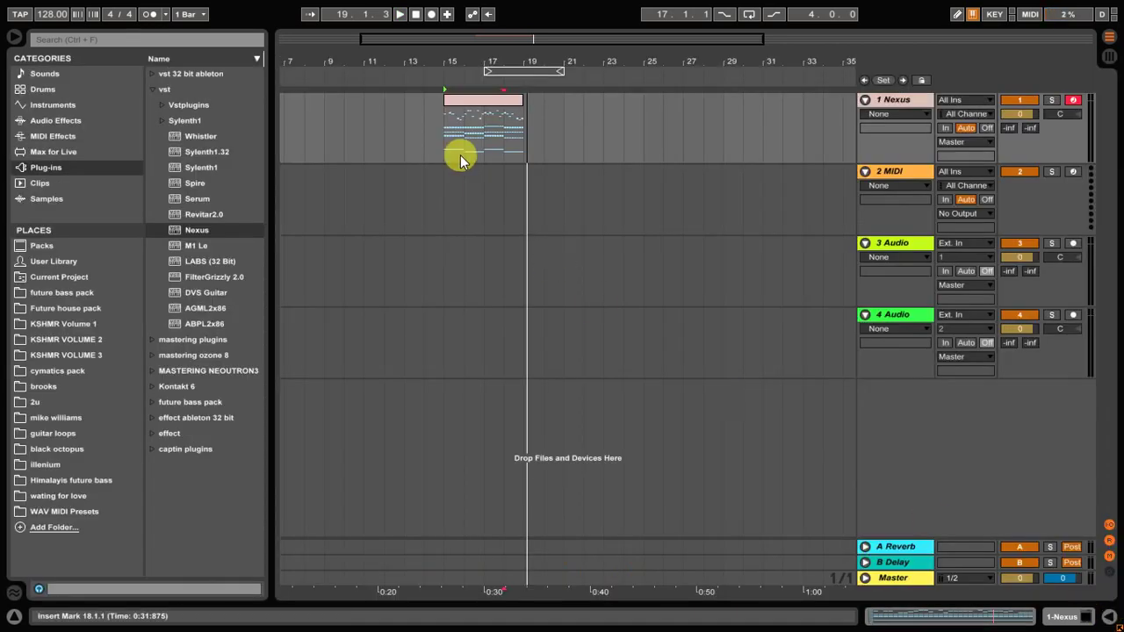
pyautogui.moveTo(443, 38); pyautogui.dragTo(443, 49)
pyautogui.moveTo(460, 39); pyautogui.dragTo(475, 38)
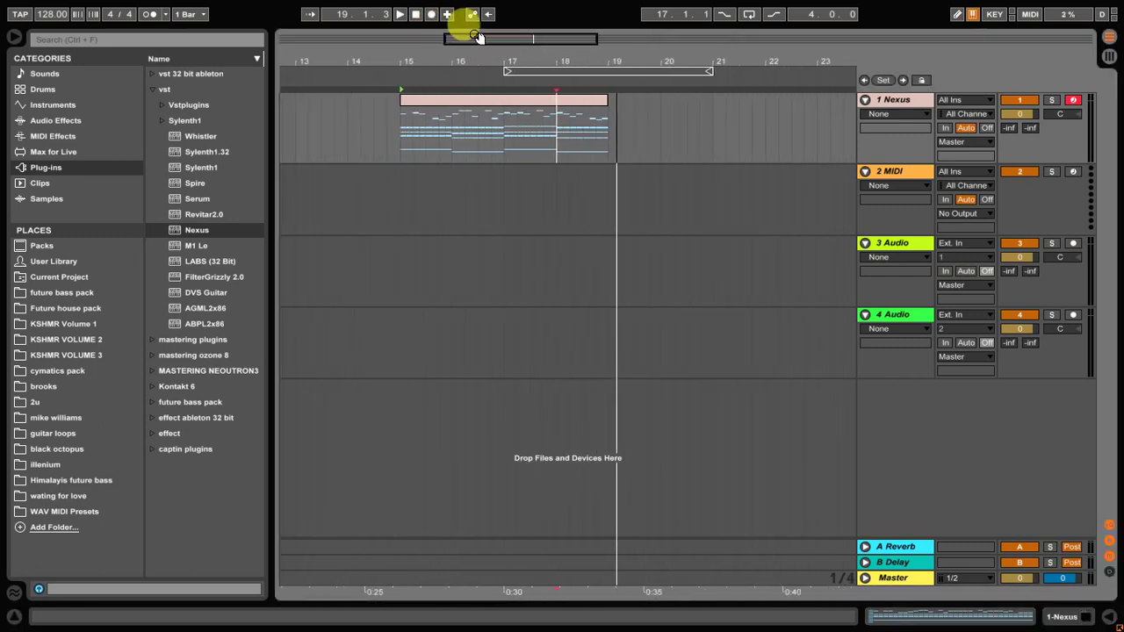
pyautogui.doubleClick(498, 104)
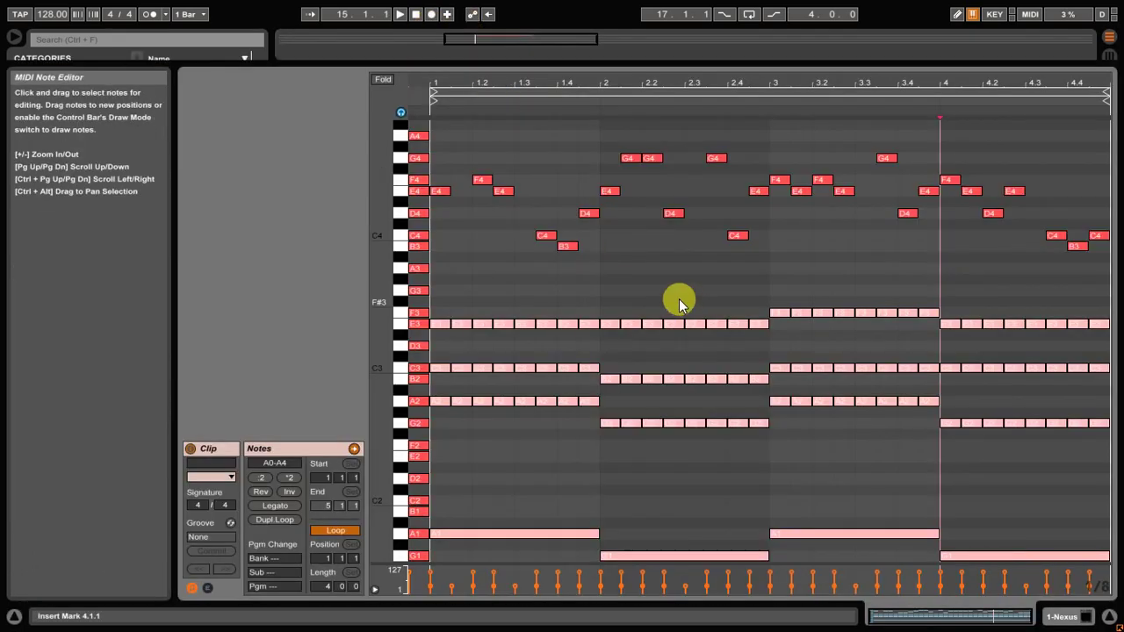
# Examine the clip's melody, chord and bass notes across the used key range, and leave full-screen mode.
pyautogui.doubleClick(381, 297)
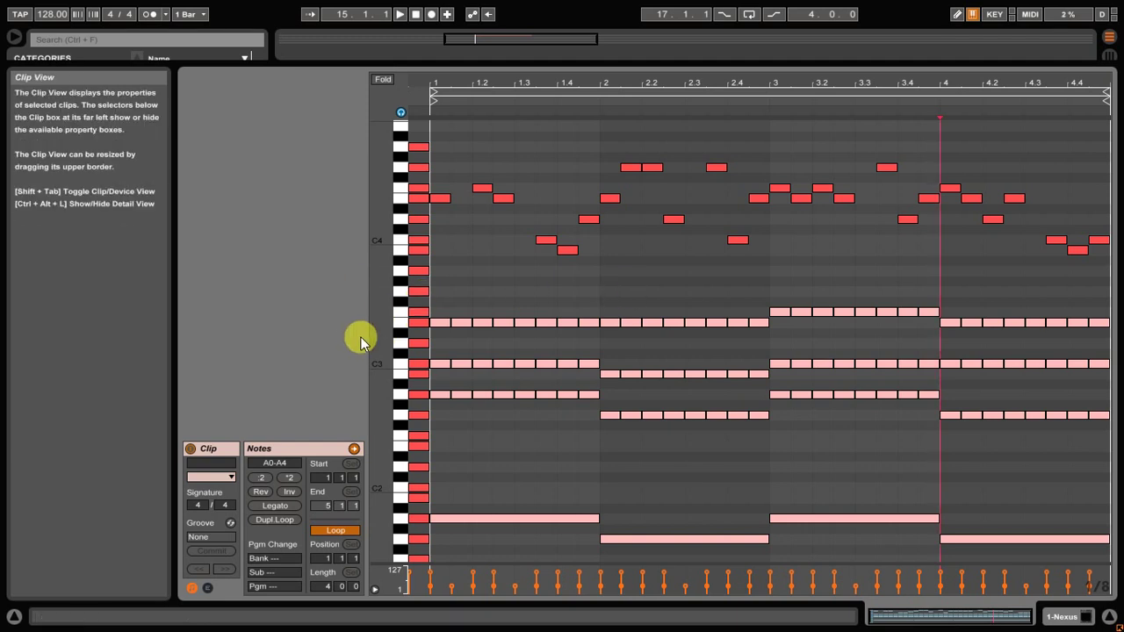
pyautogui.click(514, 279)
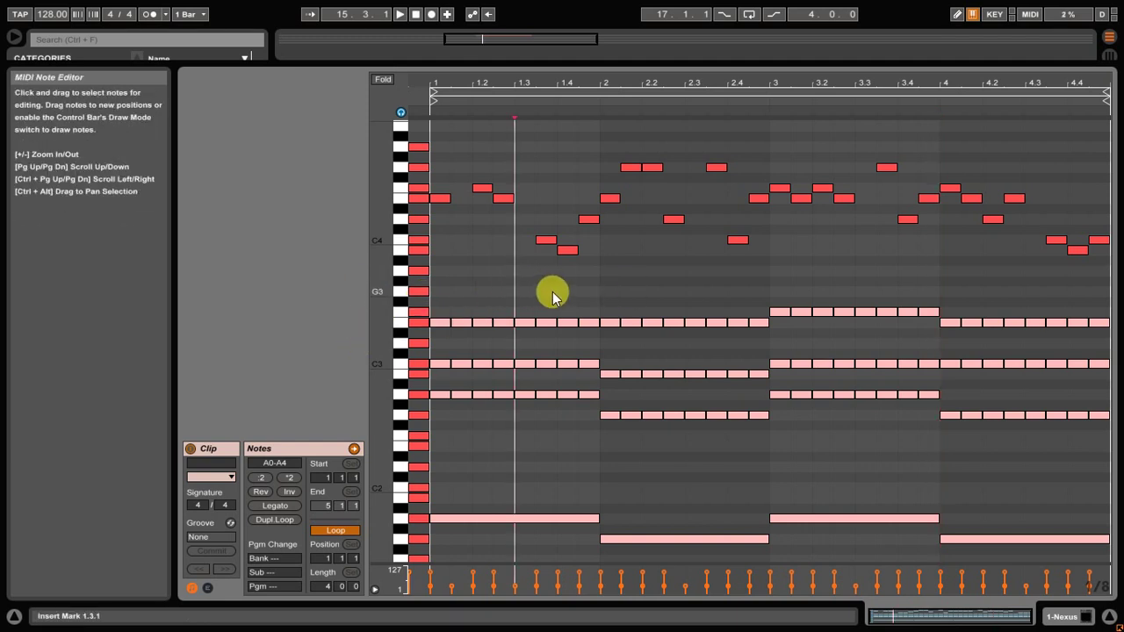
pyautogui.click(599, 289)
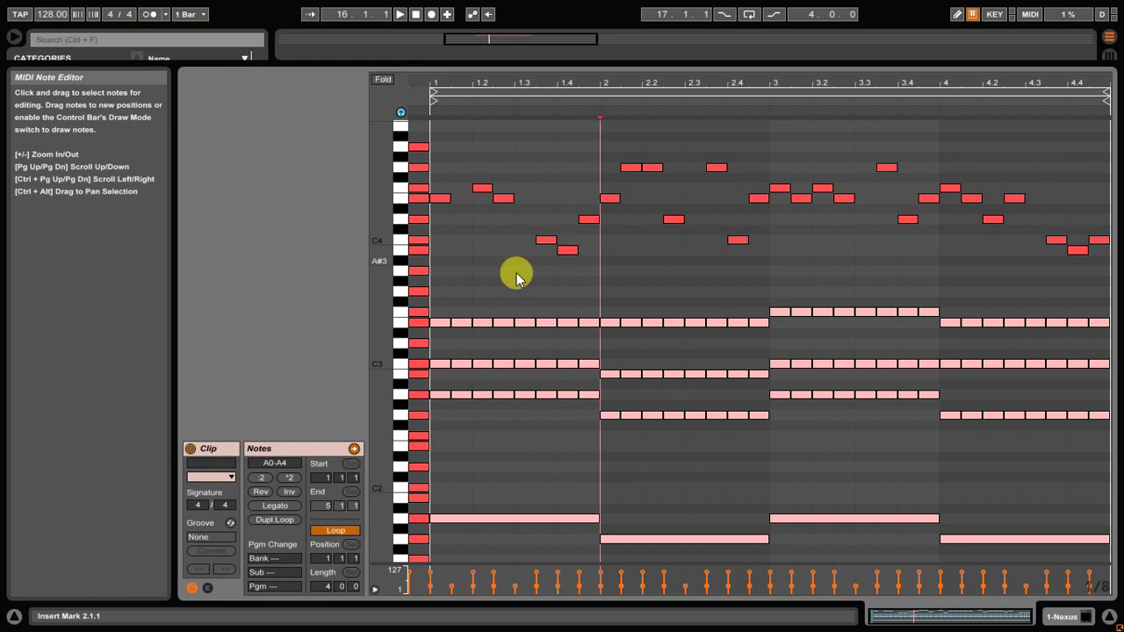
pyautogui.click(637, 168)
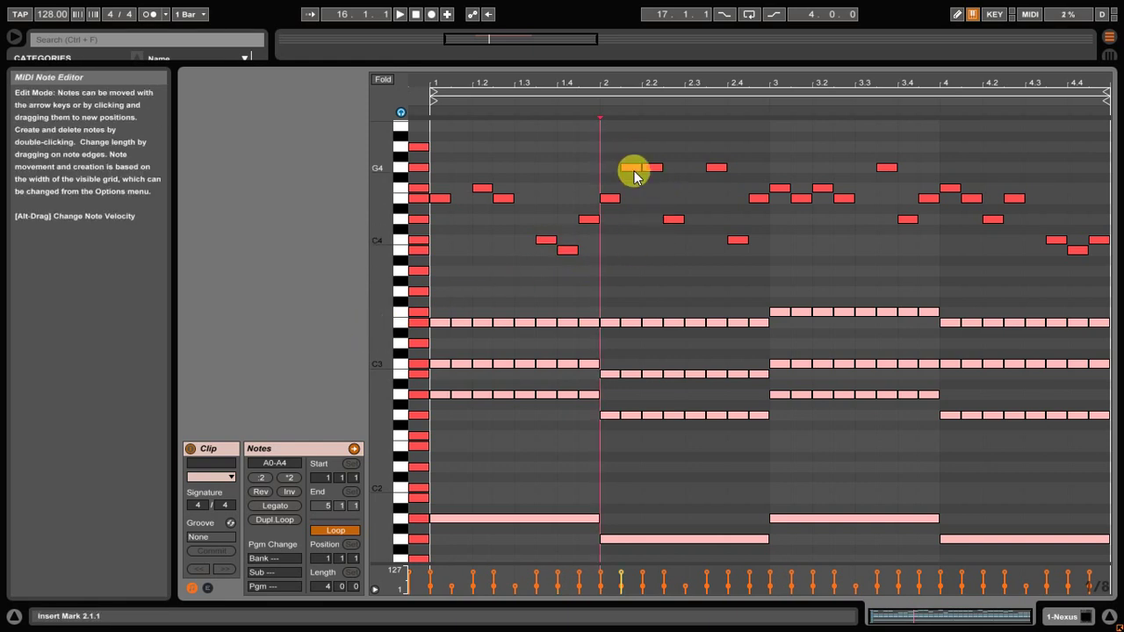
pyautogui.moveTo(369, 251); pyautogui.dragTo(421, 258)
pyautogui.click(481, 204)
pyautogui.click(510, 207)
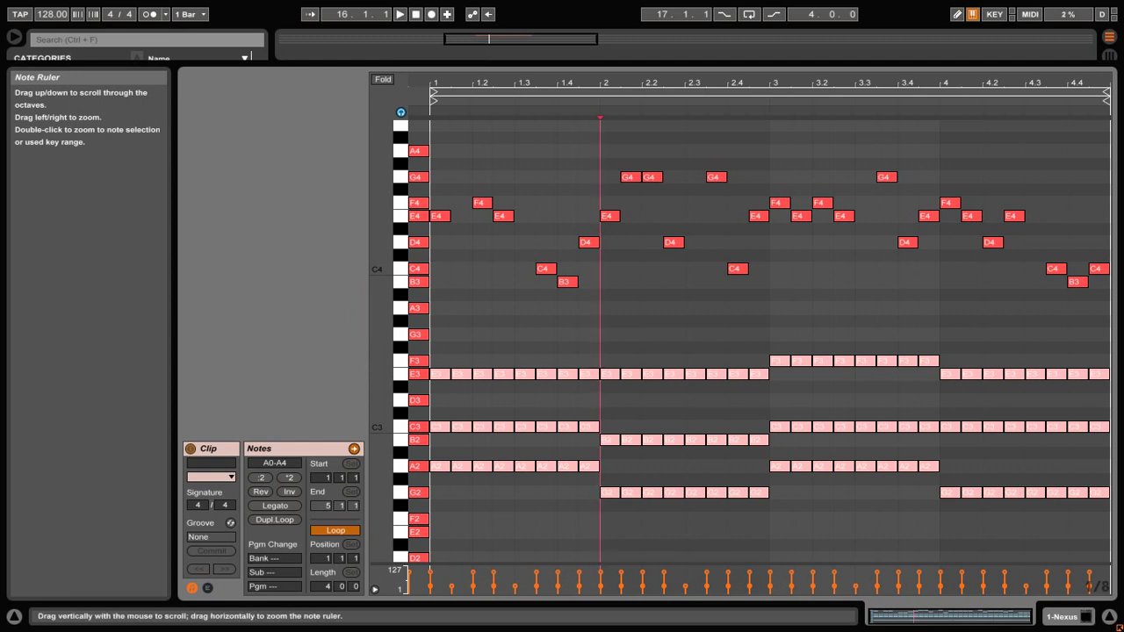
pyautogui.press('F11')
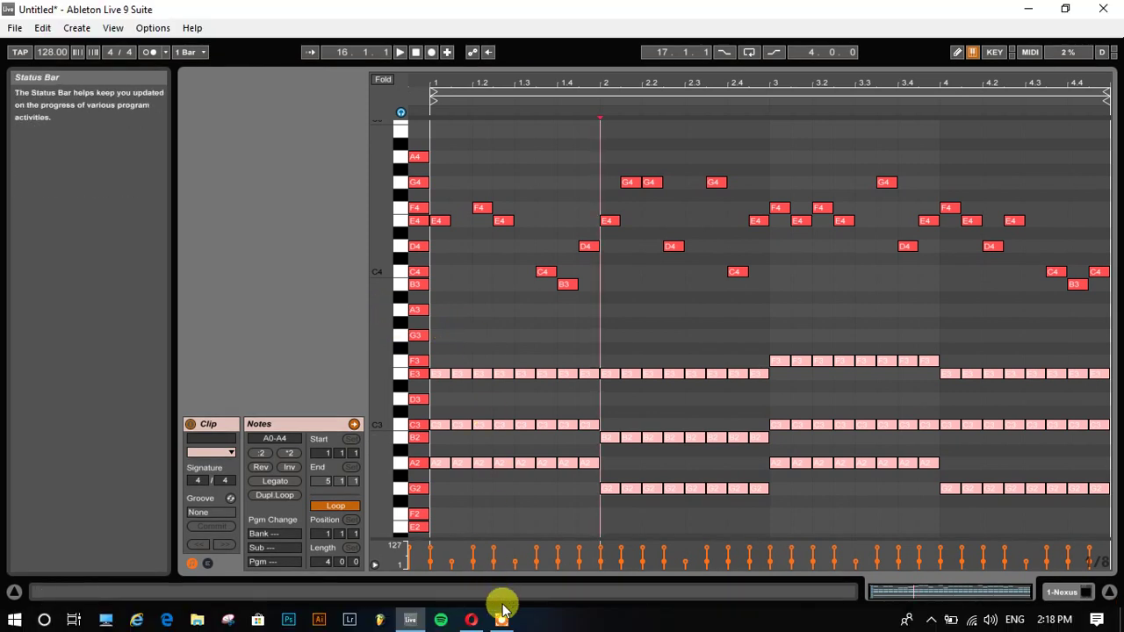